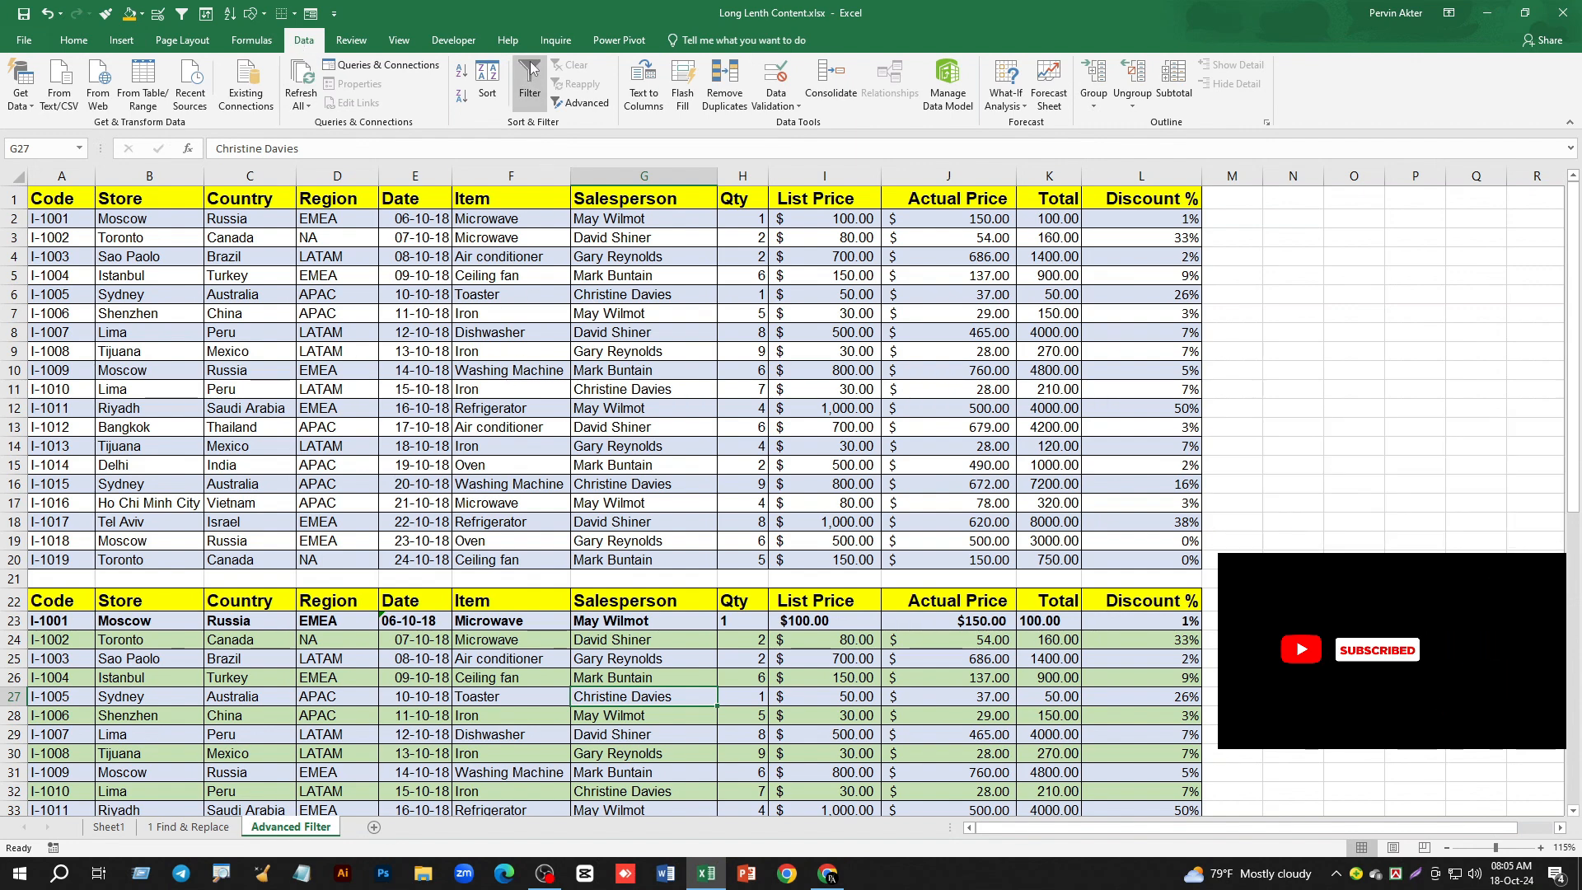
- Turn on the standard Filter for the first sales table, starting at header row 1 on the Advanced Filter sheet
left_click(602, 461)
left_click(73, 40)
scroll(541, 491, "down", 1)
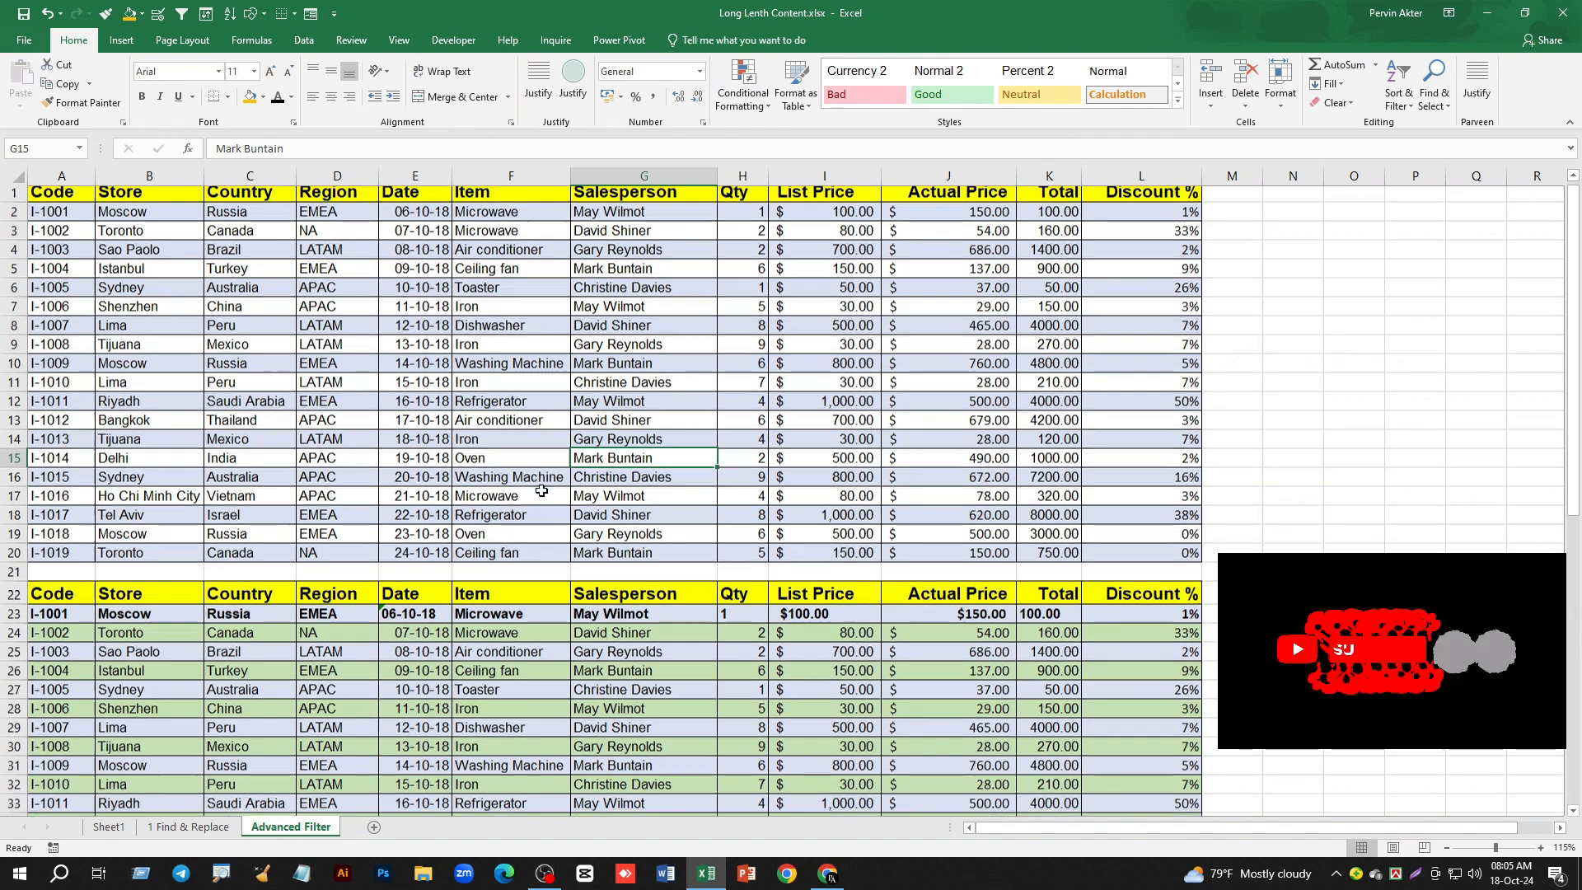
scroll(541, 491, "up", 1)
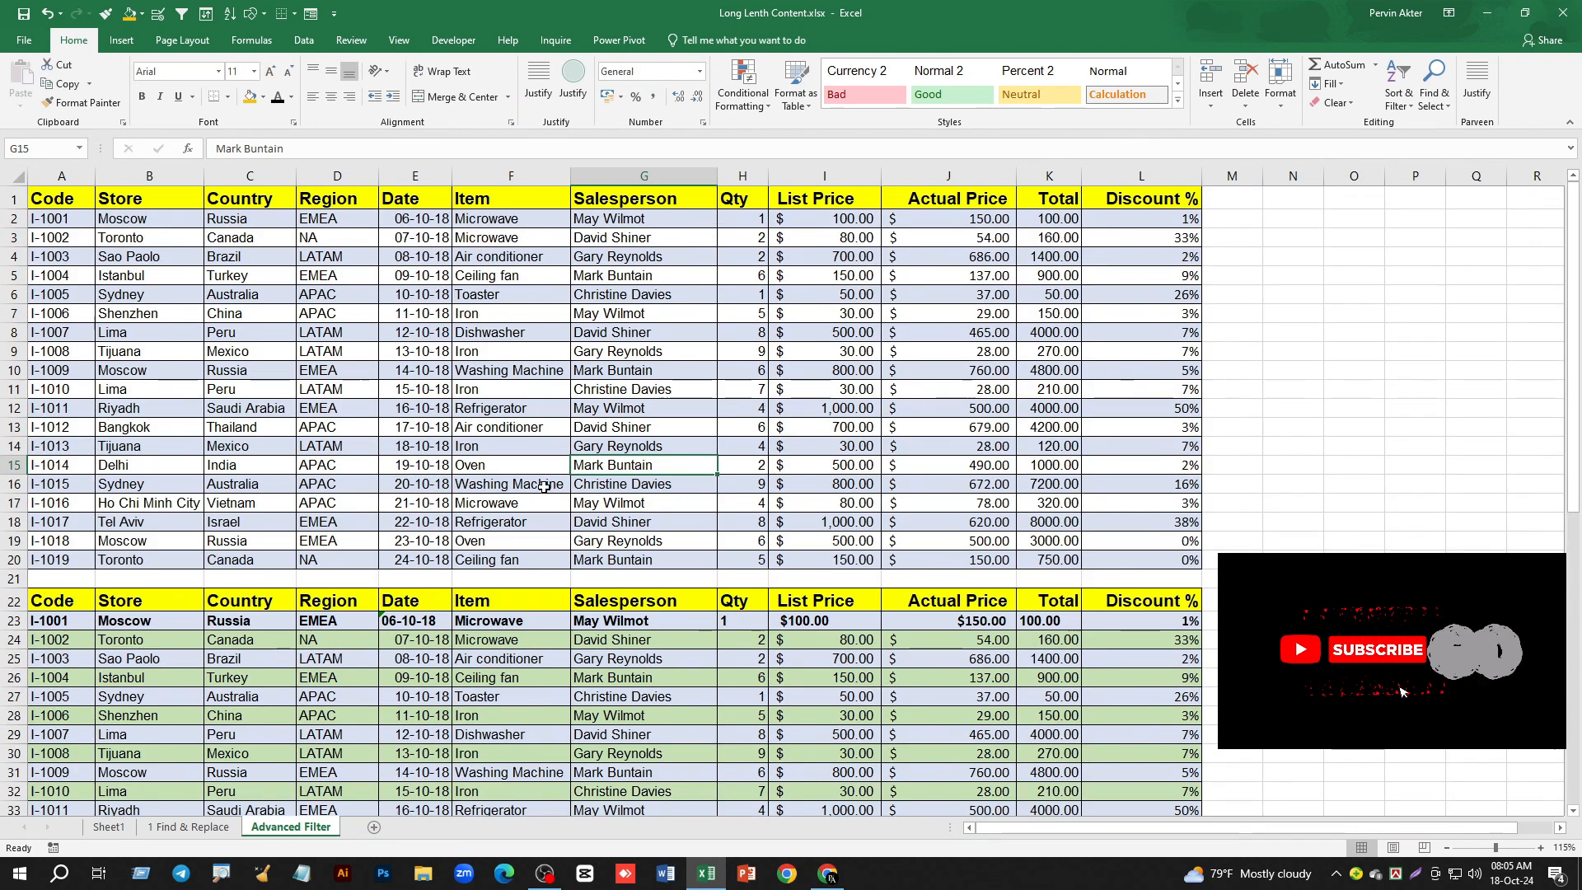
left_click(304, 41)
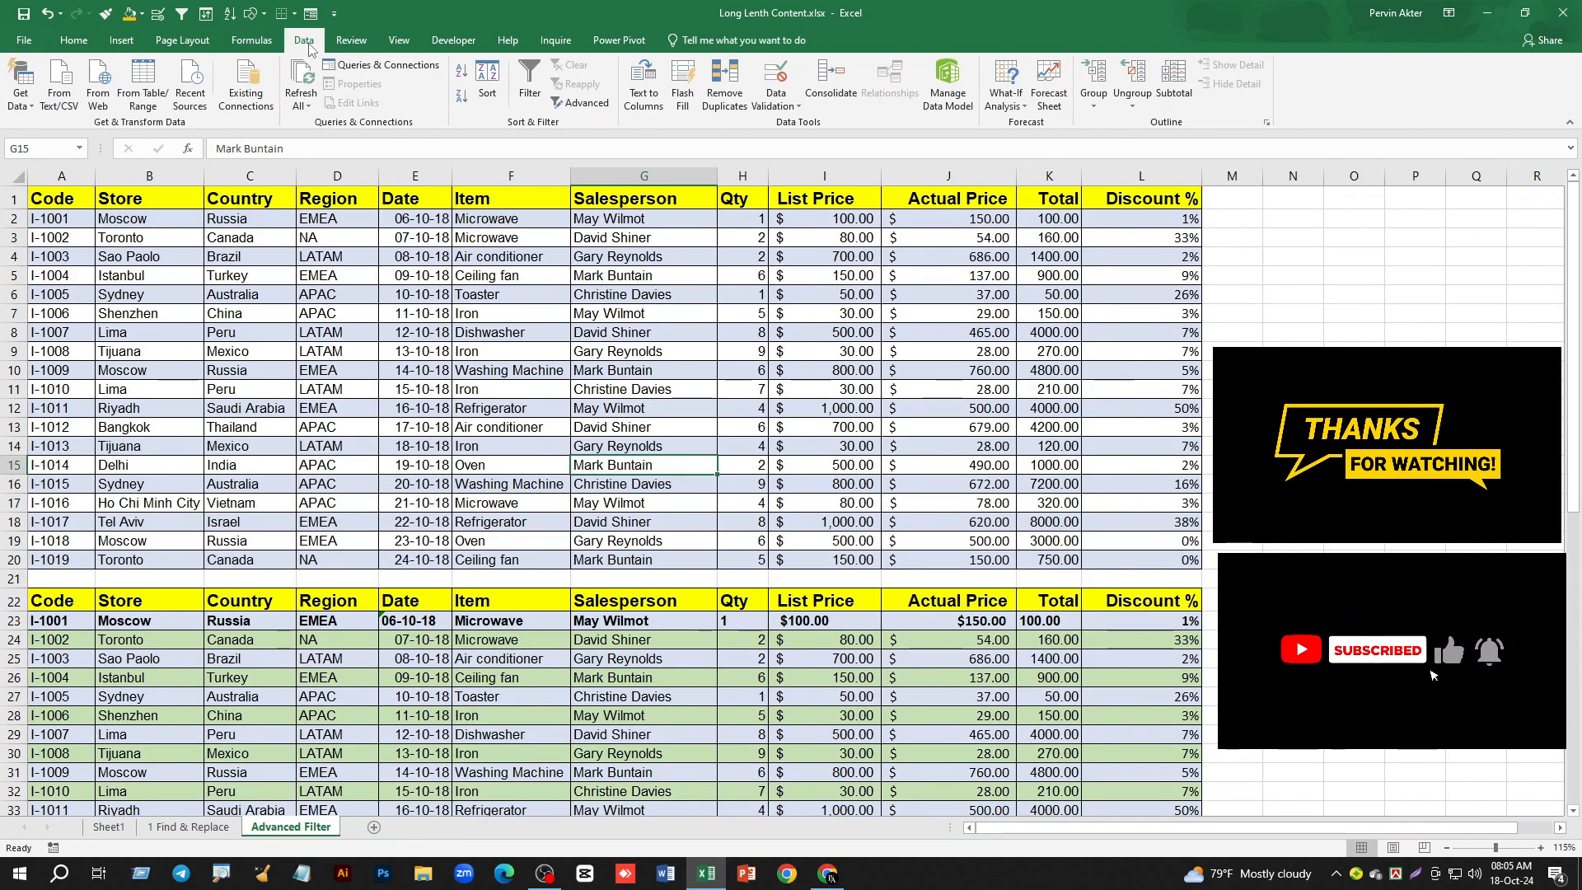
left_click(531, 72)
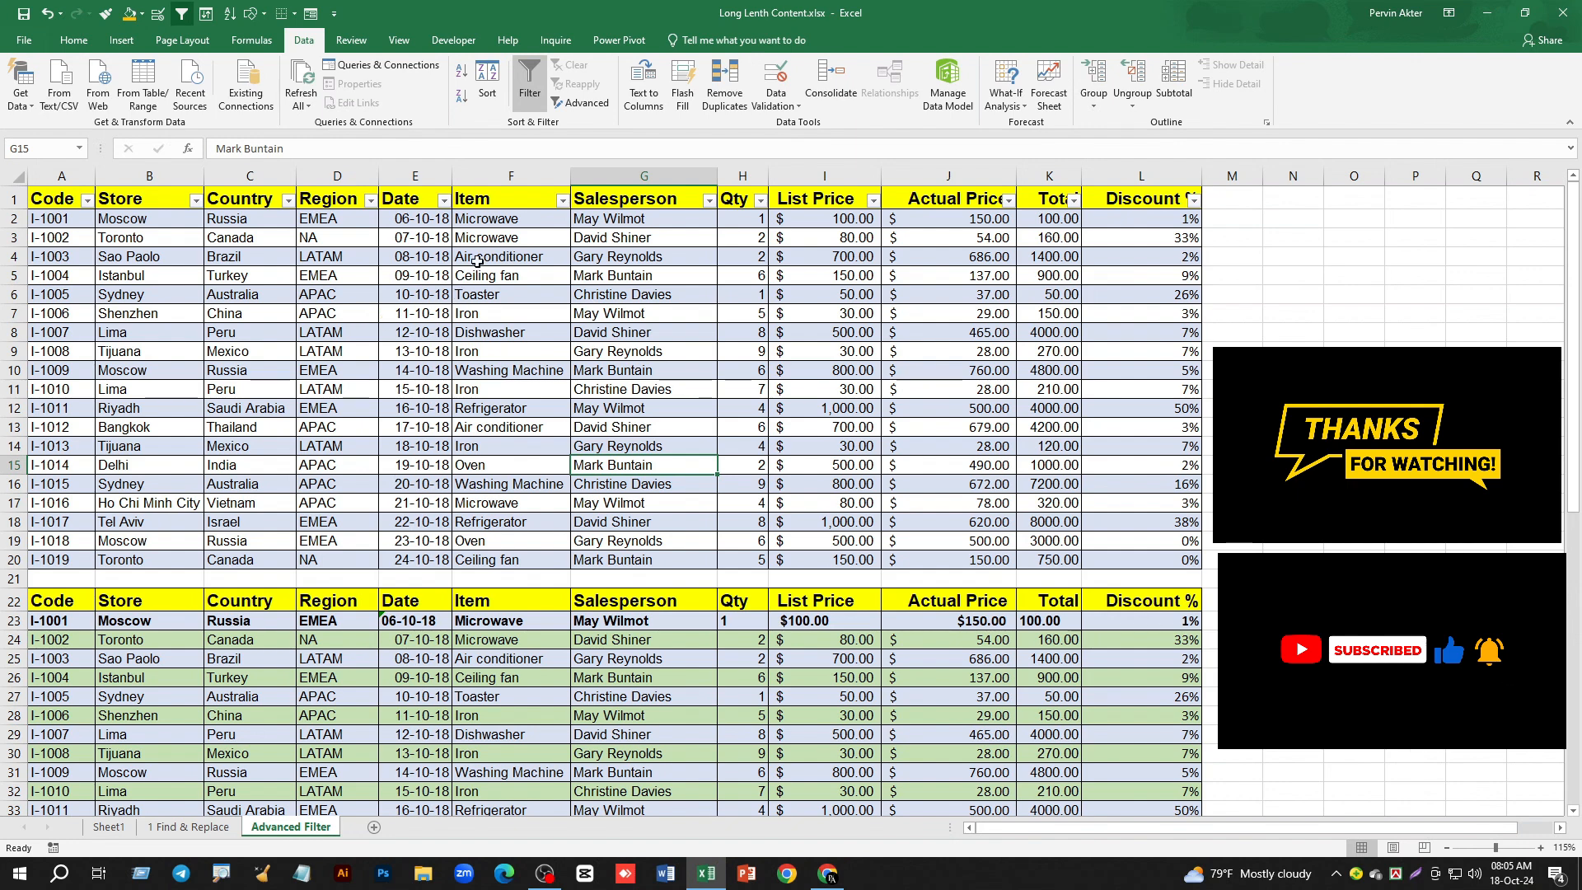
- Examine the header rows of the three stacked sales tables to see which one carries filter arrows
scroll(668, 361, "down", 1)
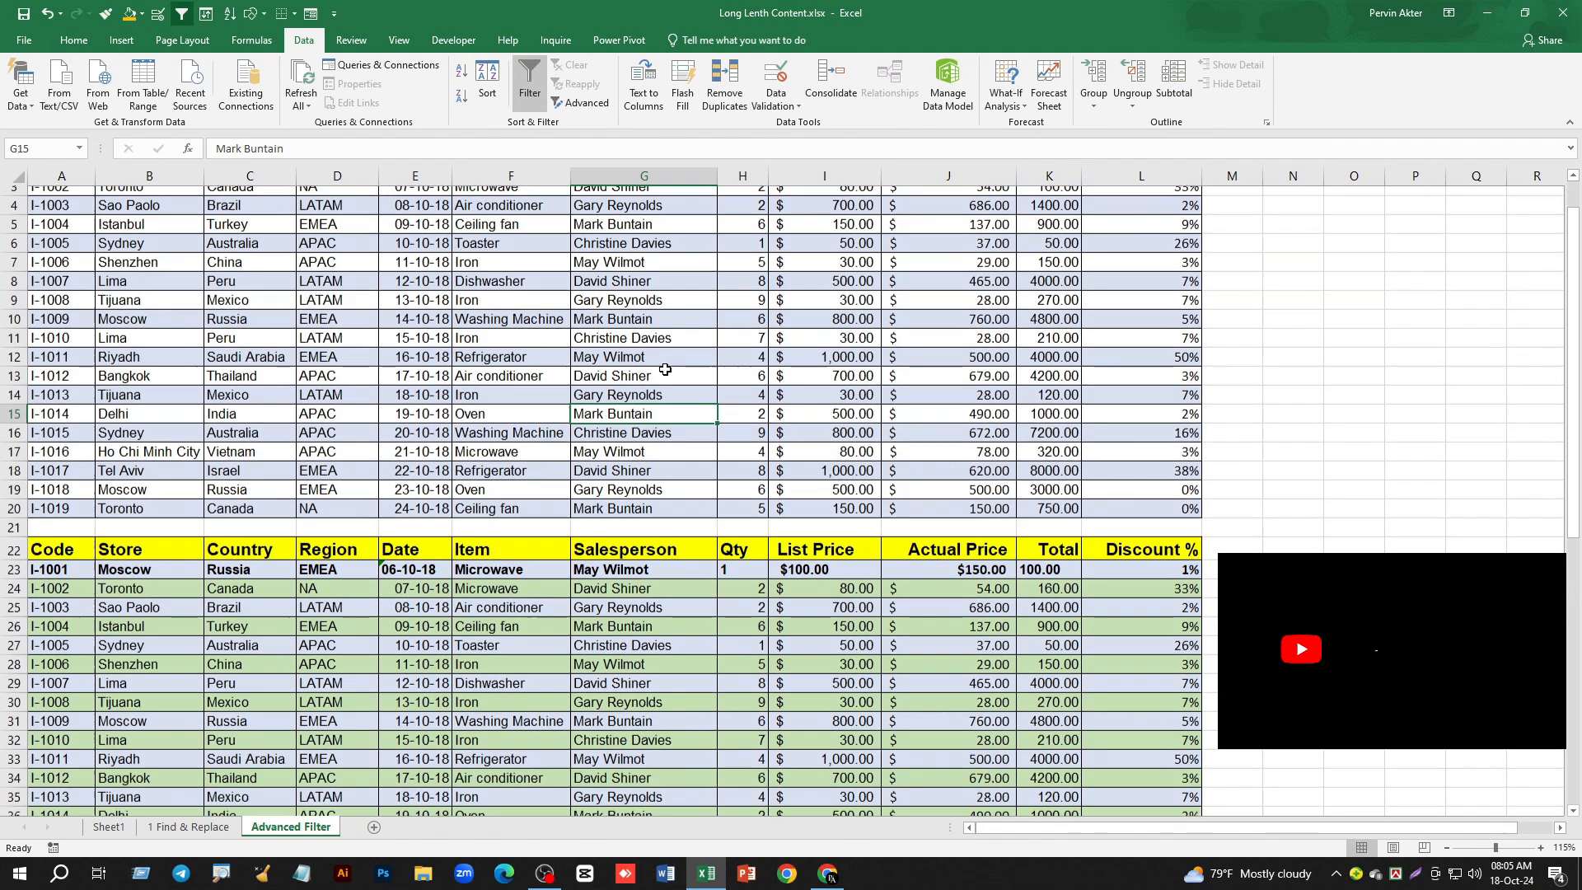
scroll(664, 368, "up", 1)
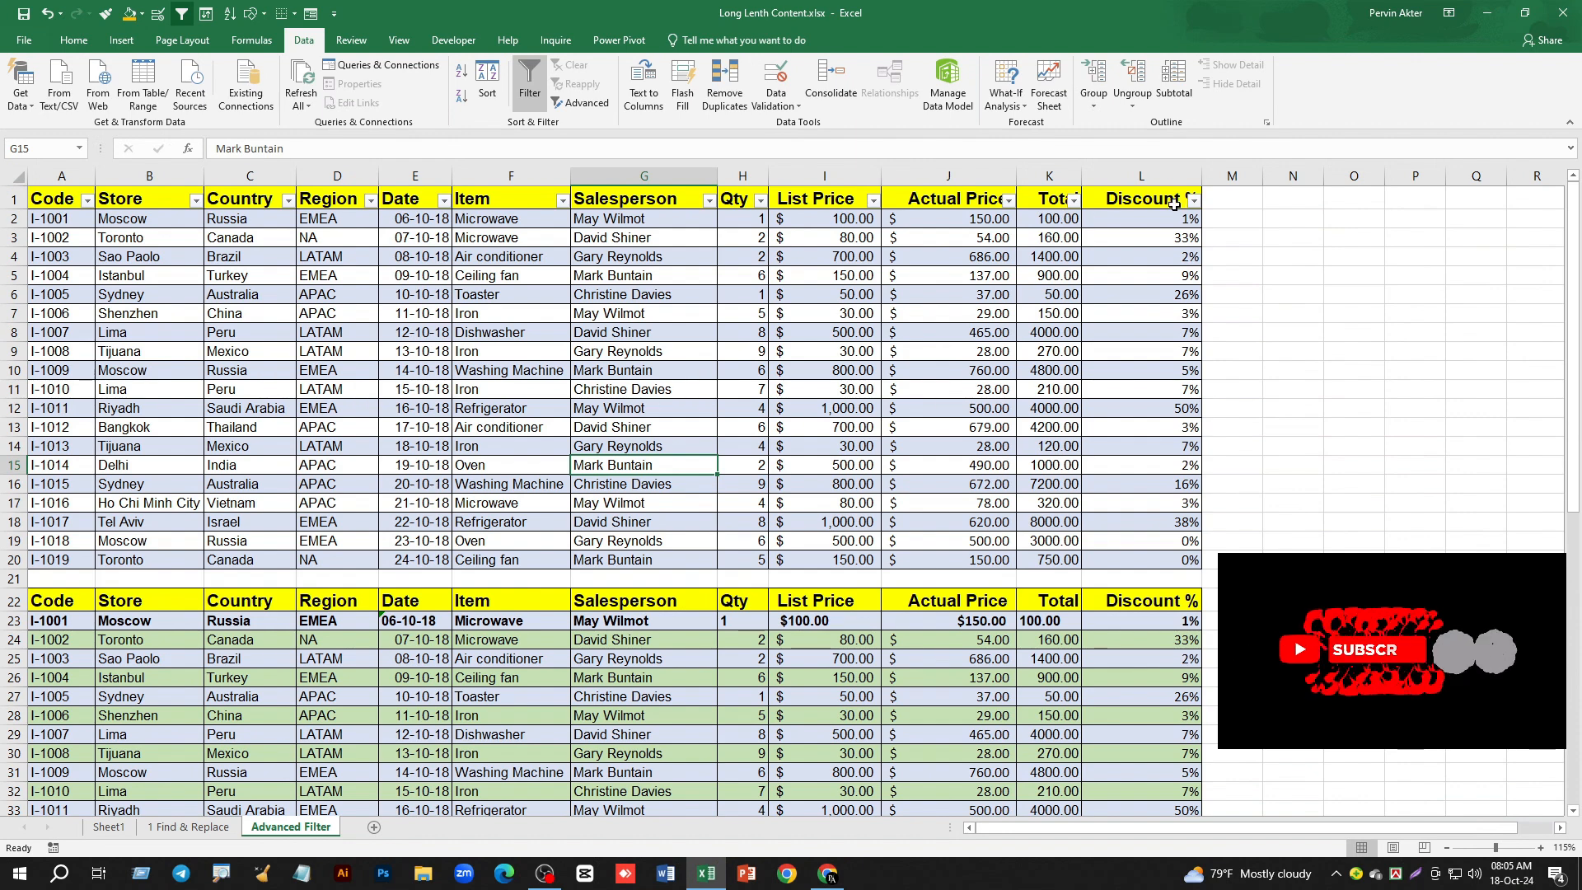
scroll(631, 425, "down", 2)
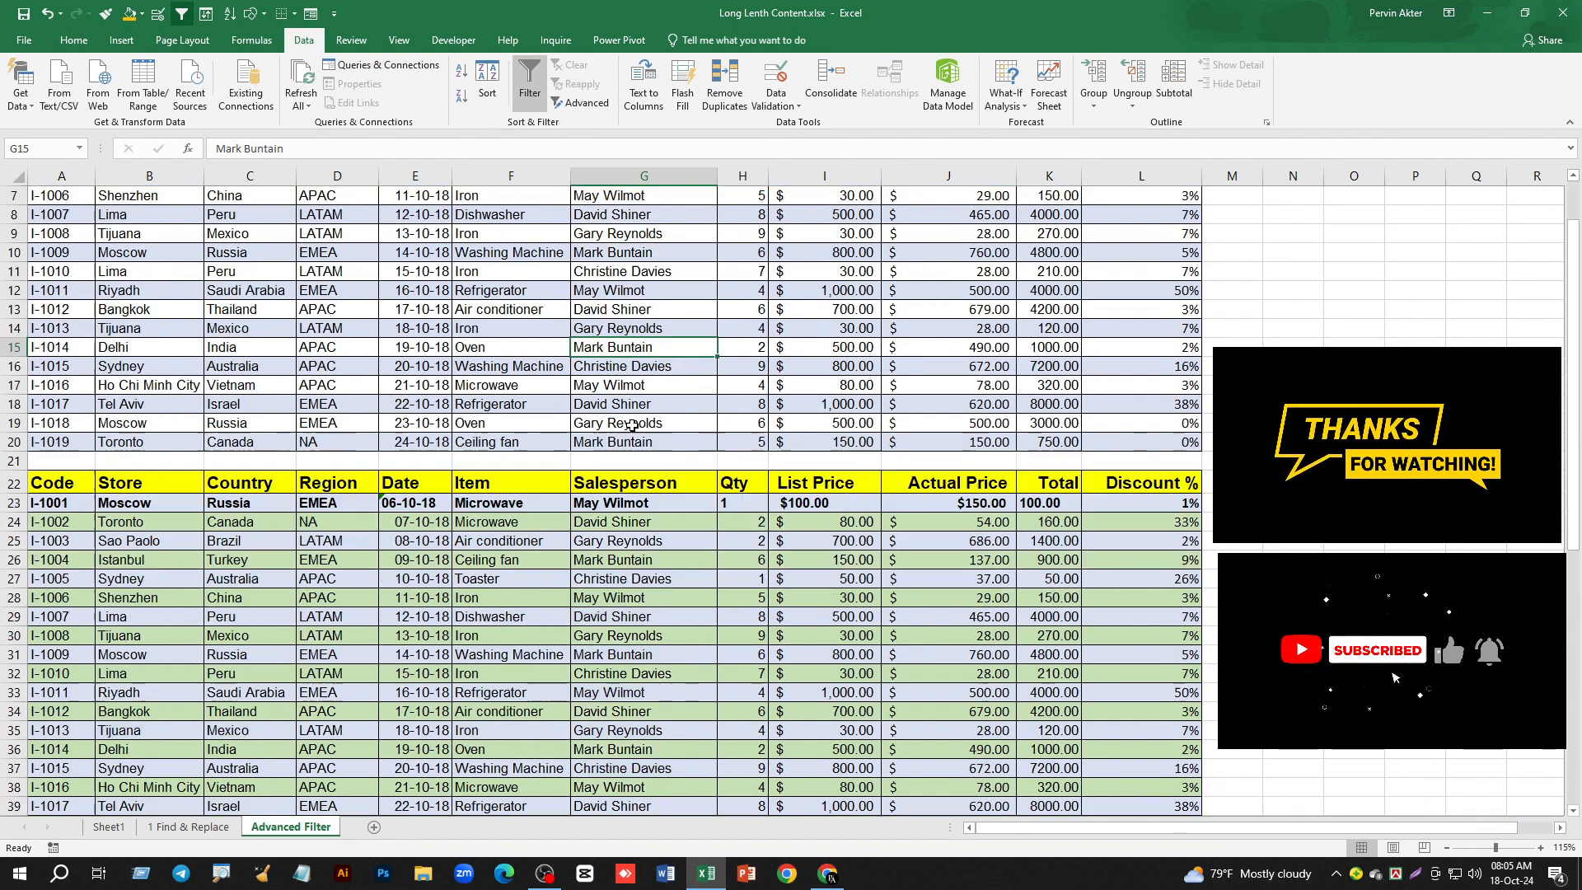
scroll(631, 425, "down", 1)
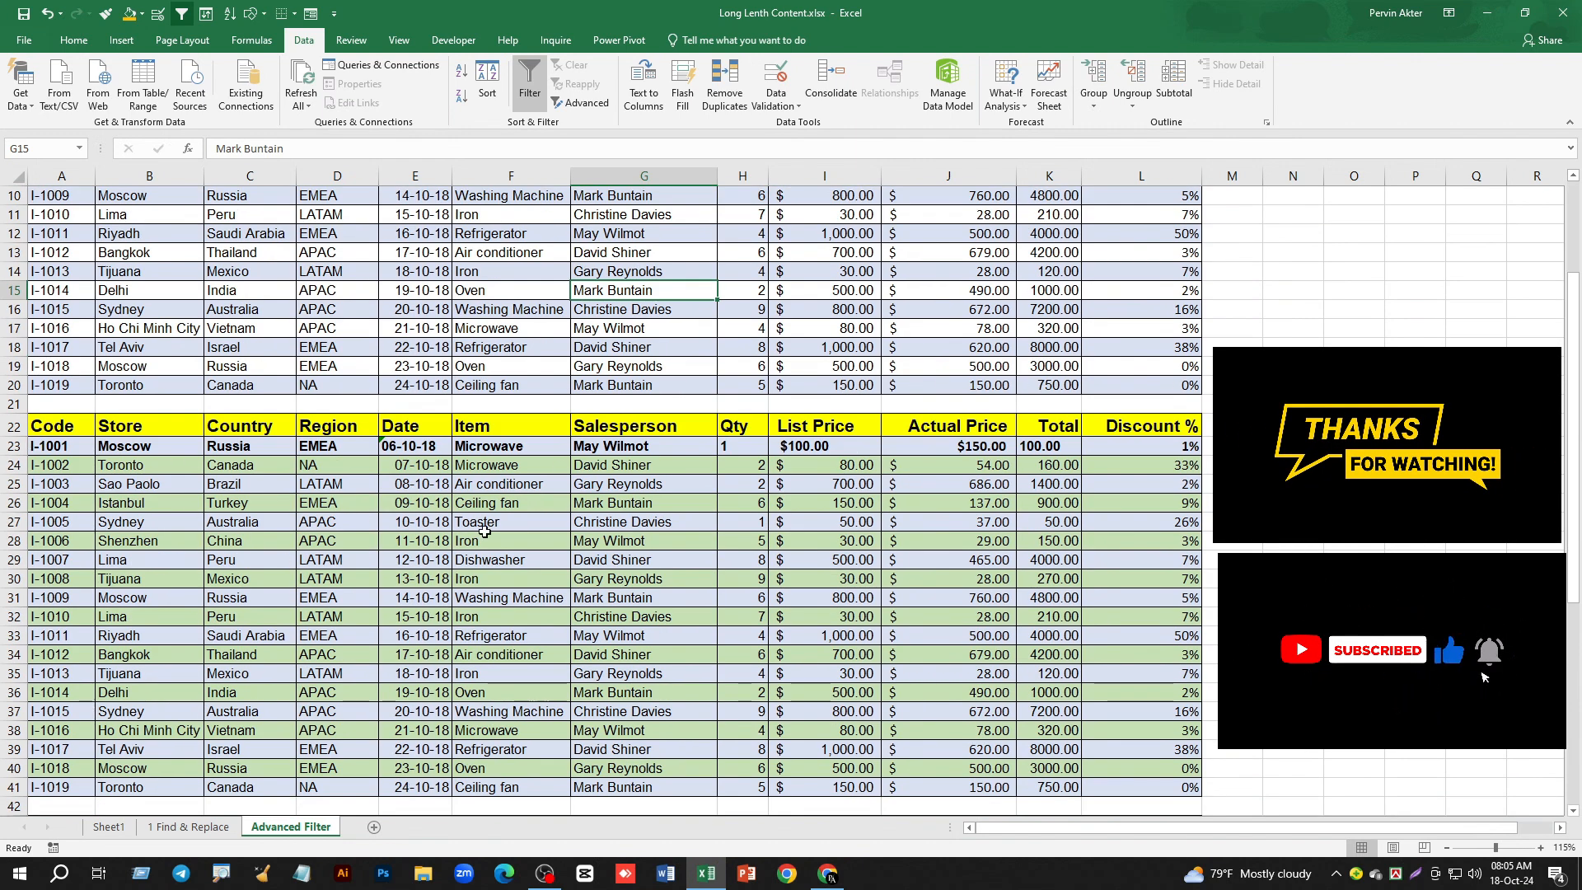
scroll(484, 531, "down", 2)
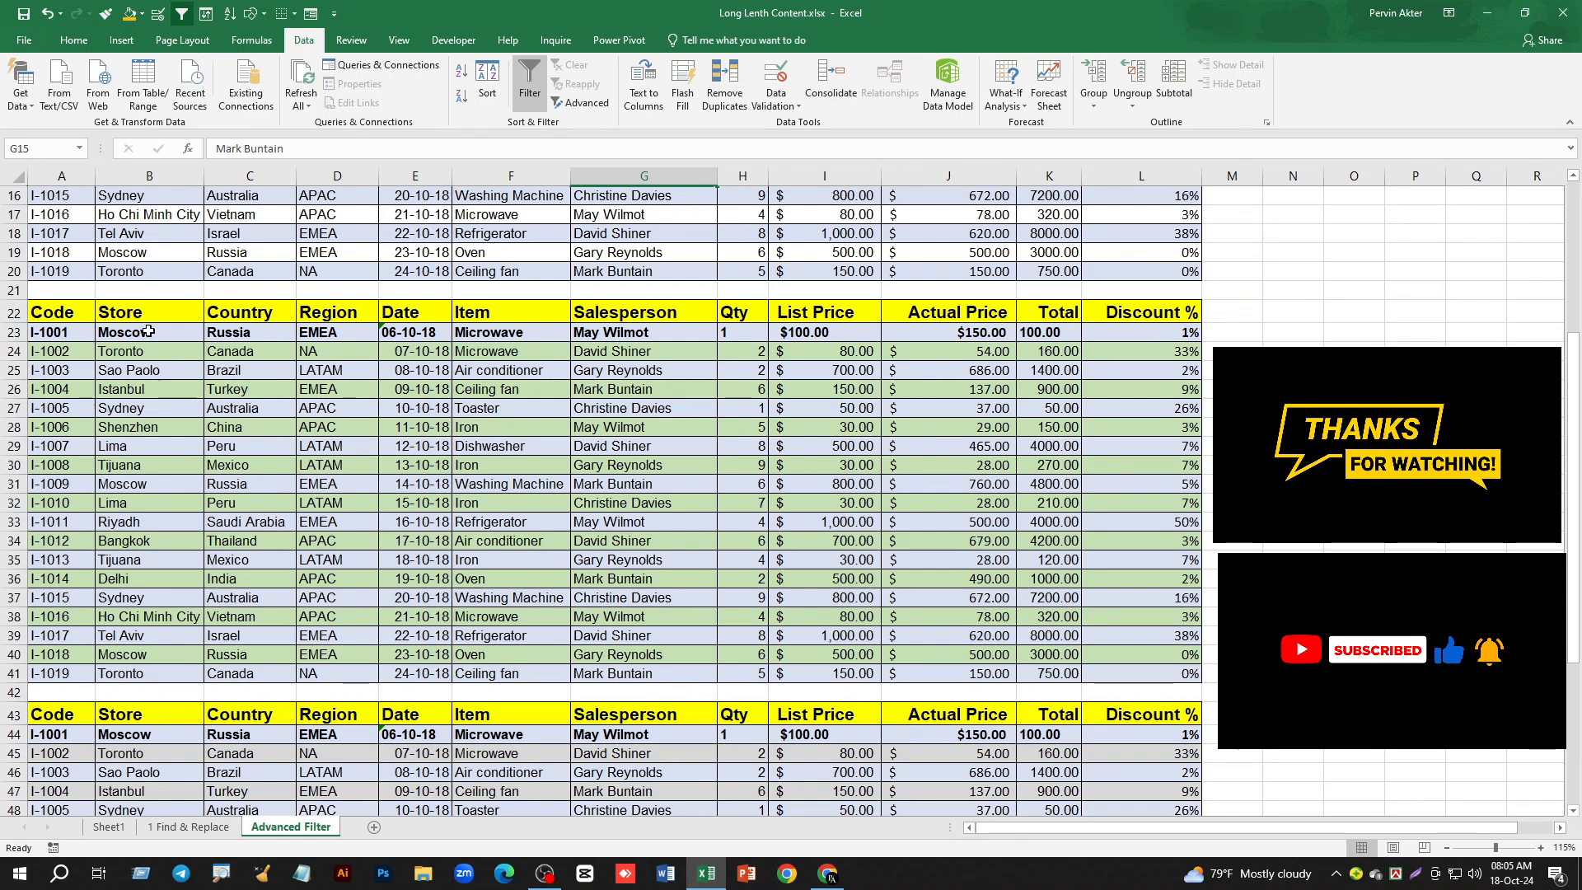
scroll(724, 465, "down", 7)
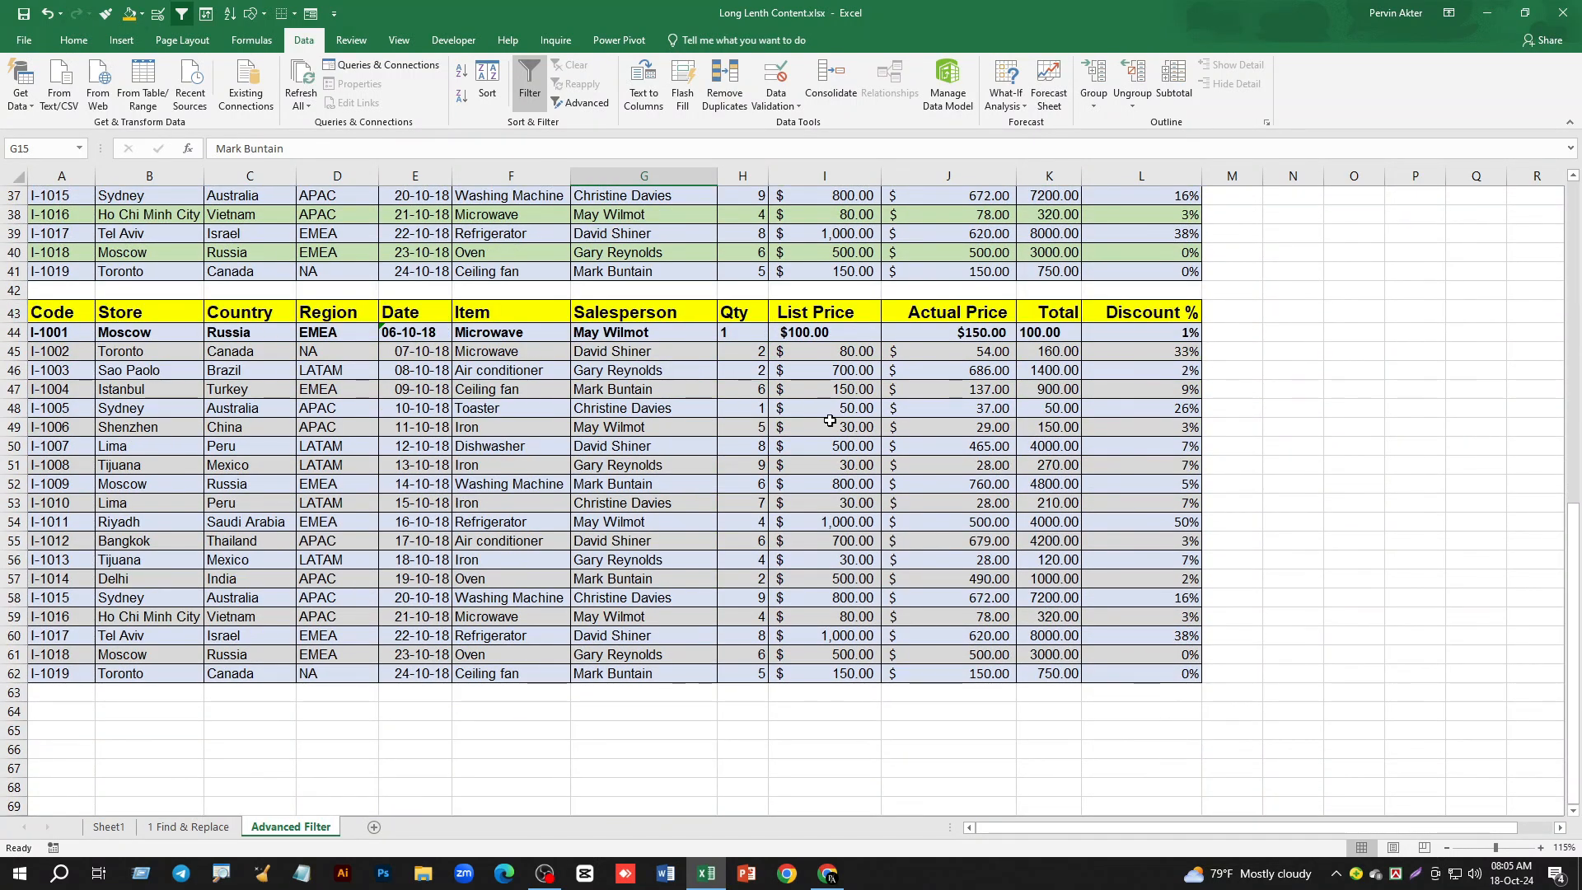
scroll(764, 572, "up", 12)
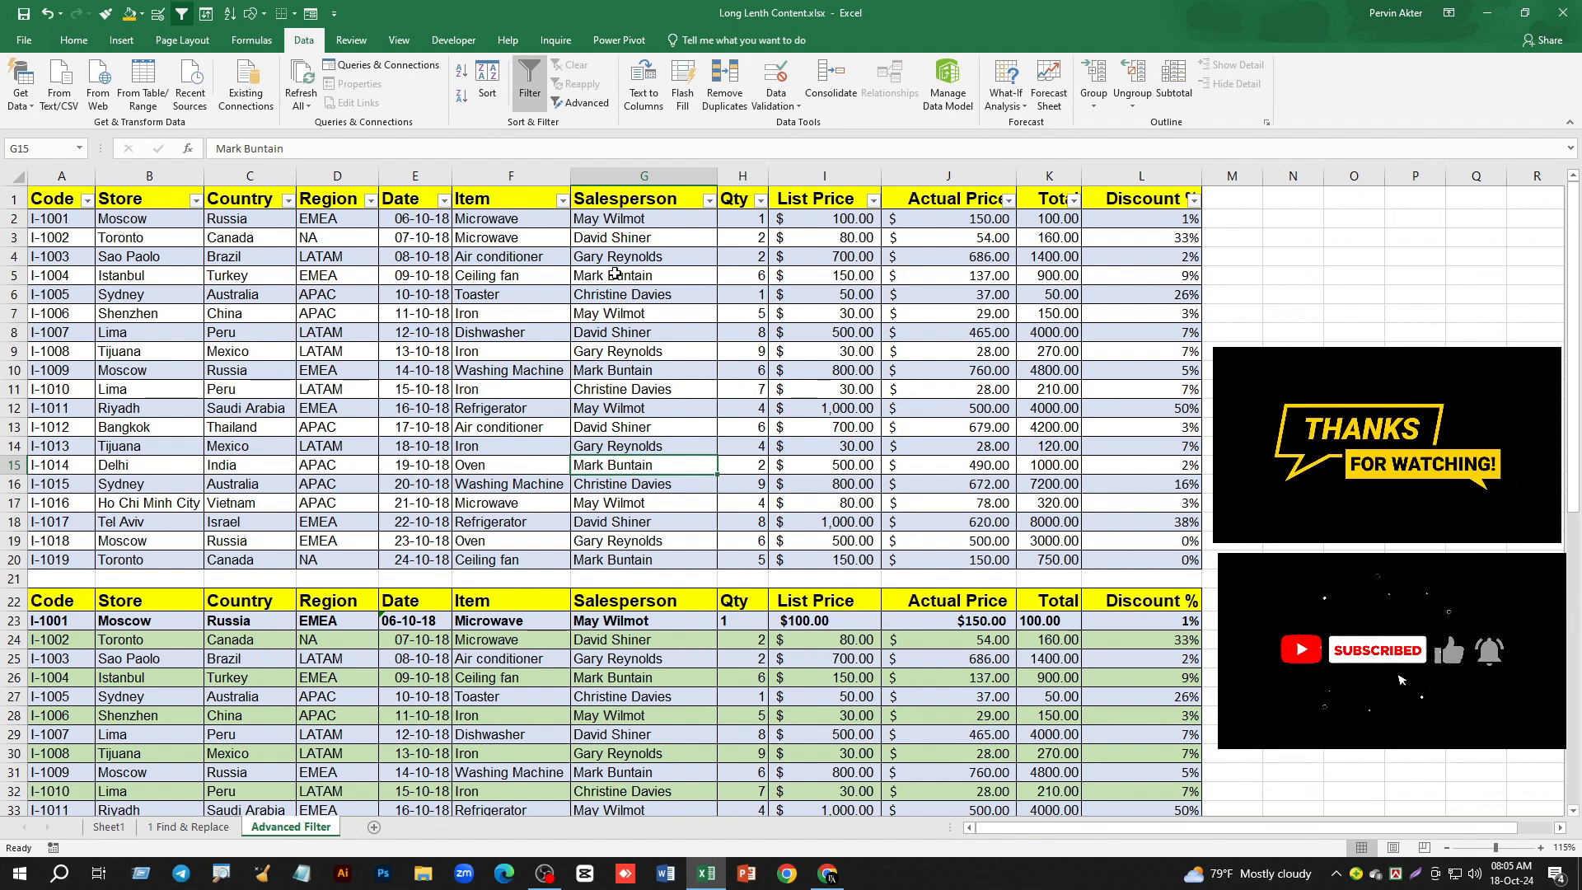
scroll(626, 668, "down", 2)
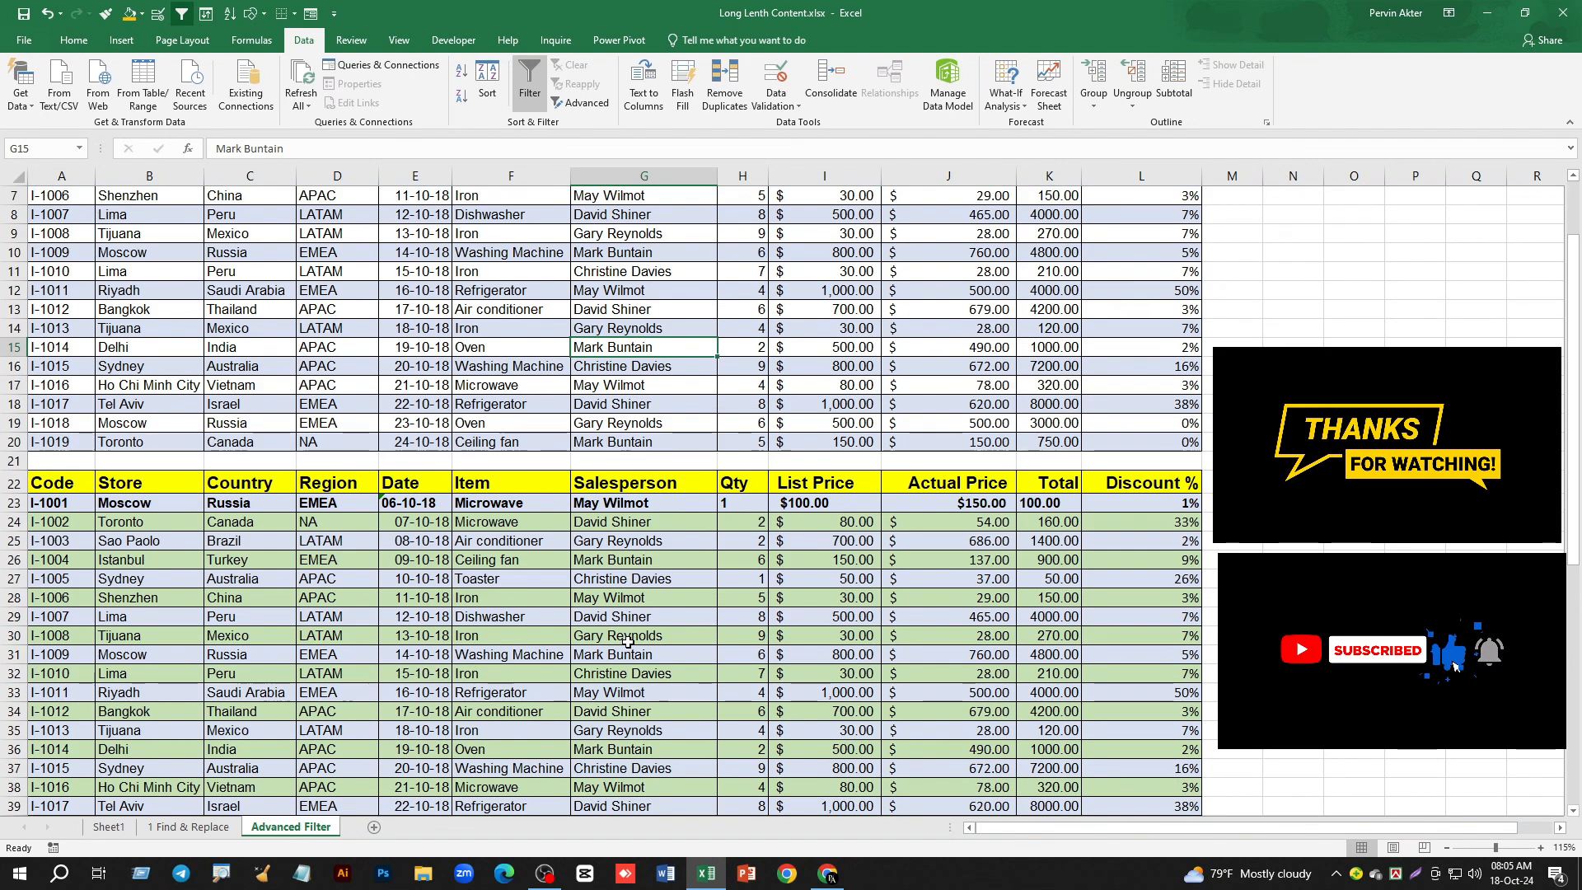
- Remove the filter from the first table and apply it to the second table, with its header in row 22
left_click(525, 602)
scroll(539, 209, "up", 2)
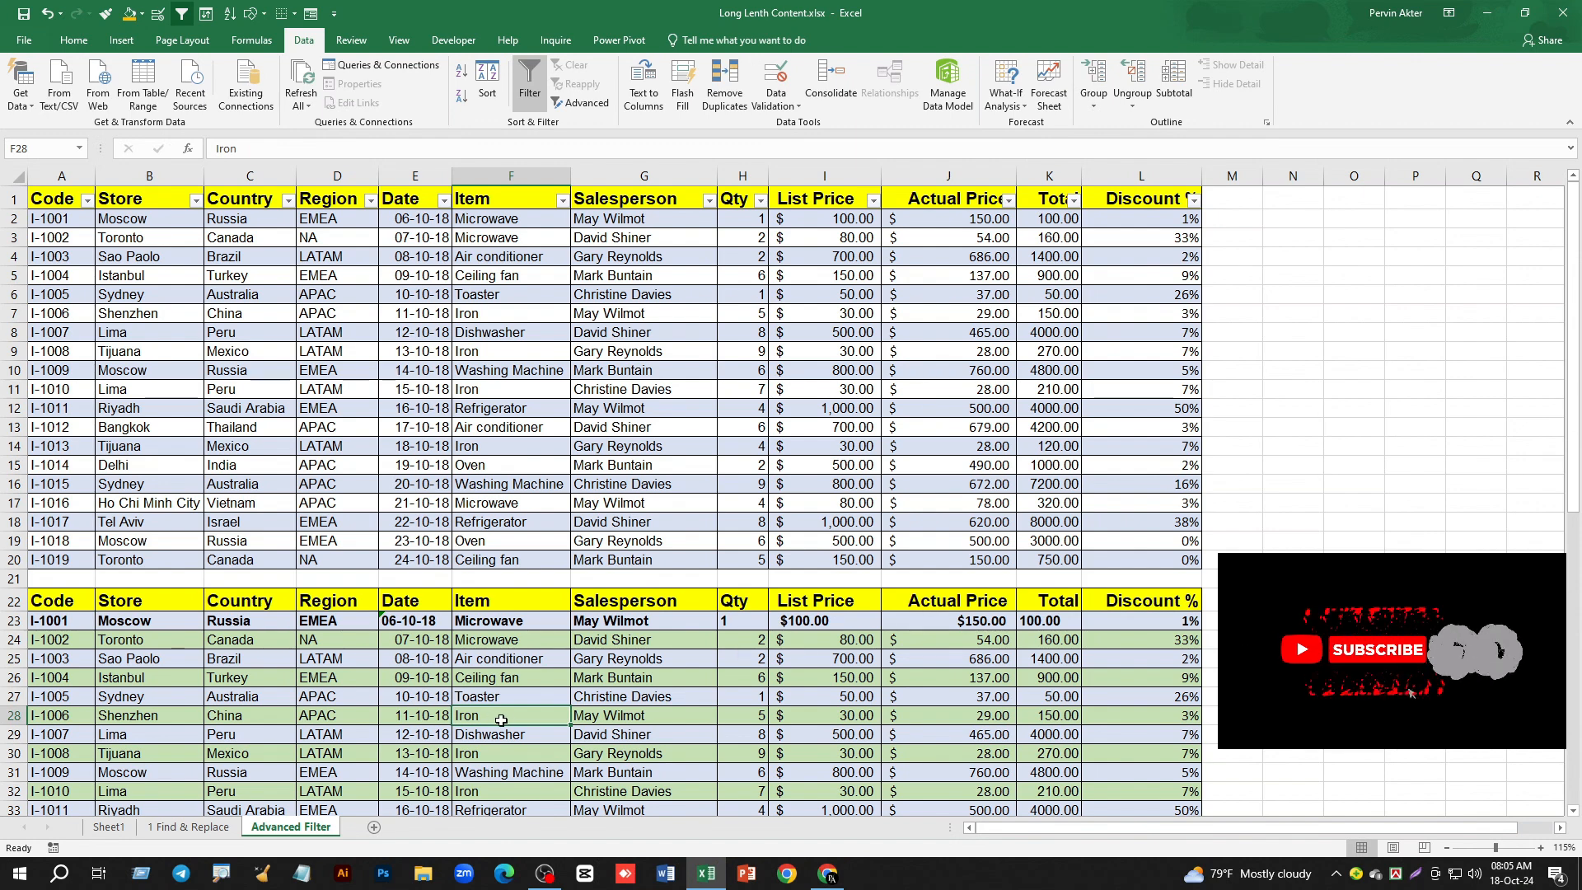
left_click(530, 95)
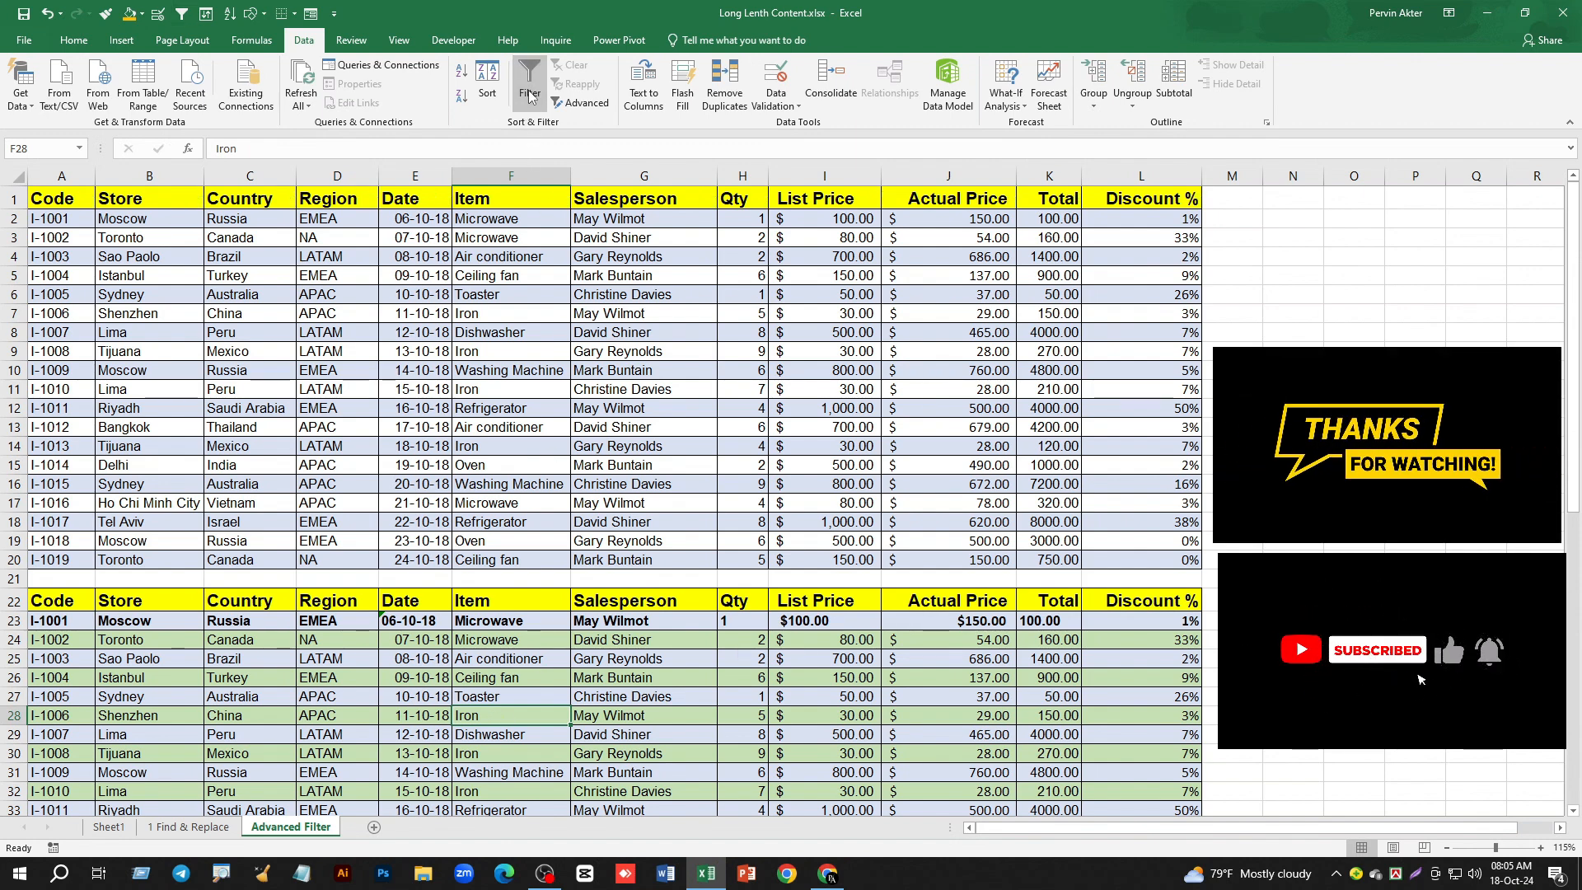
left_click(530, 95)
scroll(439, 707, "down", 3)
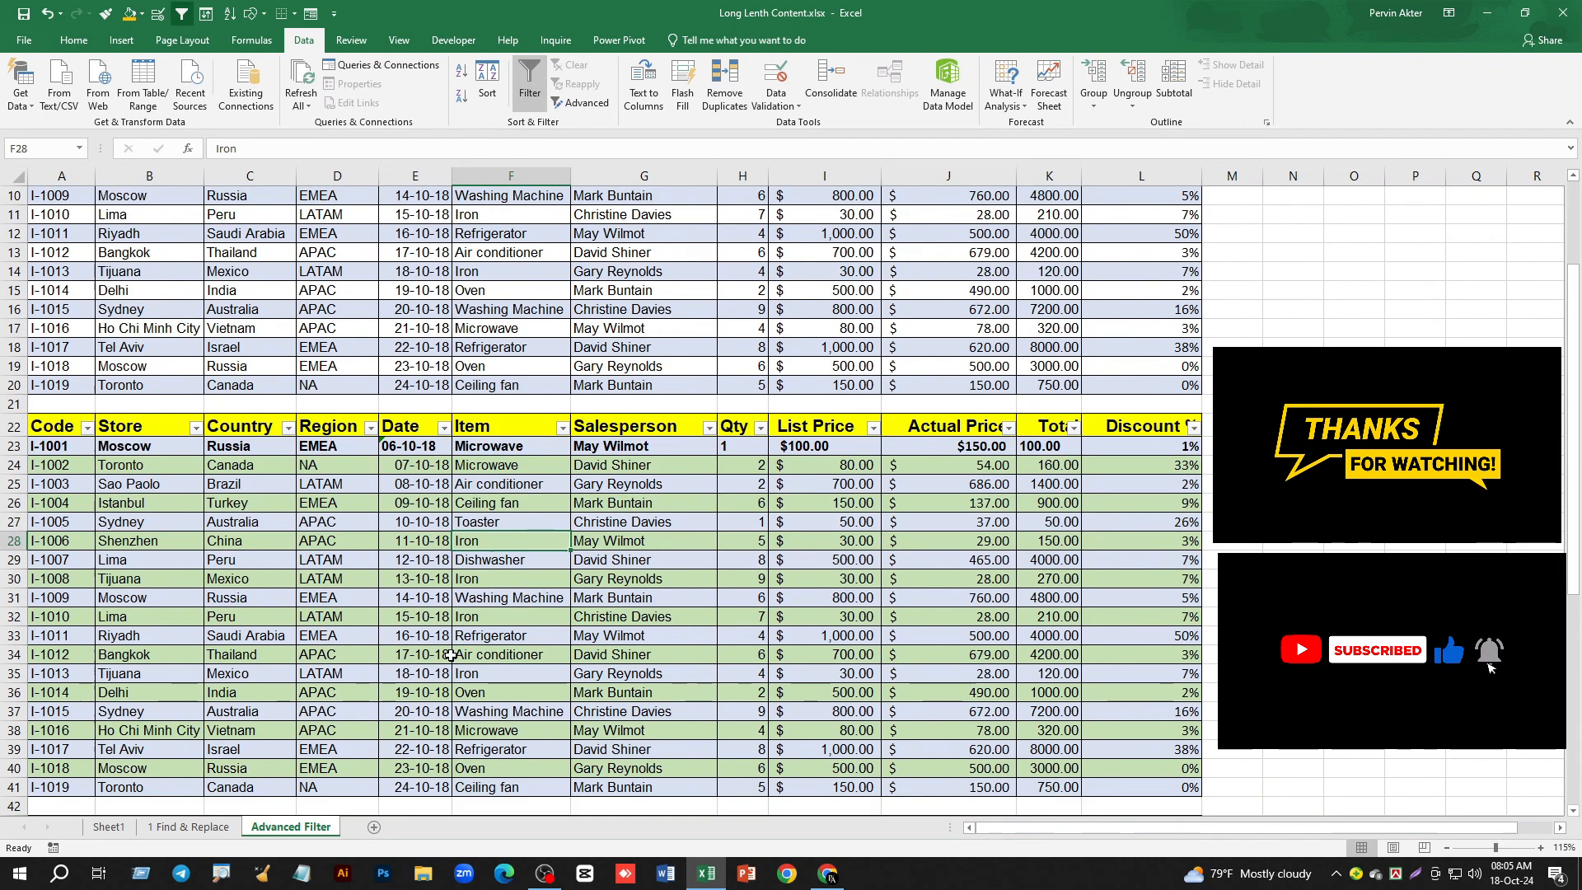
scroll(507, 586, "up", 2)
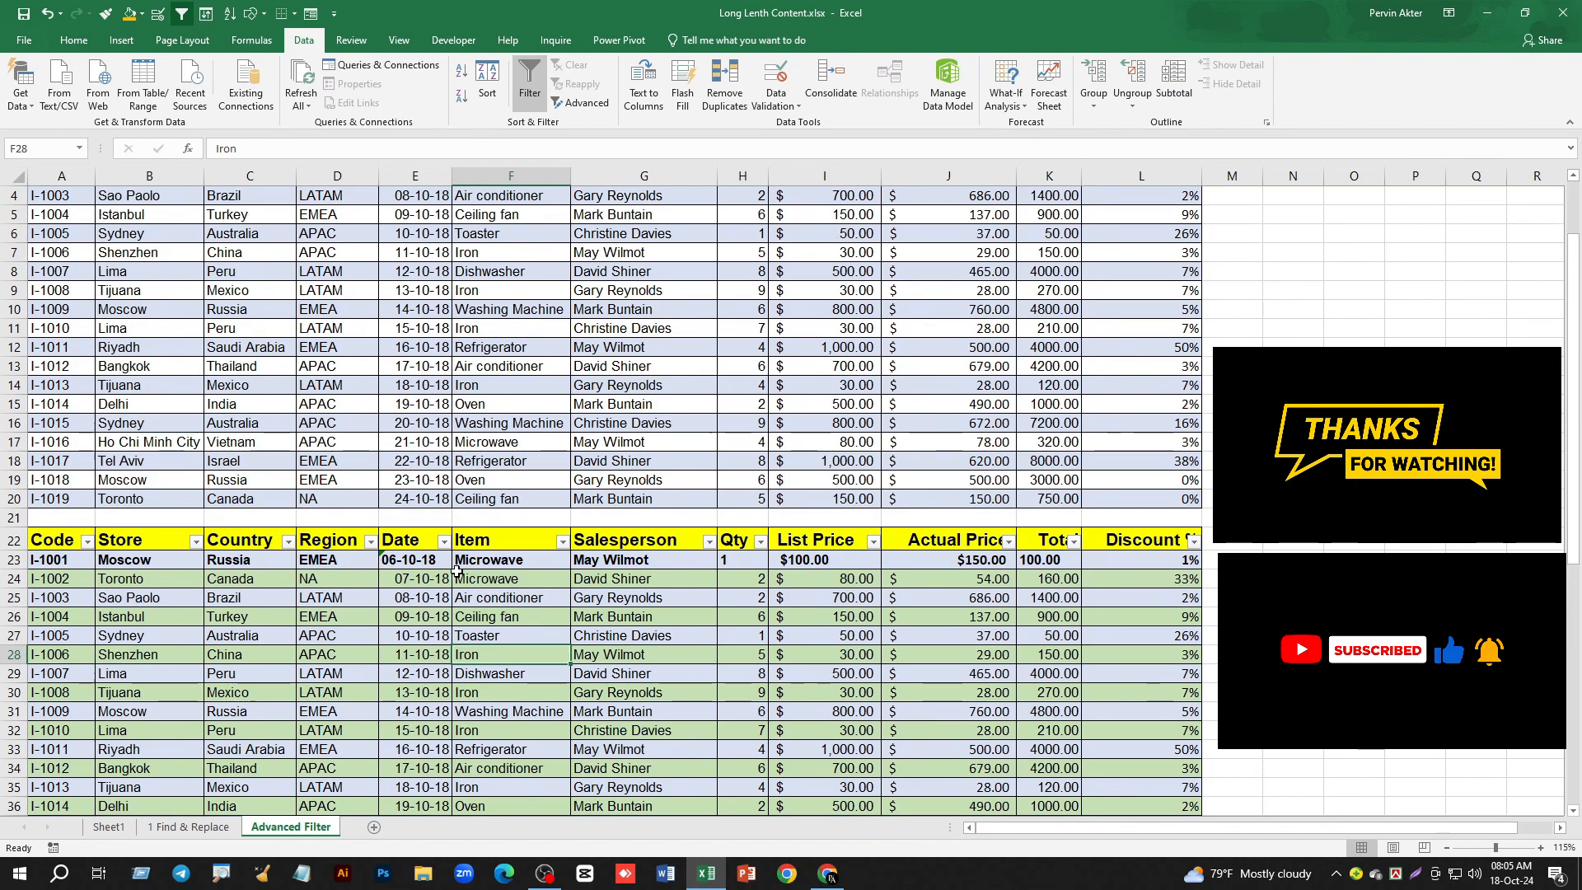
scroll(465, 711, "up", 1)
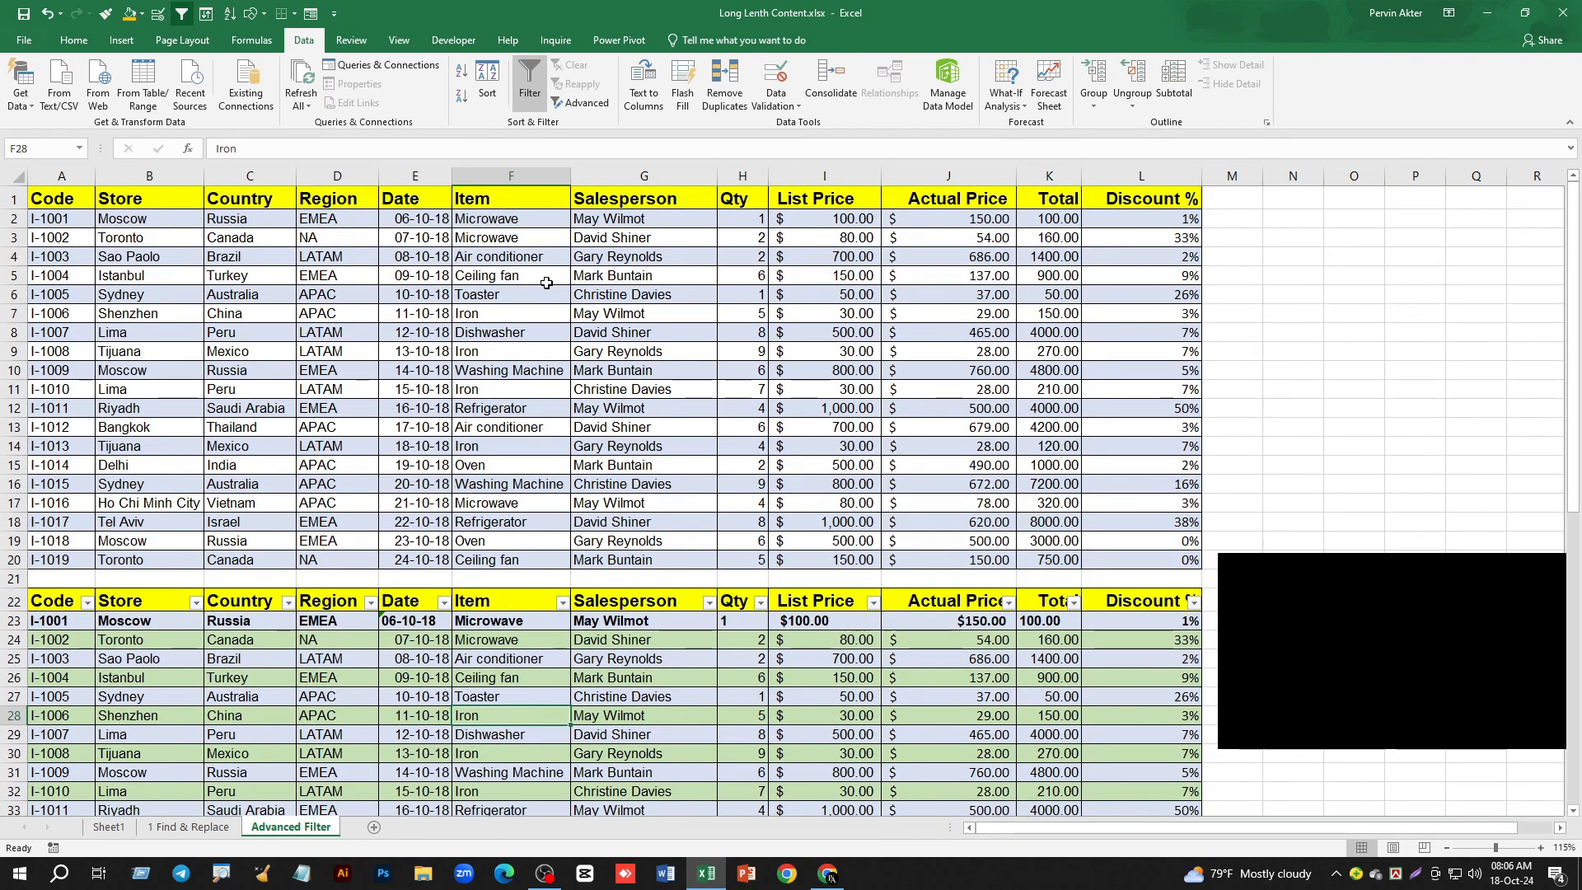
- Remove the filter from the second table and apply it to the third table, with its header in row 43
scroll(543, 372, "down", 2)
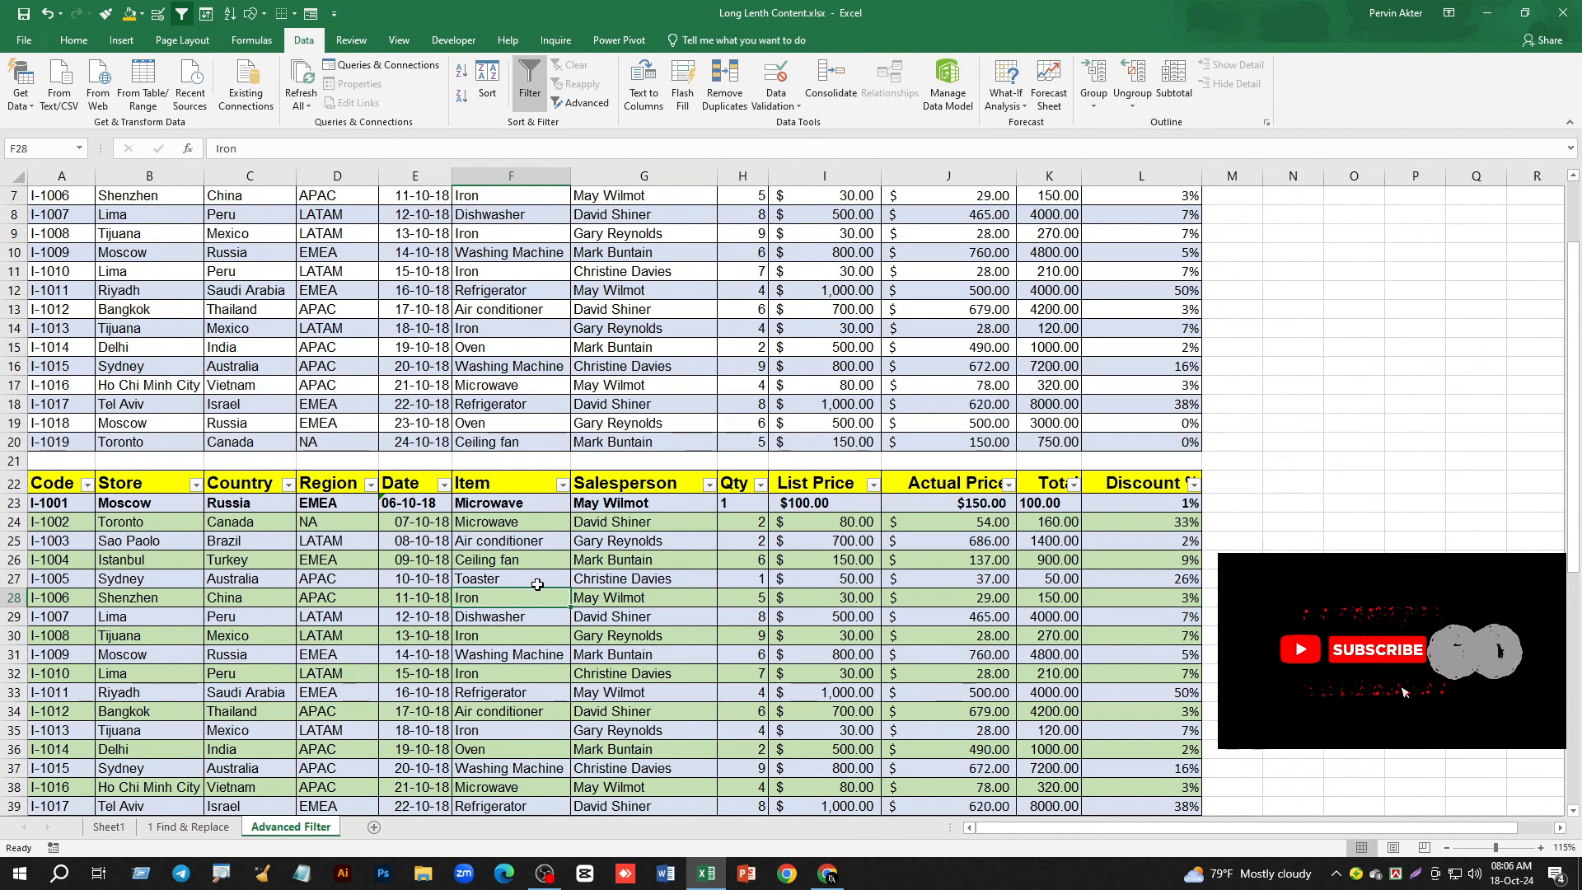
scroll(528, 577, "down", 2)
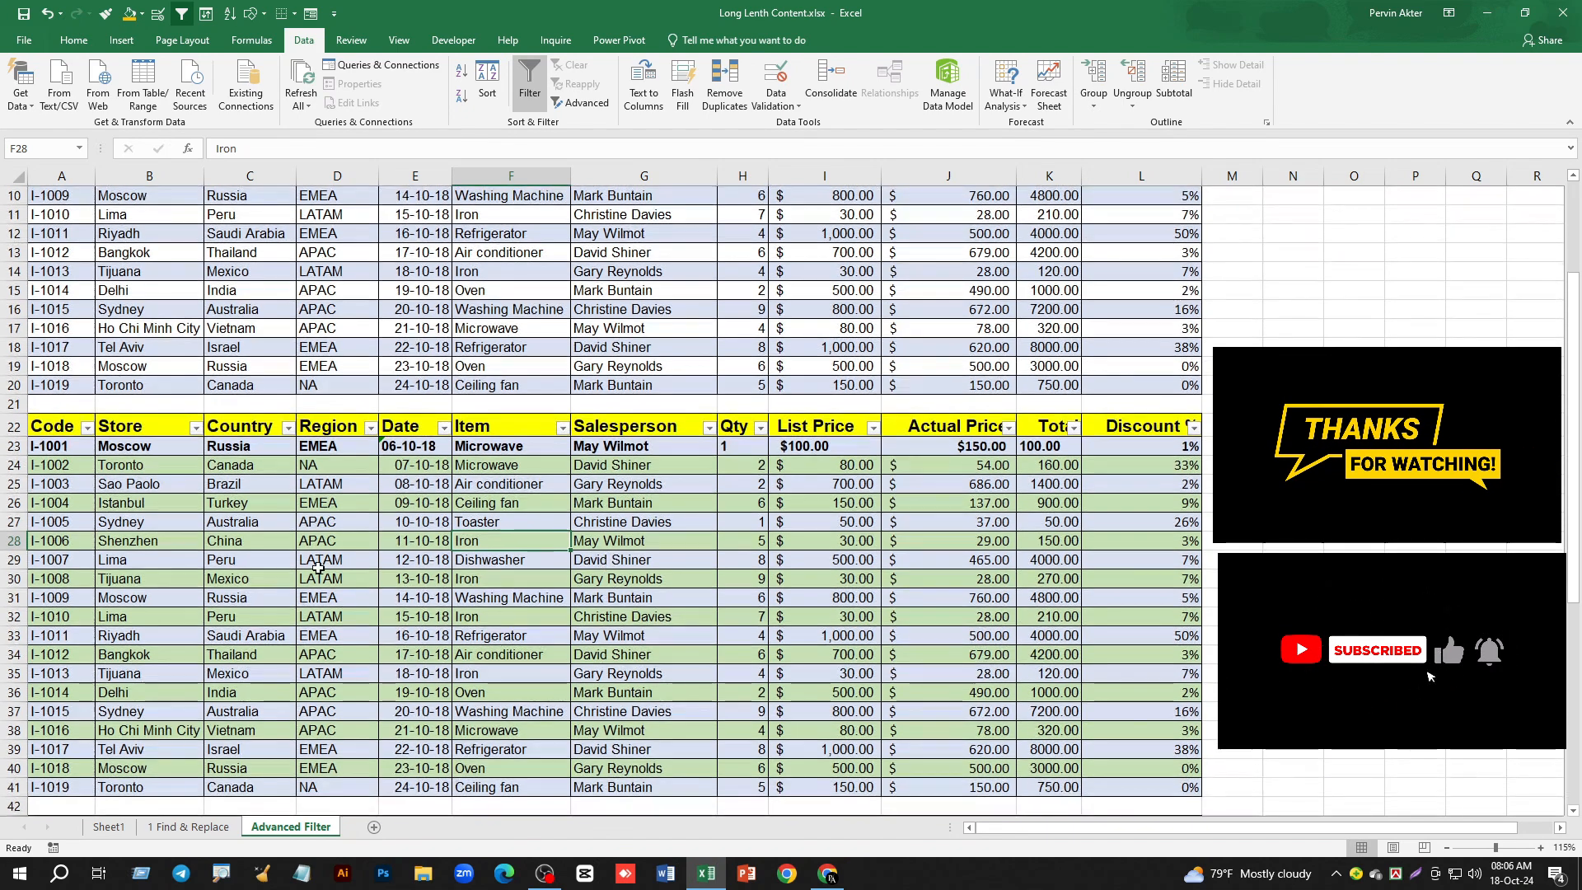
scroll(479, 564, "down", 4)
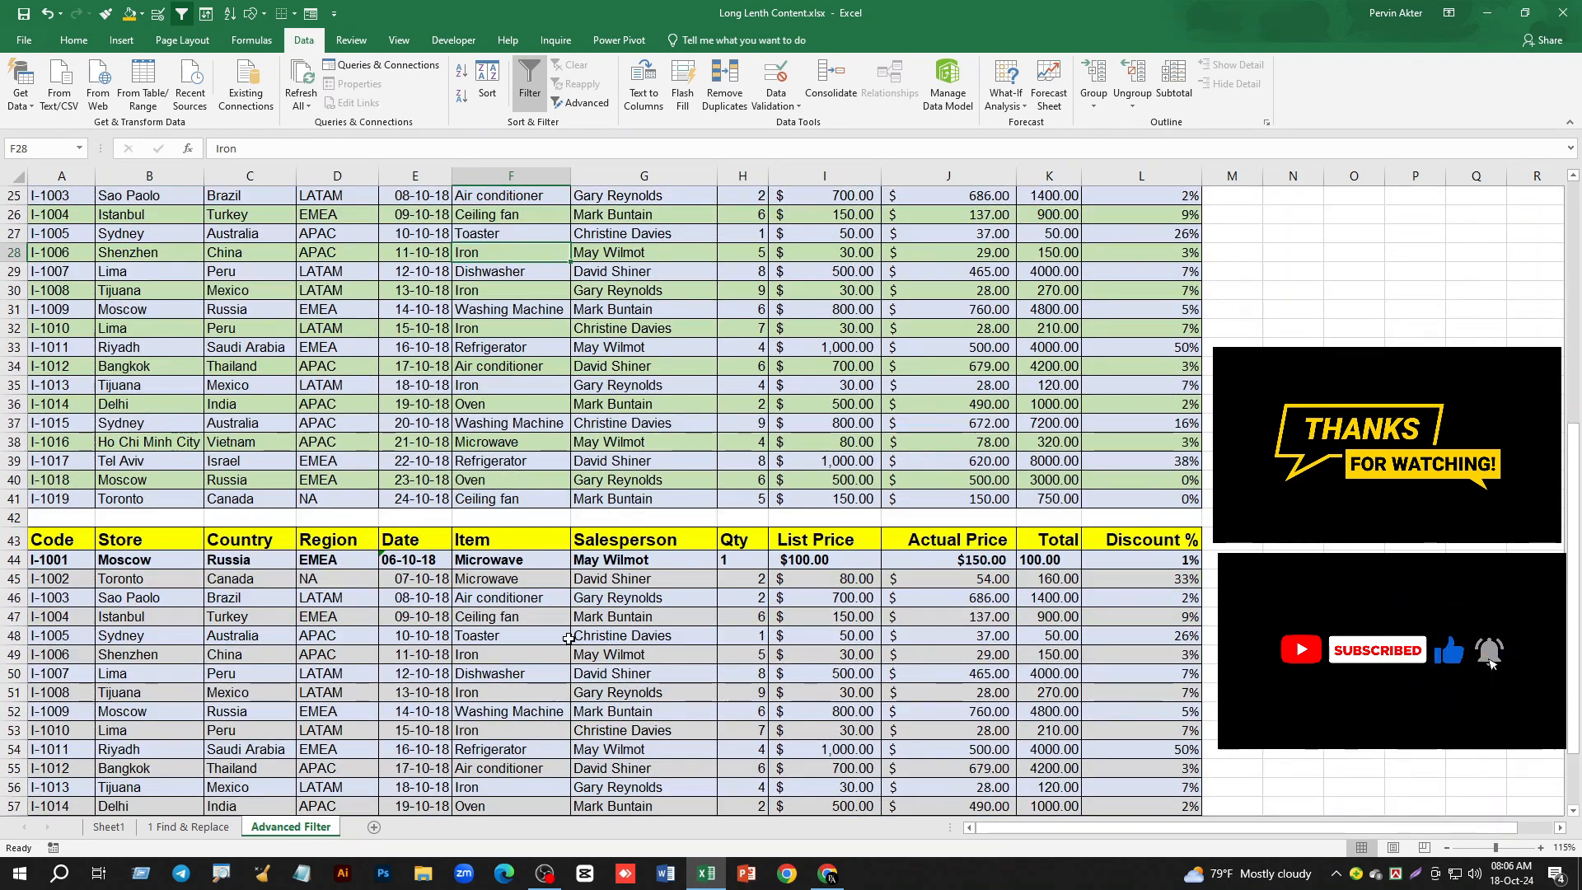
left_click(497, 659)
scroll(496, 660, "up", 1)
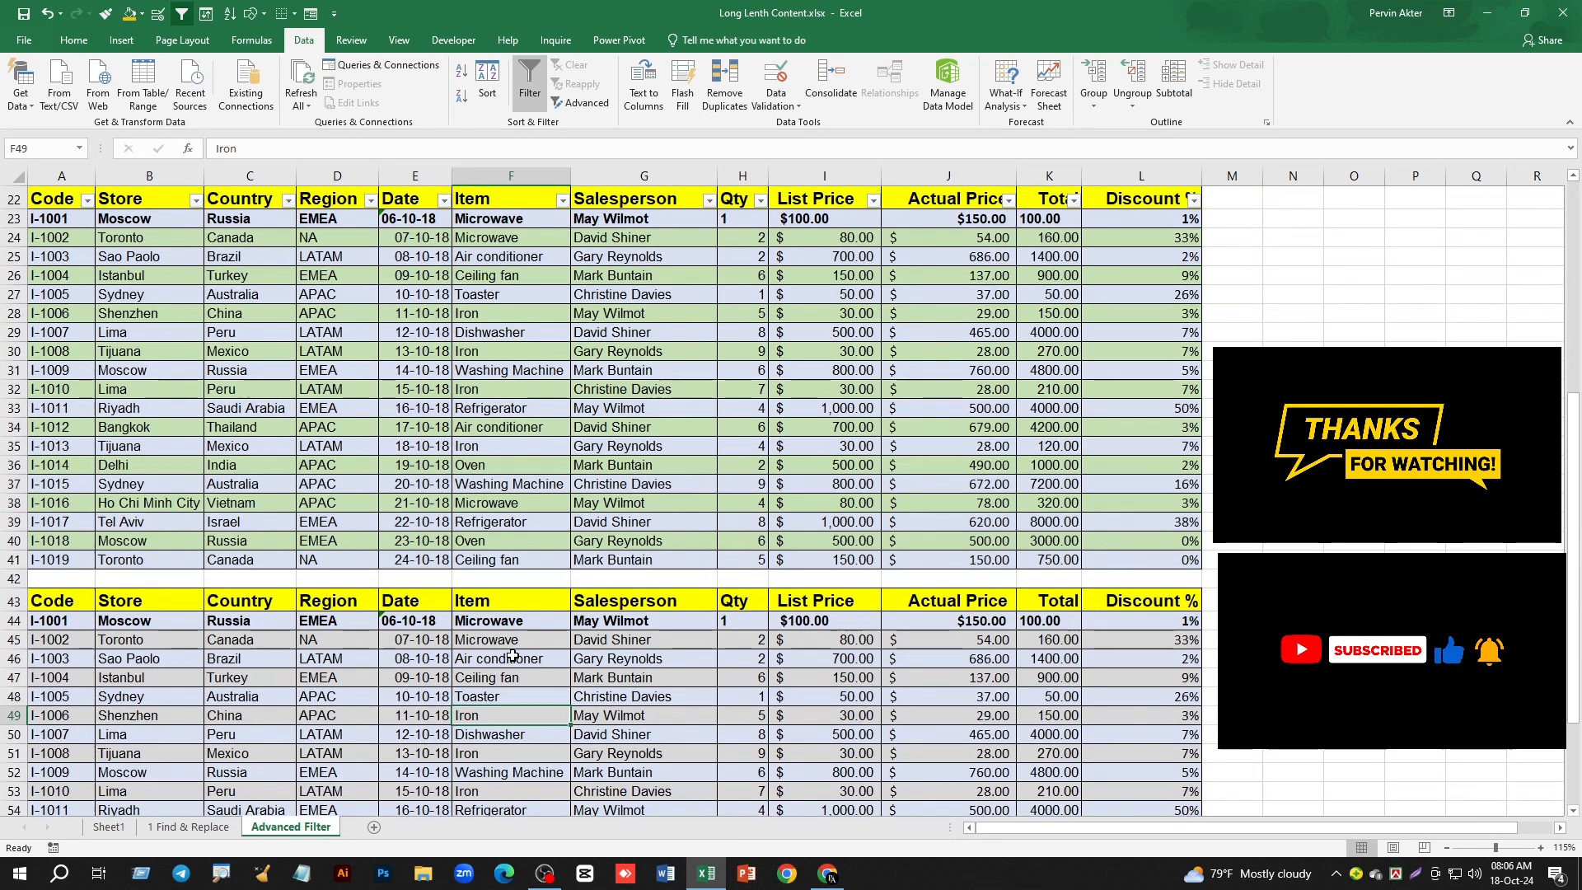
left_click(529, 91)
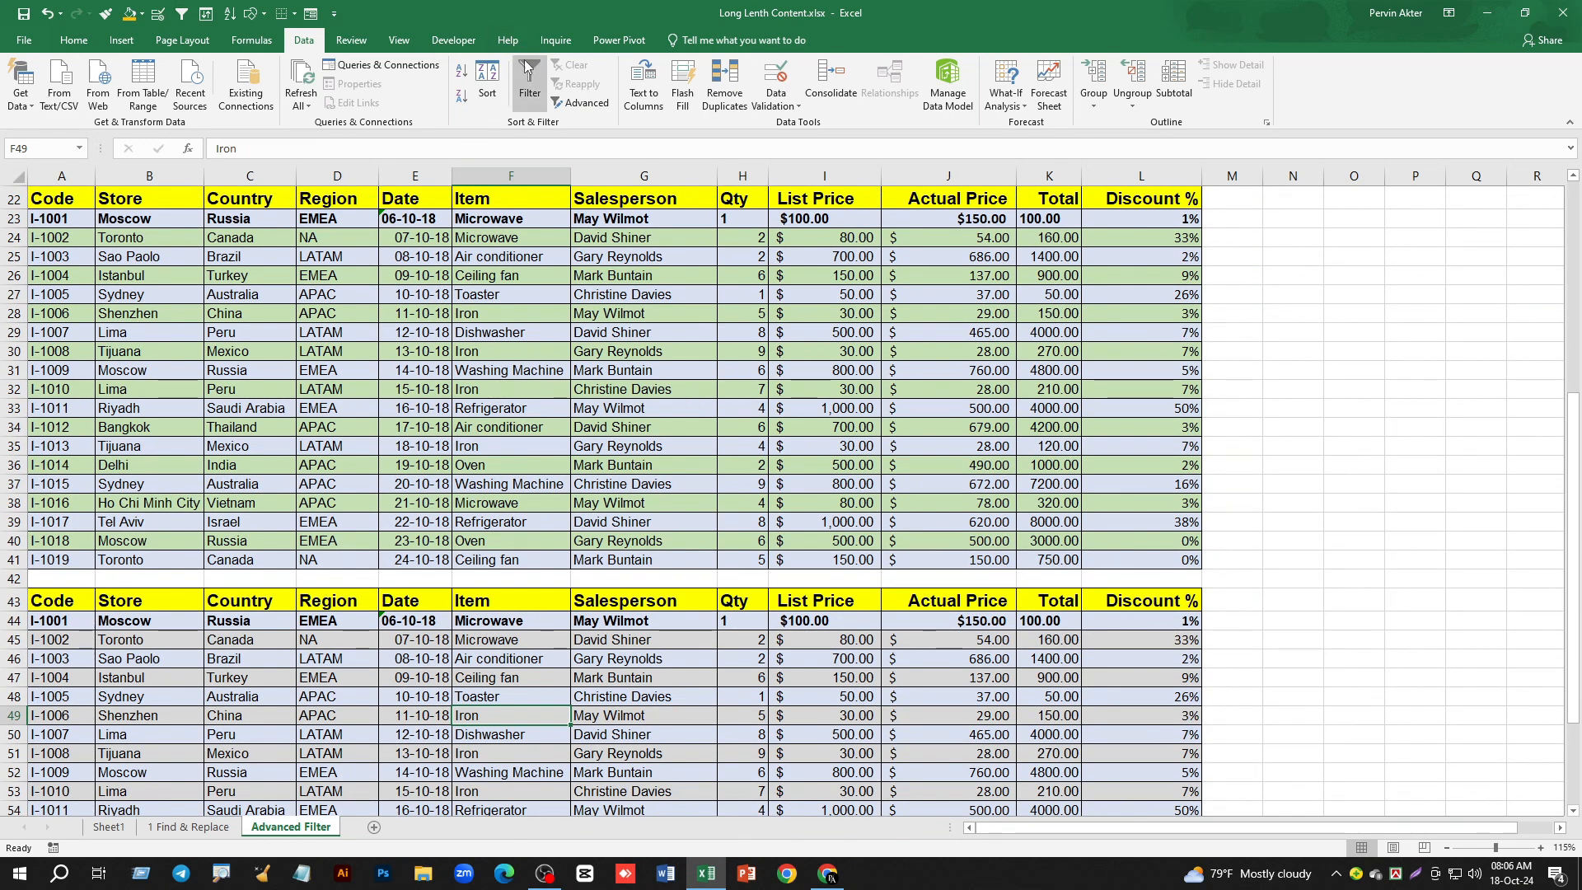
left_click(528, 74)
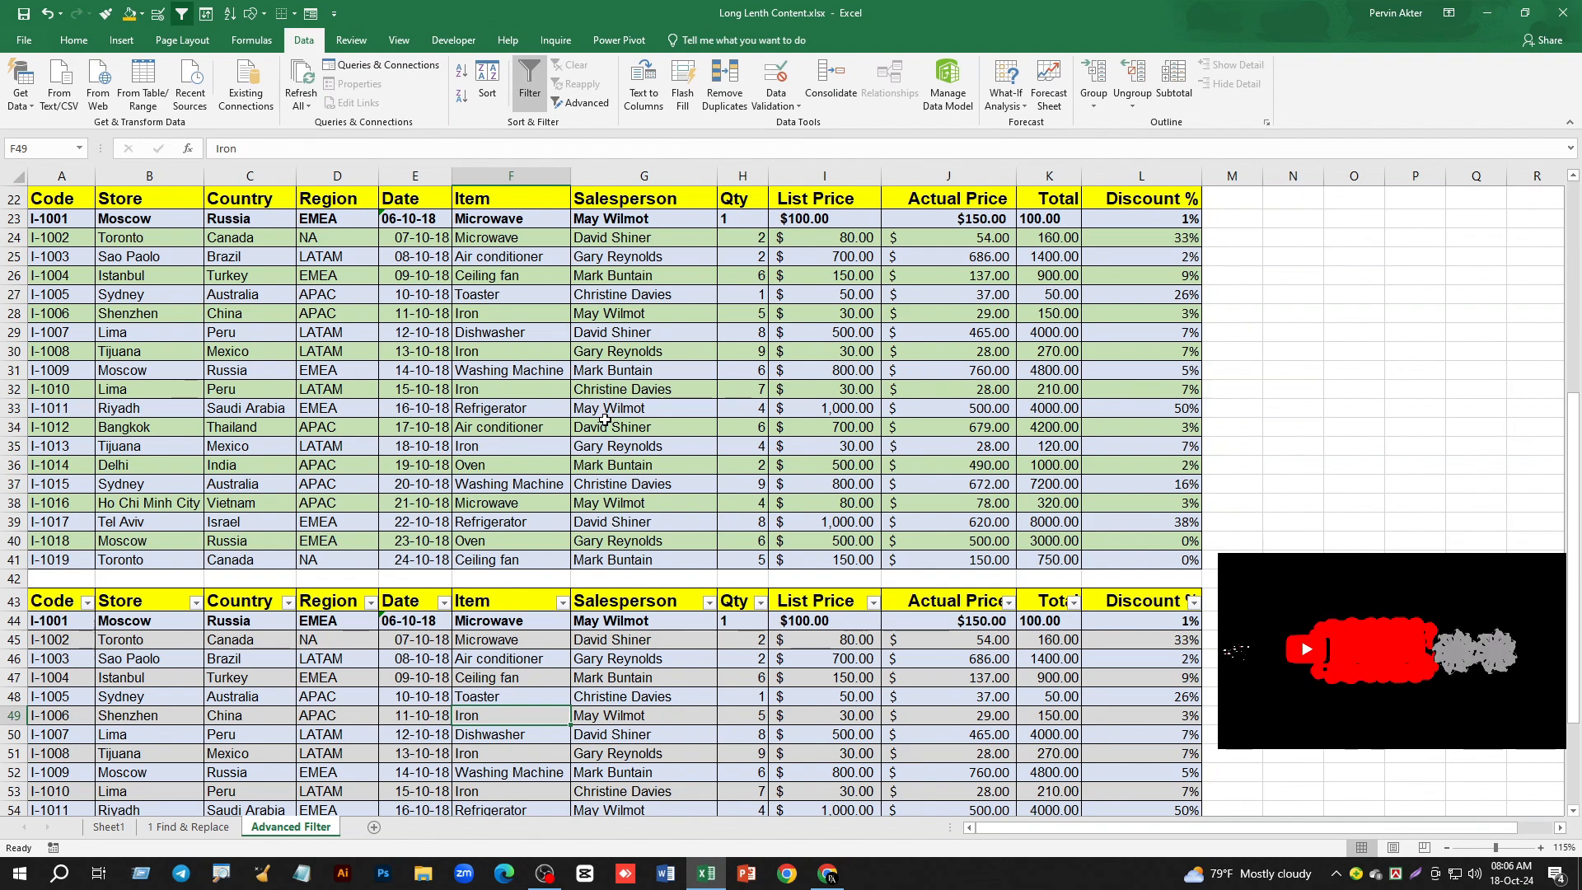
- Select the blank row 21 that separates the first and second tables
scroll(605, 421, "down", 2)
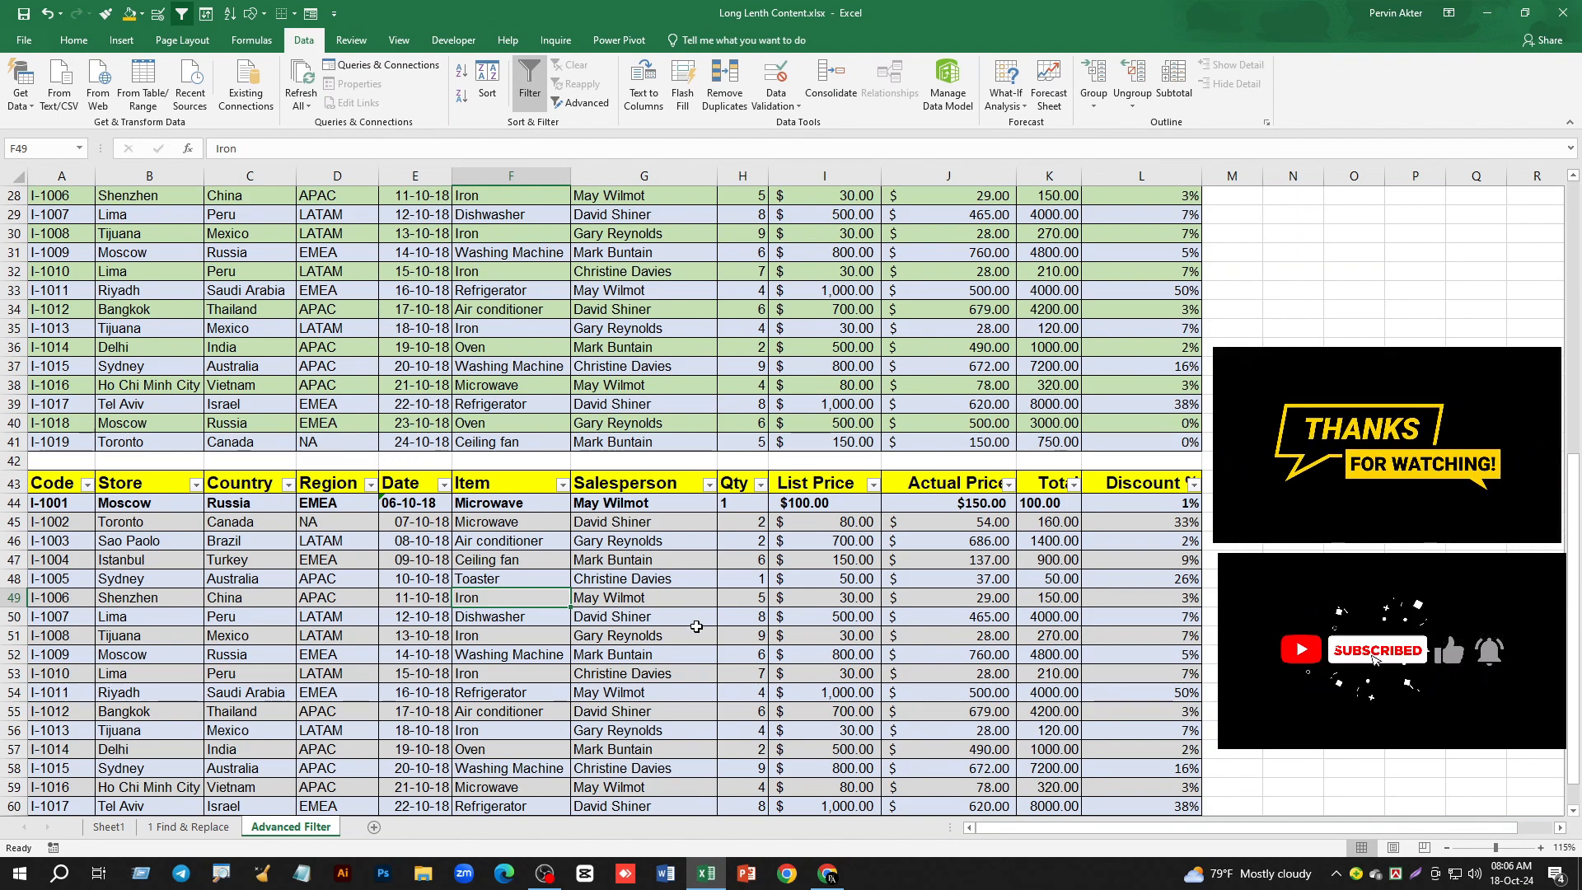
scroll(696, 628, "up", 9)
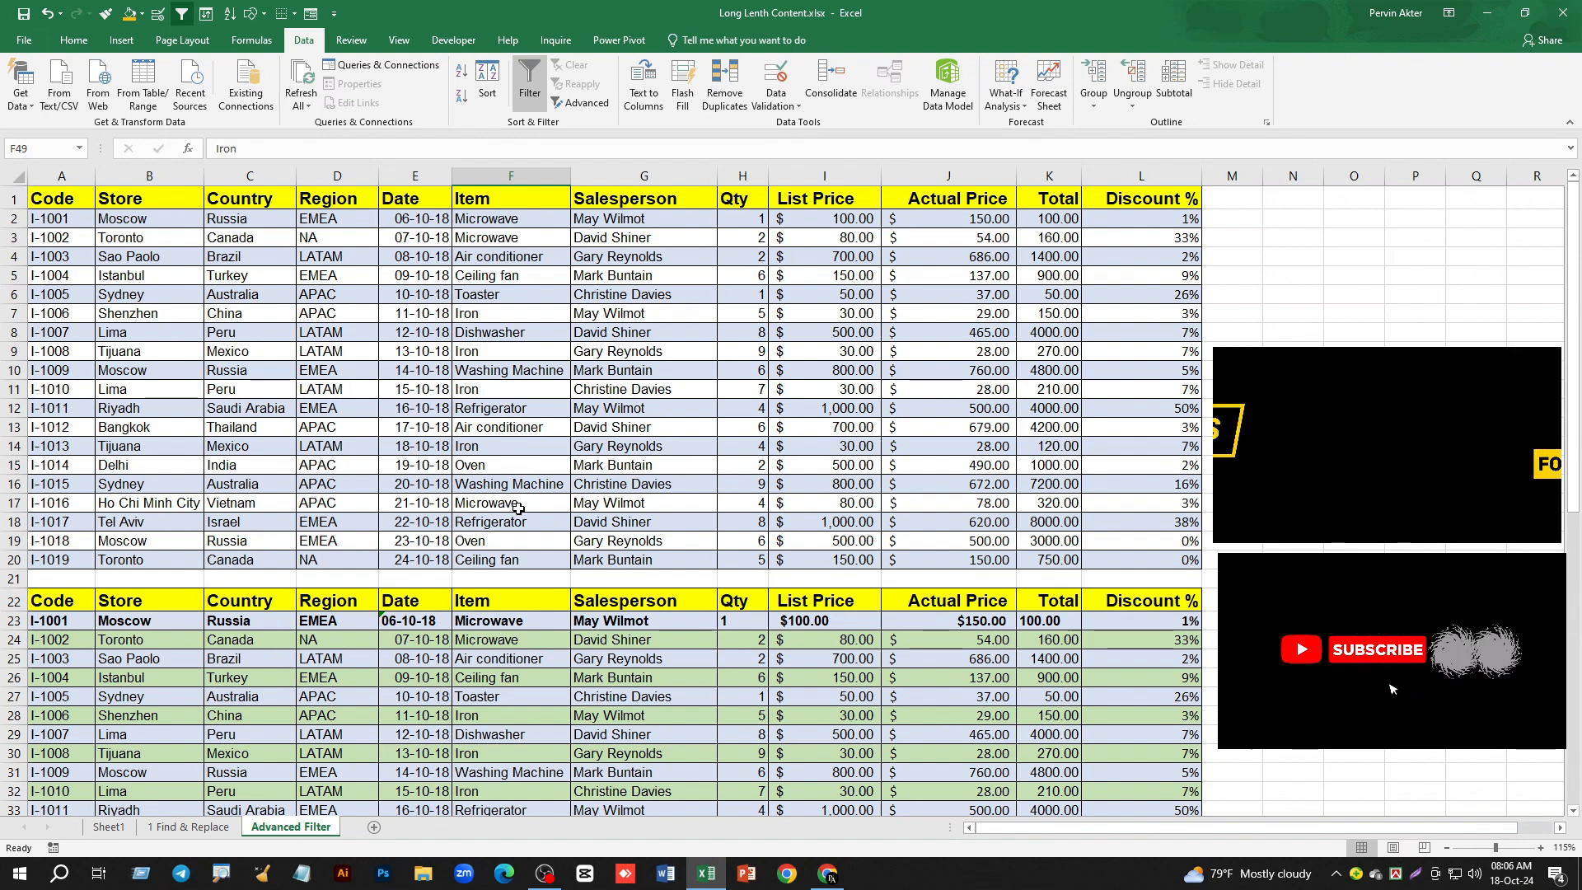
left_click(11, 579)
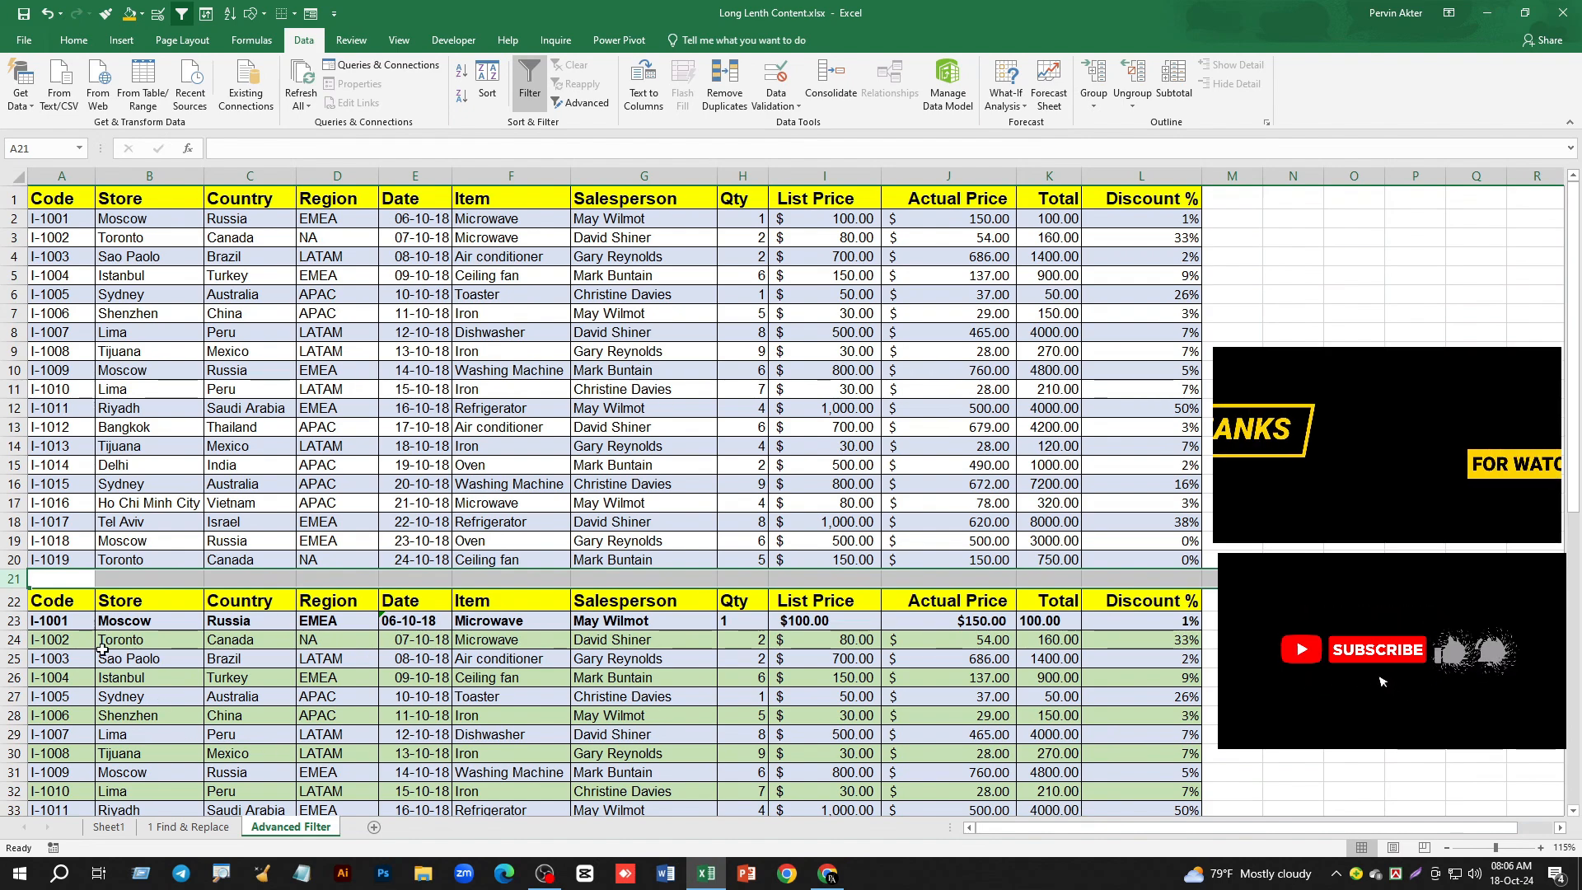
left_click(12, 580)
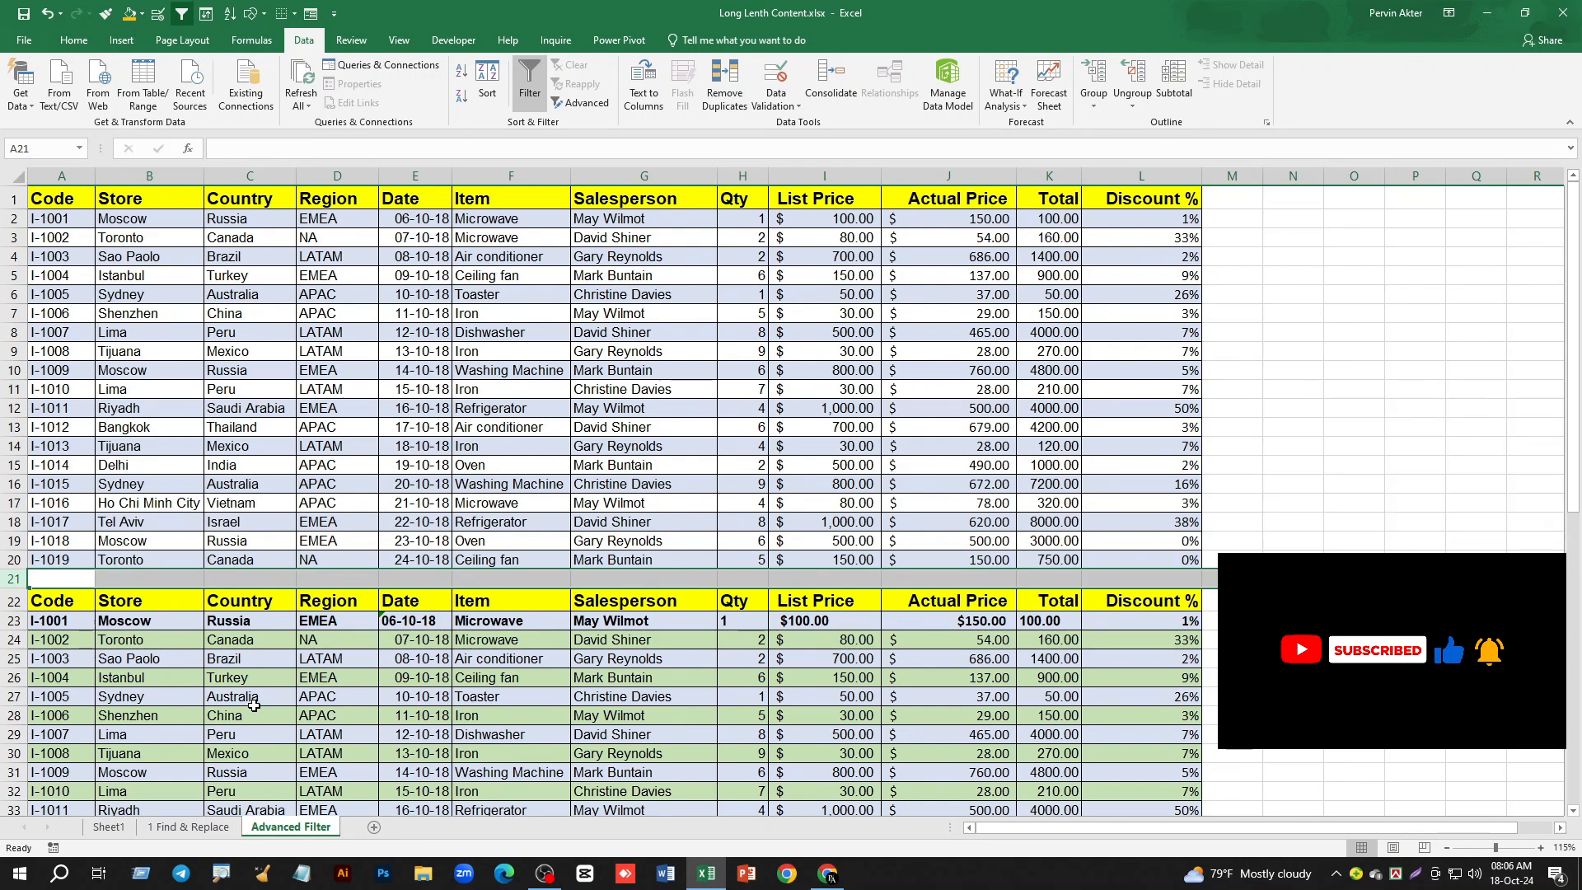
- Turn on the filter for the sales table on the 1 Find & Replace sheet, and return to the Advanced Filter sheet
left_click(178, 828)
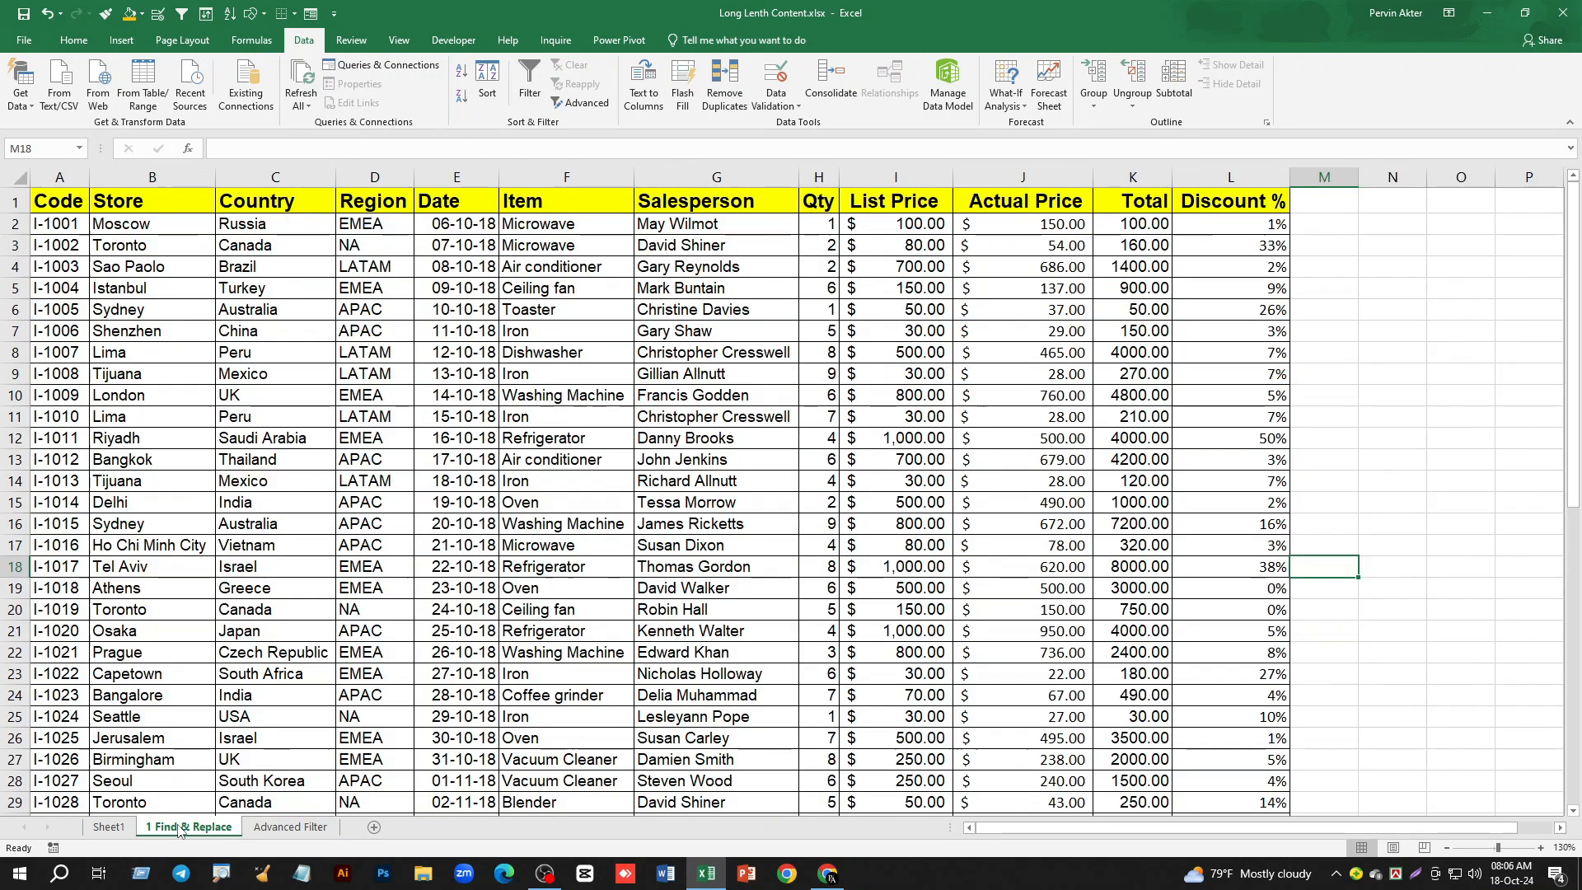
left_click(540, 527)
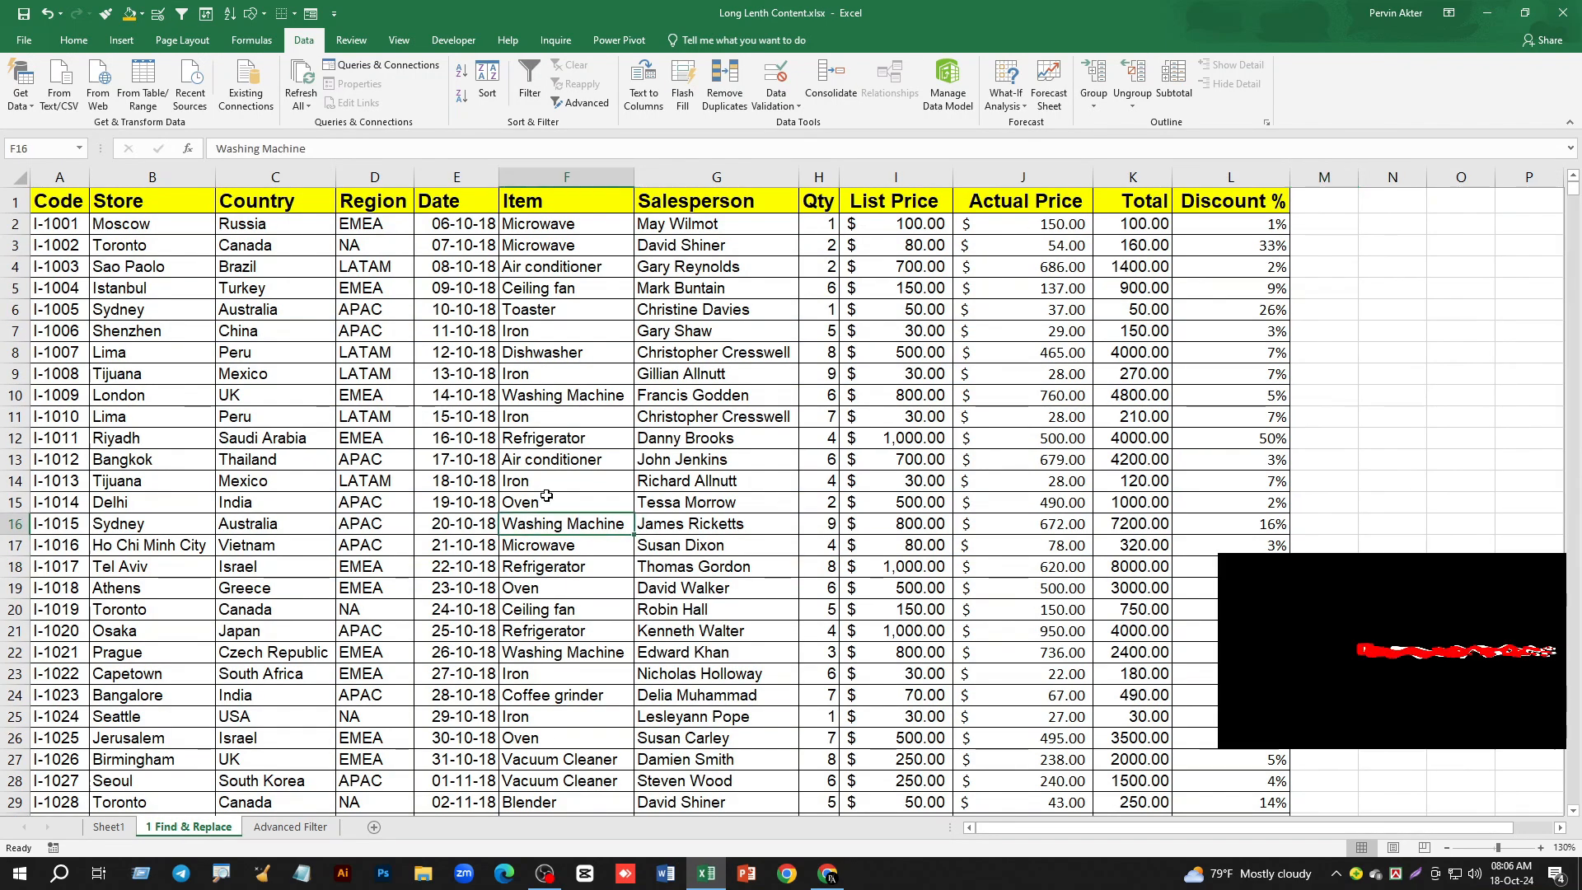
left_click(527, 93)
scroll(505, 469, "down", 12)
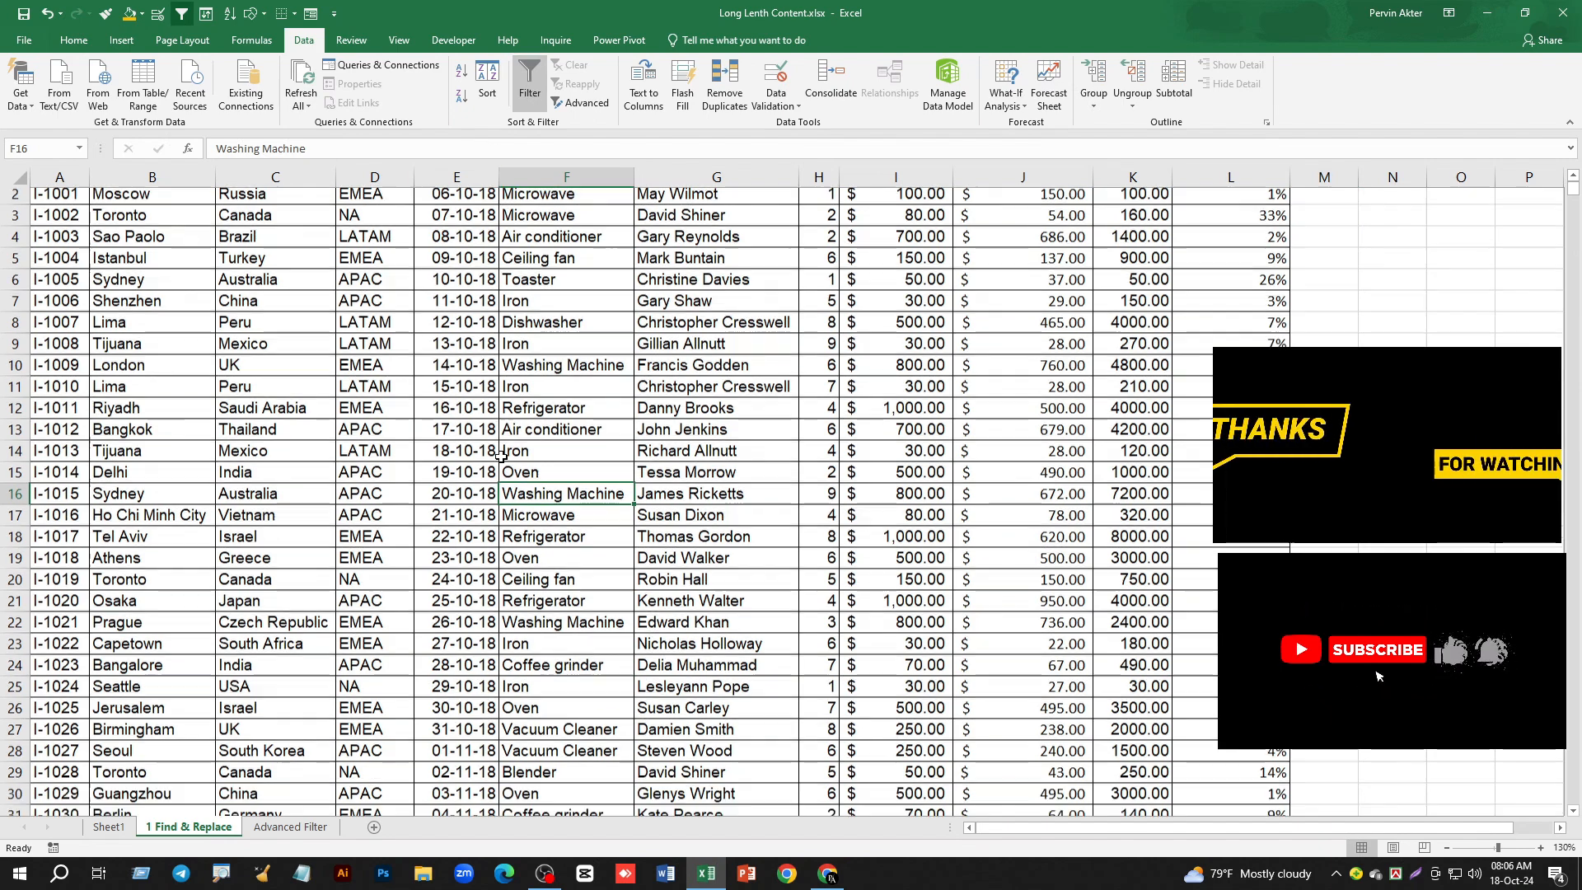
scroll(505, 469, "down", 16)
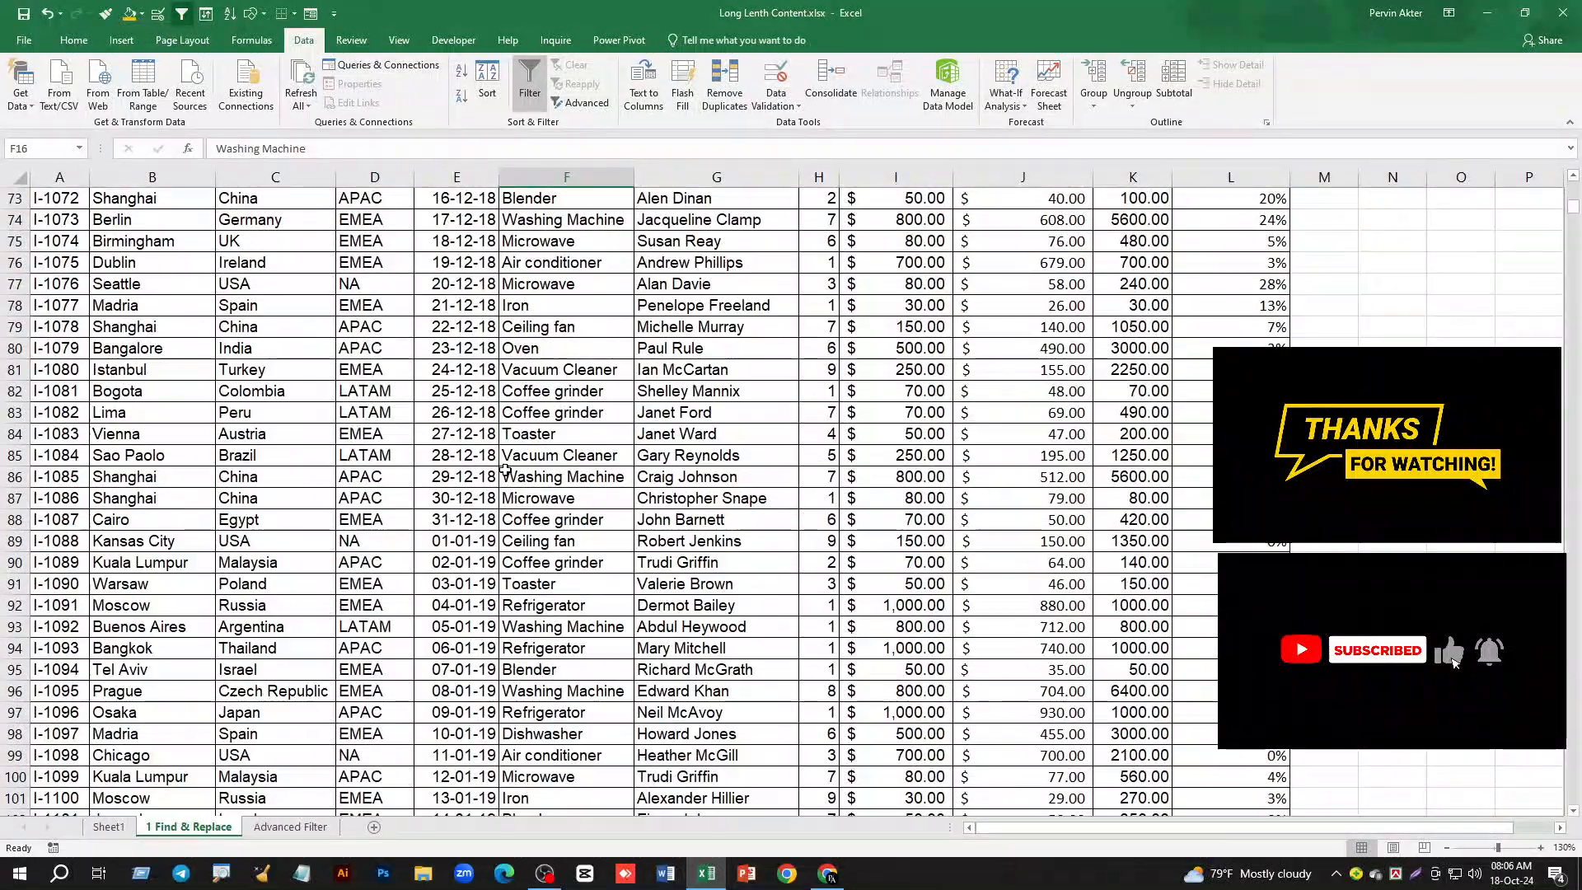
scroll(505, 469, "down", 11)
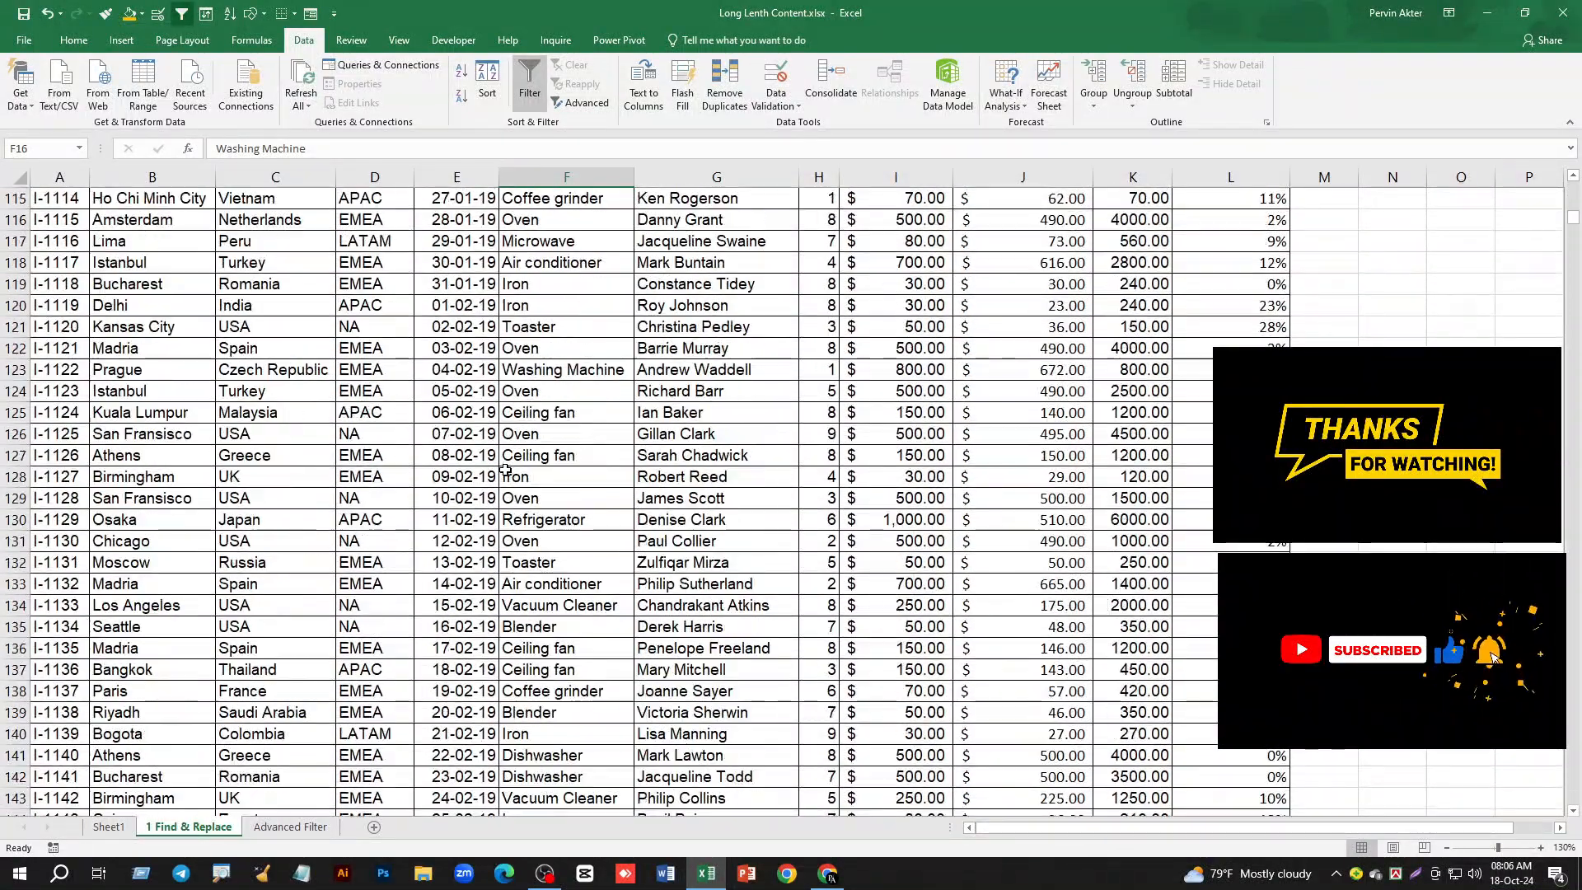
scroll(505, 468, "up", 20)
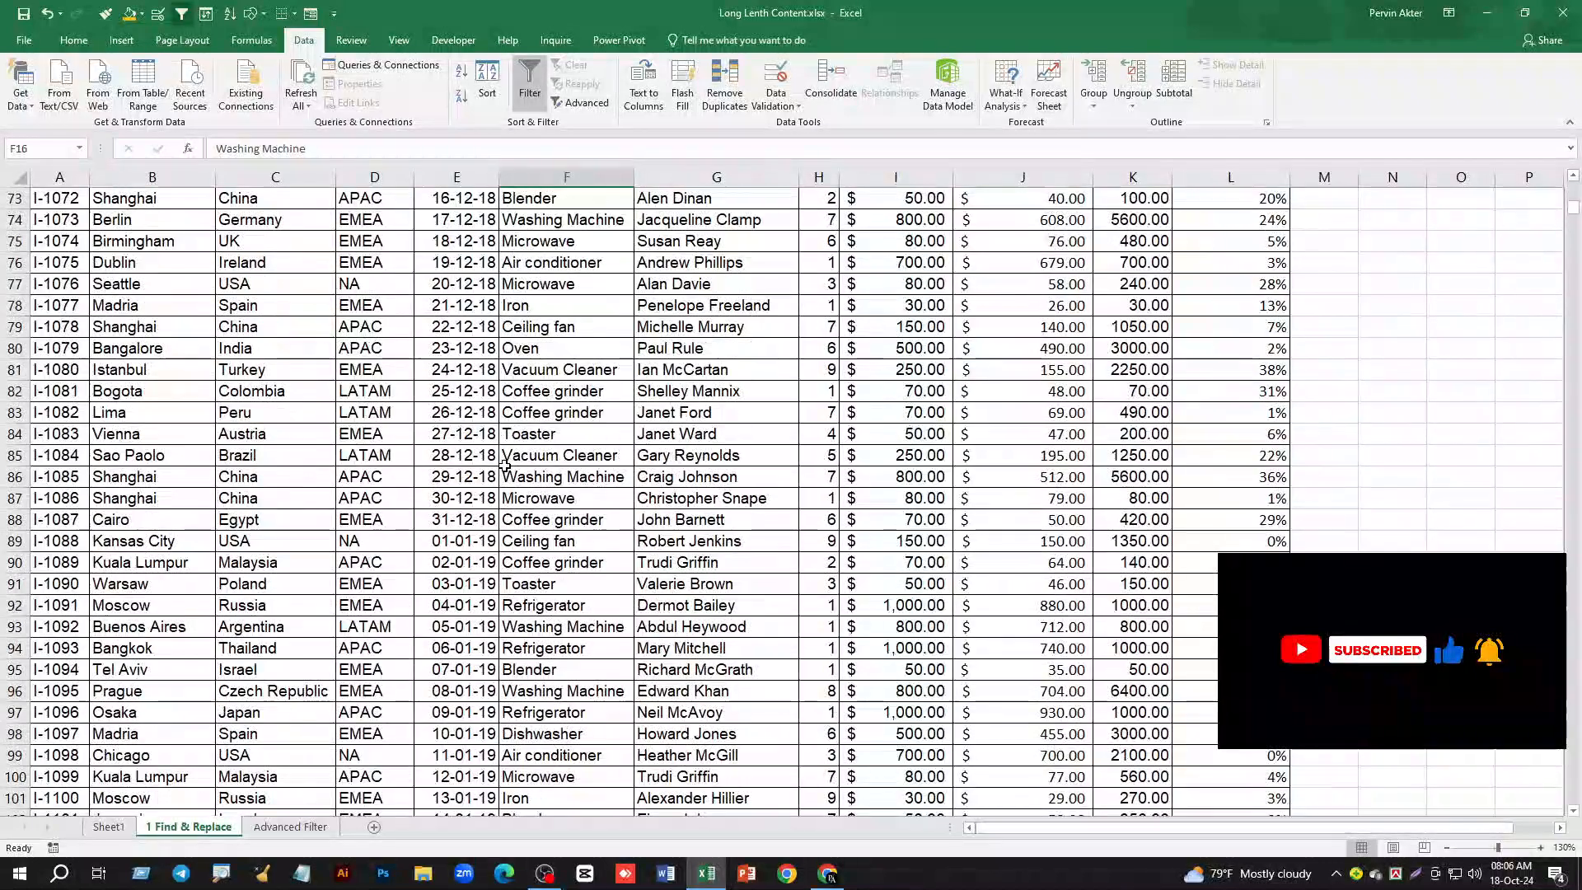
scroll(504, 467, "up", 11)
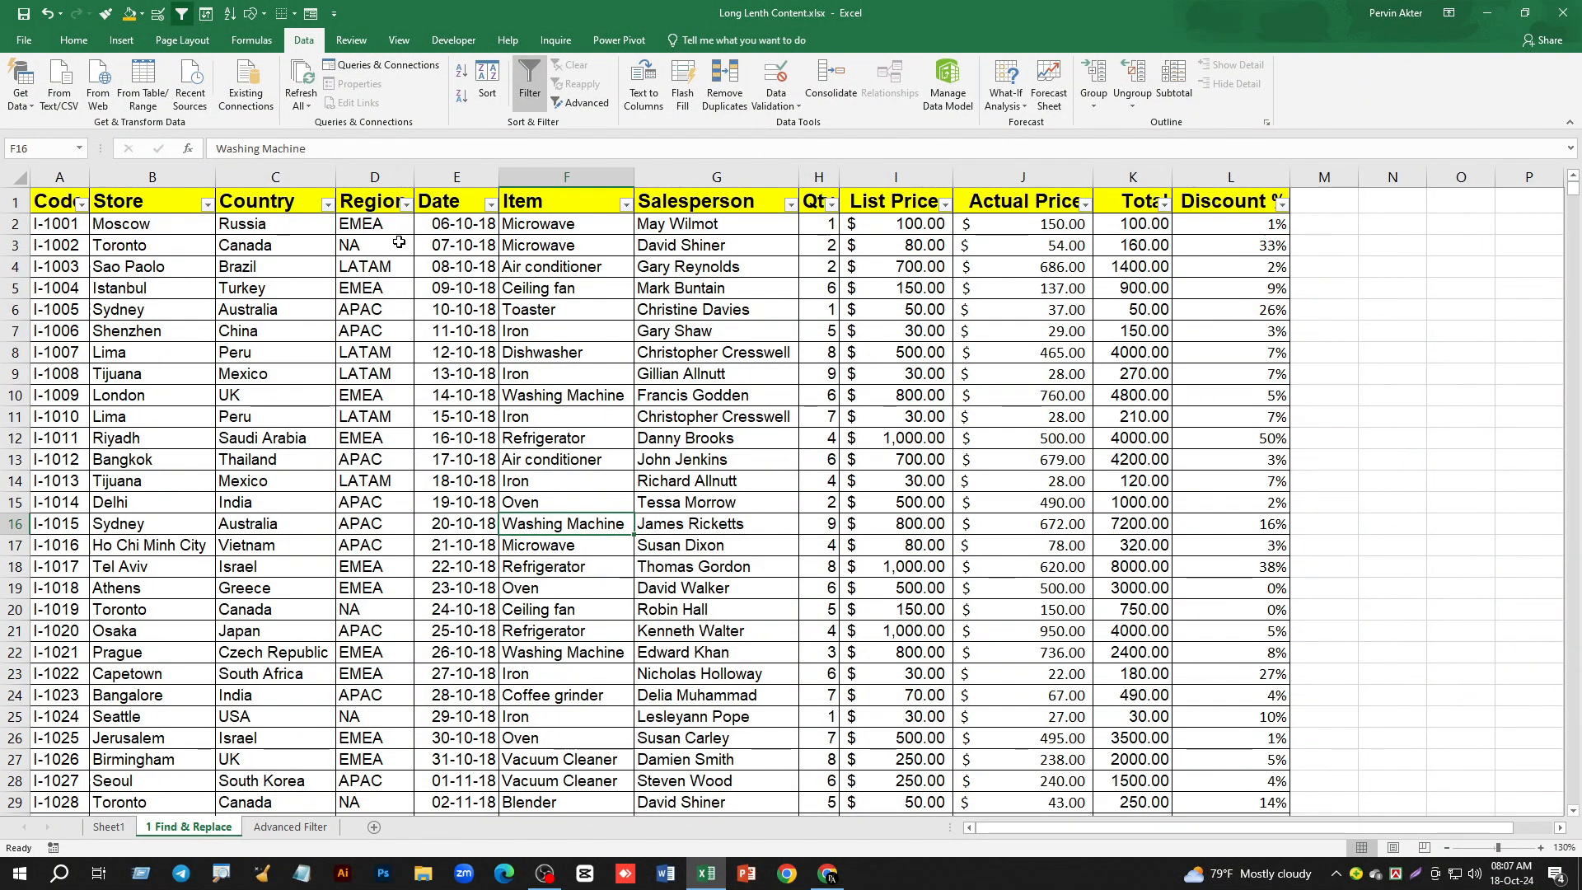
left_click(297, 827)
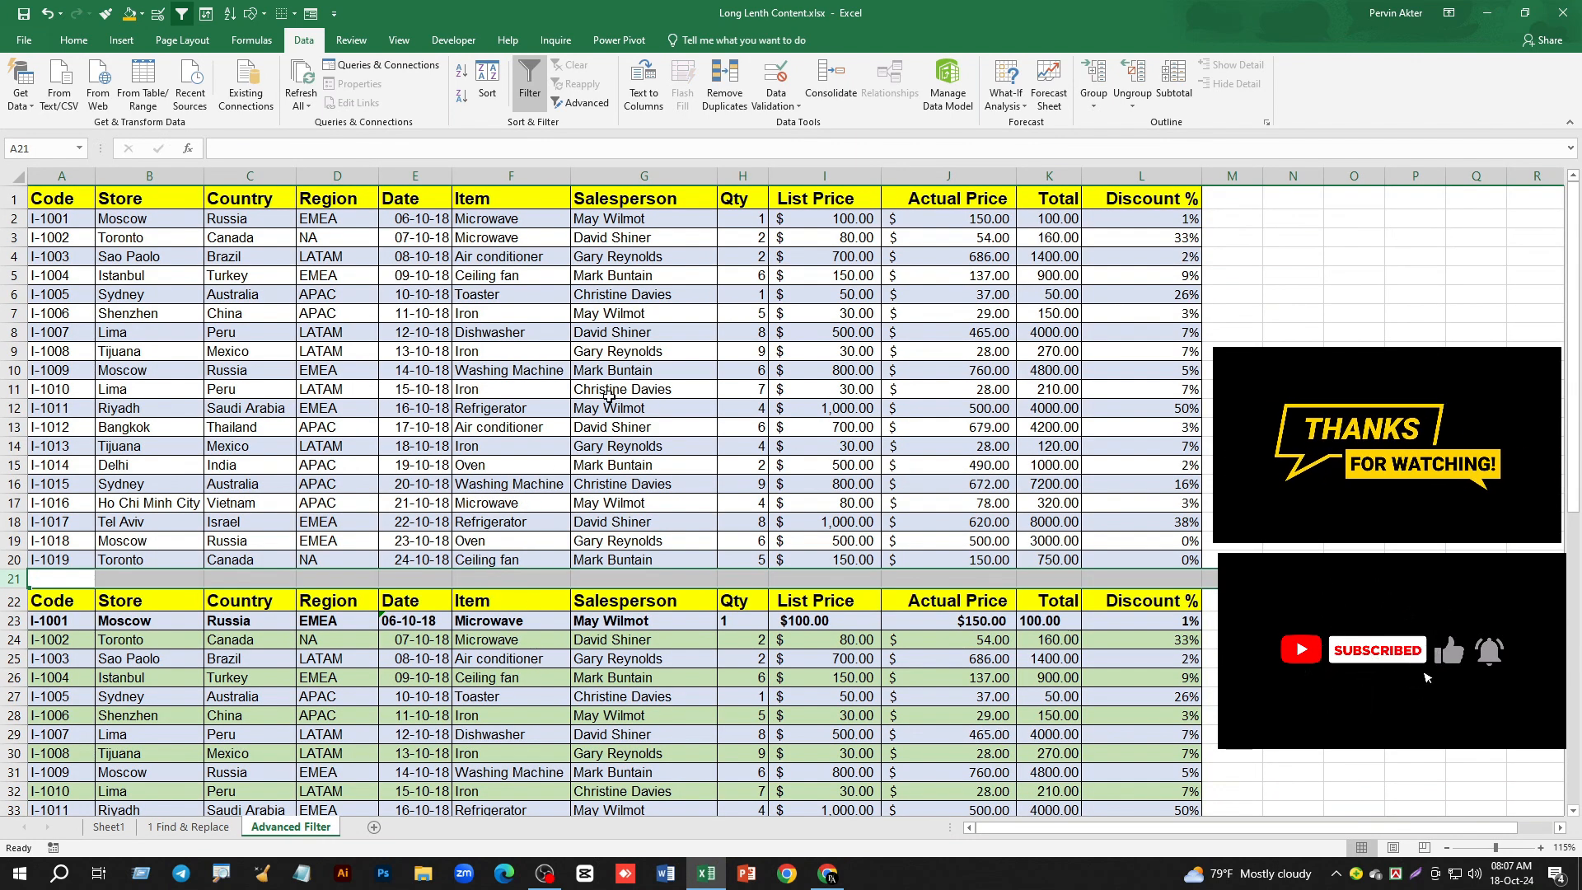
- Remove the filter from the third table, with its header in row 43
scroll(643, 389, "down", 11)
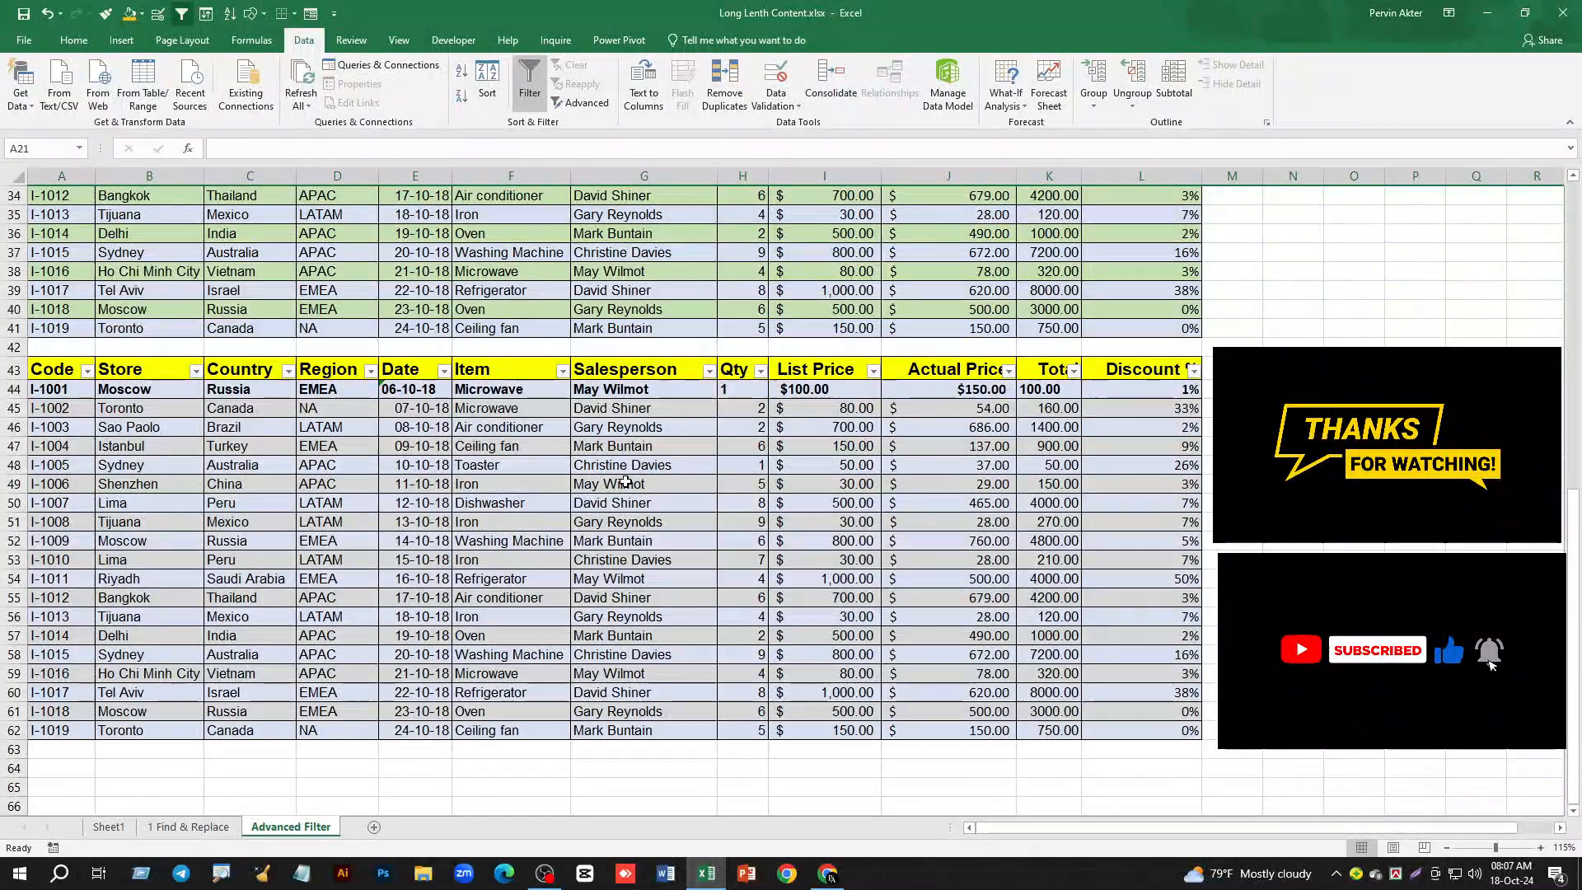
left_click(625, 483)
left_click(529, 91)
scroll(534, 95, "up", 8)
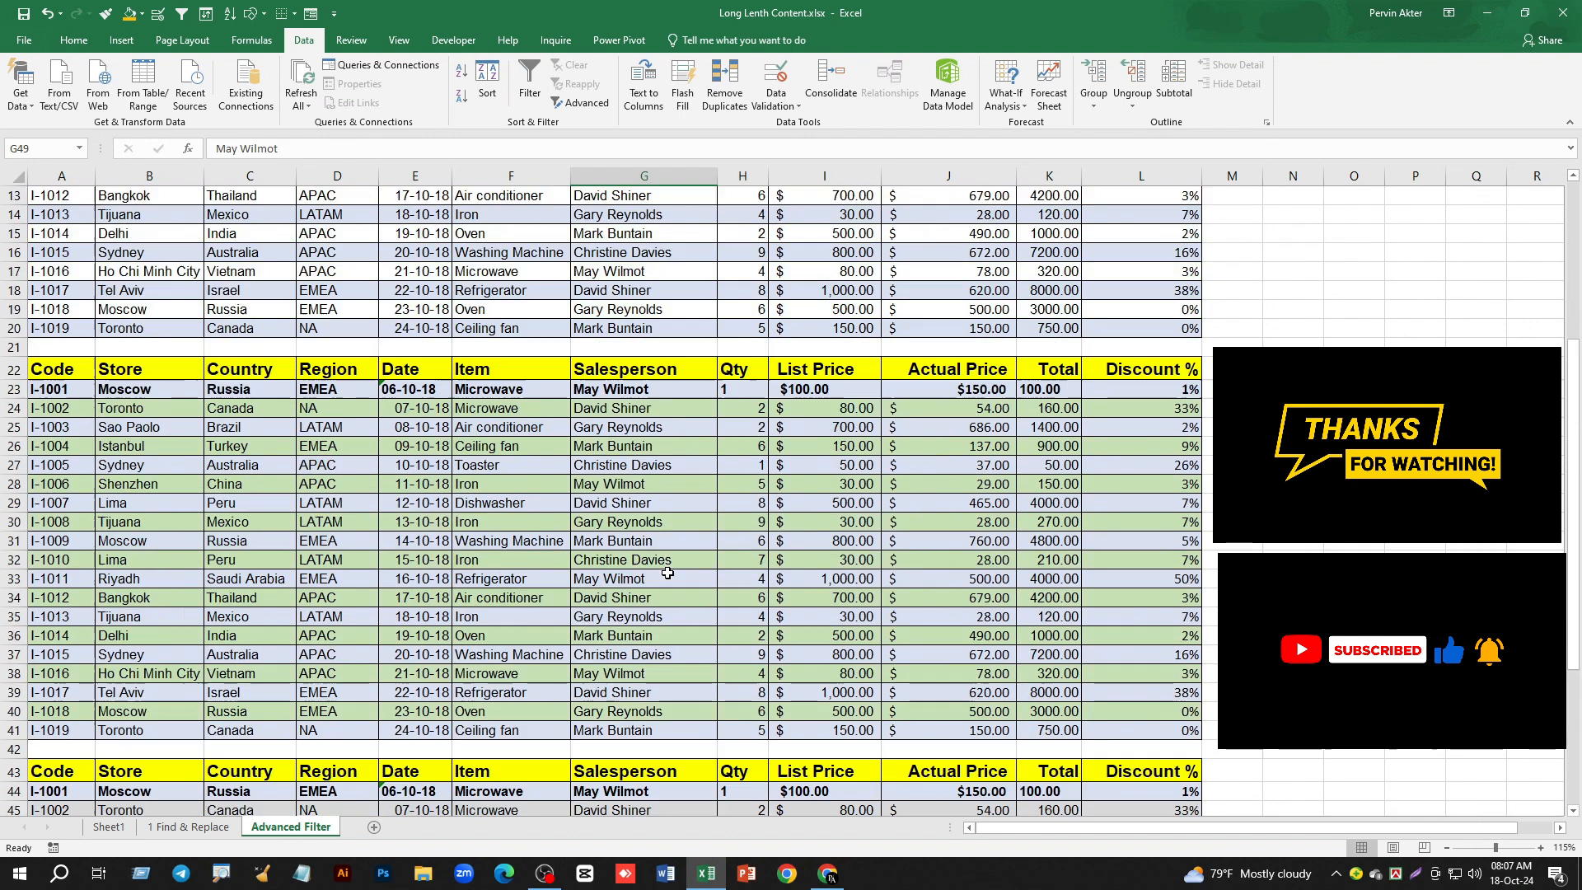
scroll(590, 551, "up", 3)
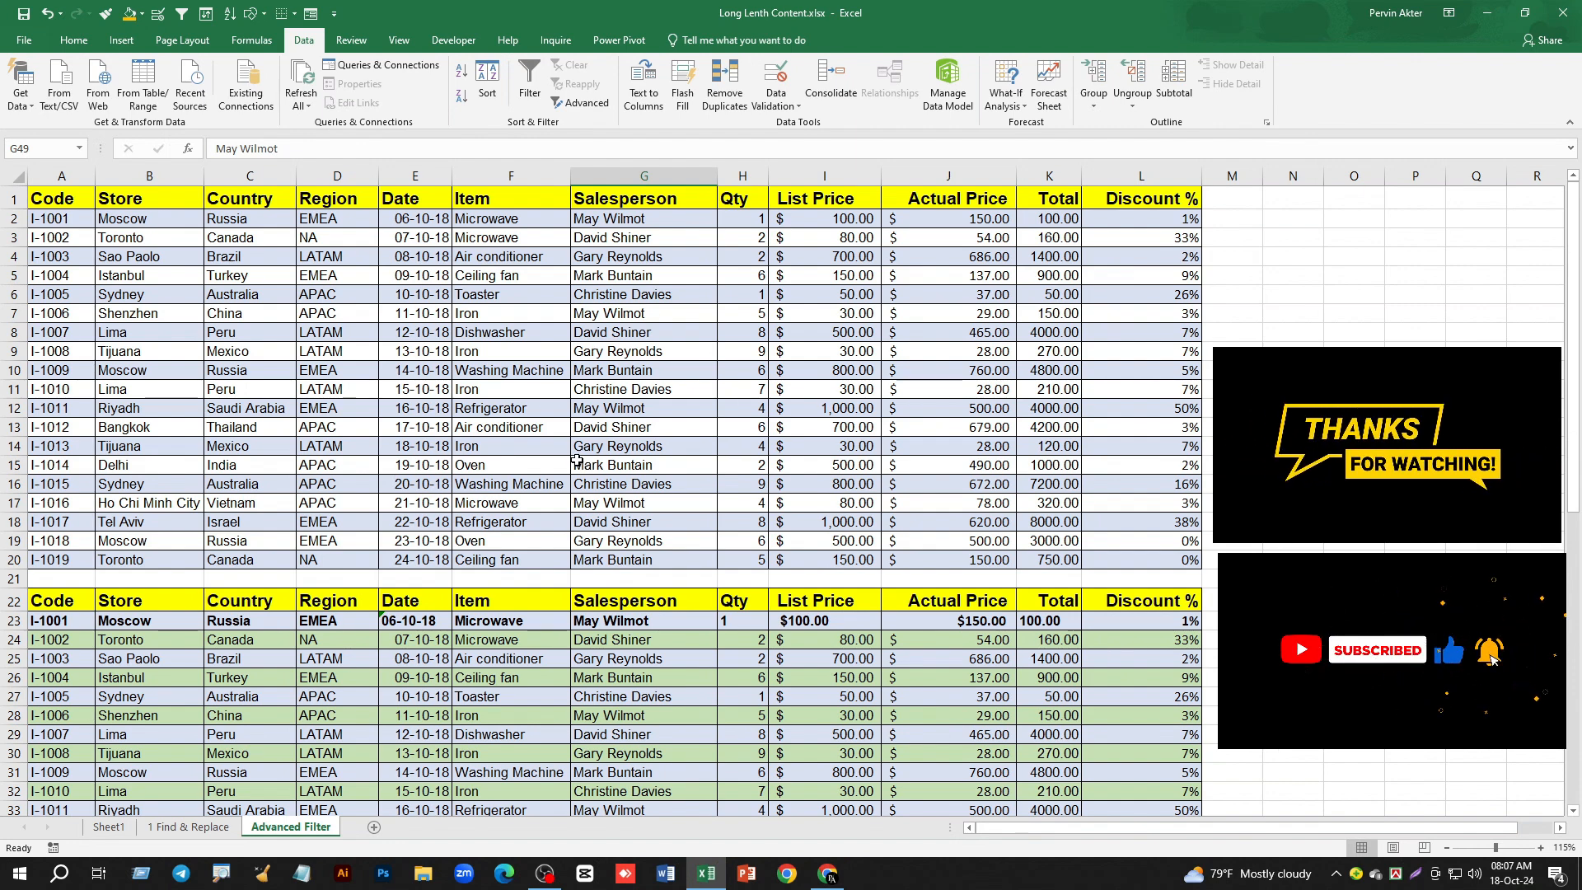
- Convert the first data range, A1:L20, into an Excel table with headers
left_click(492, 292)
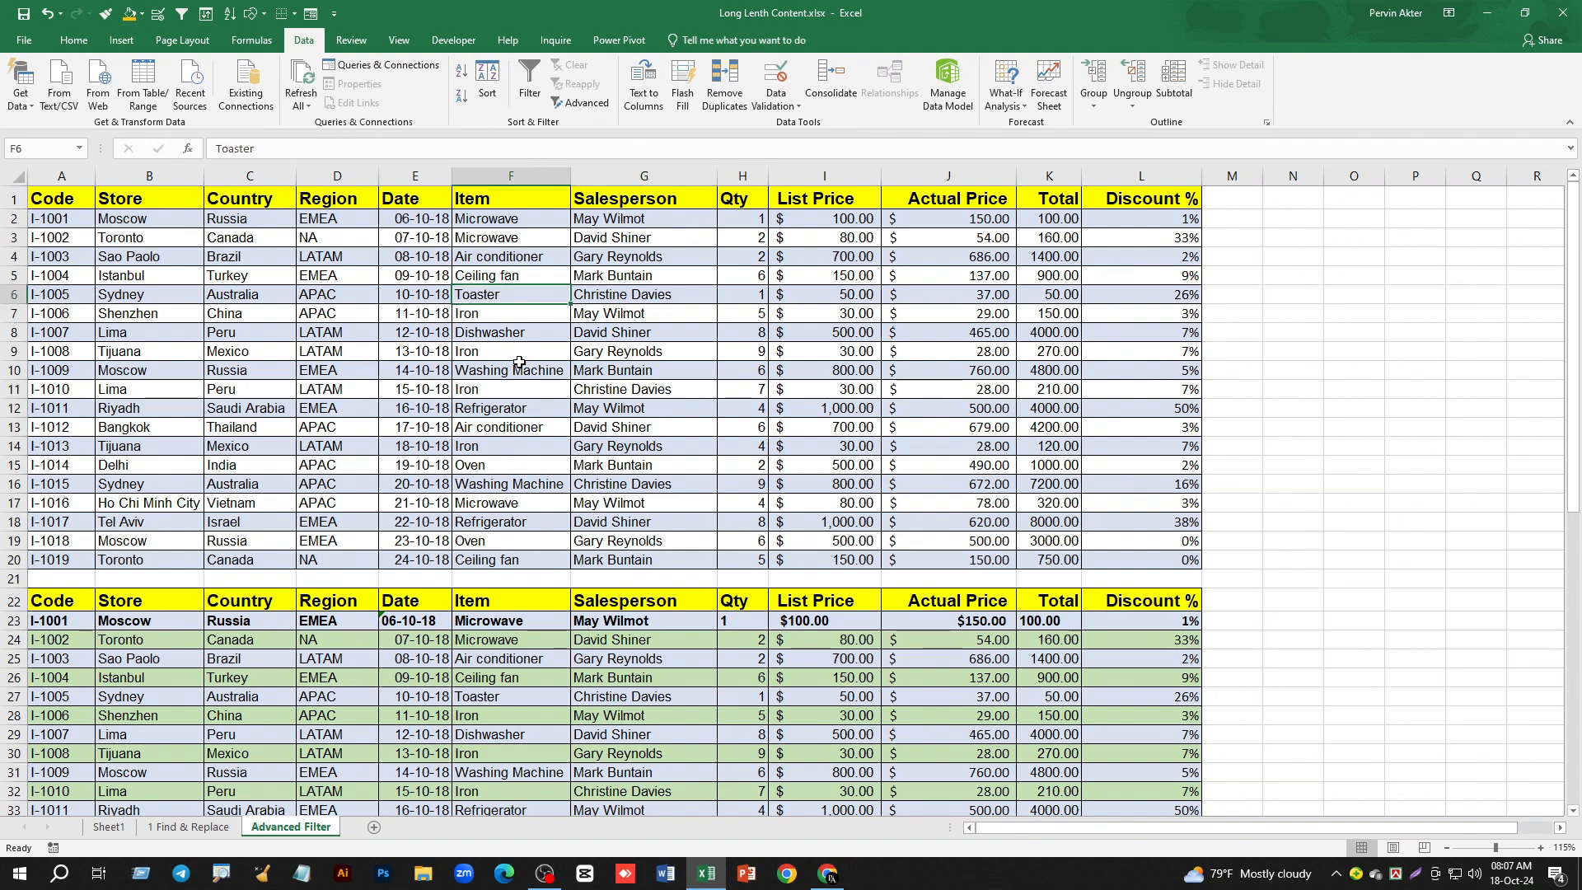
key("ctrl+a")
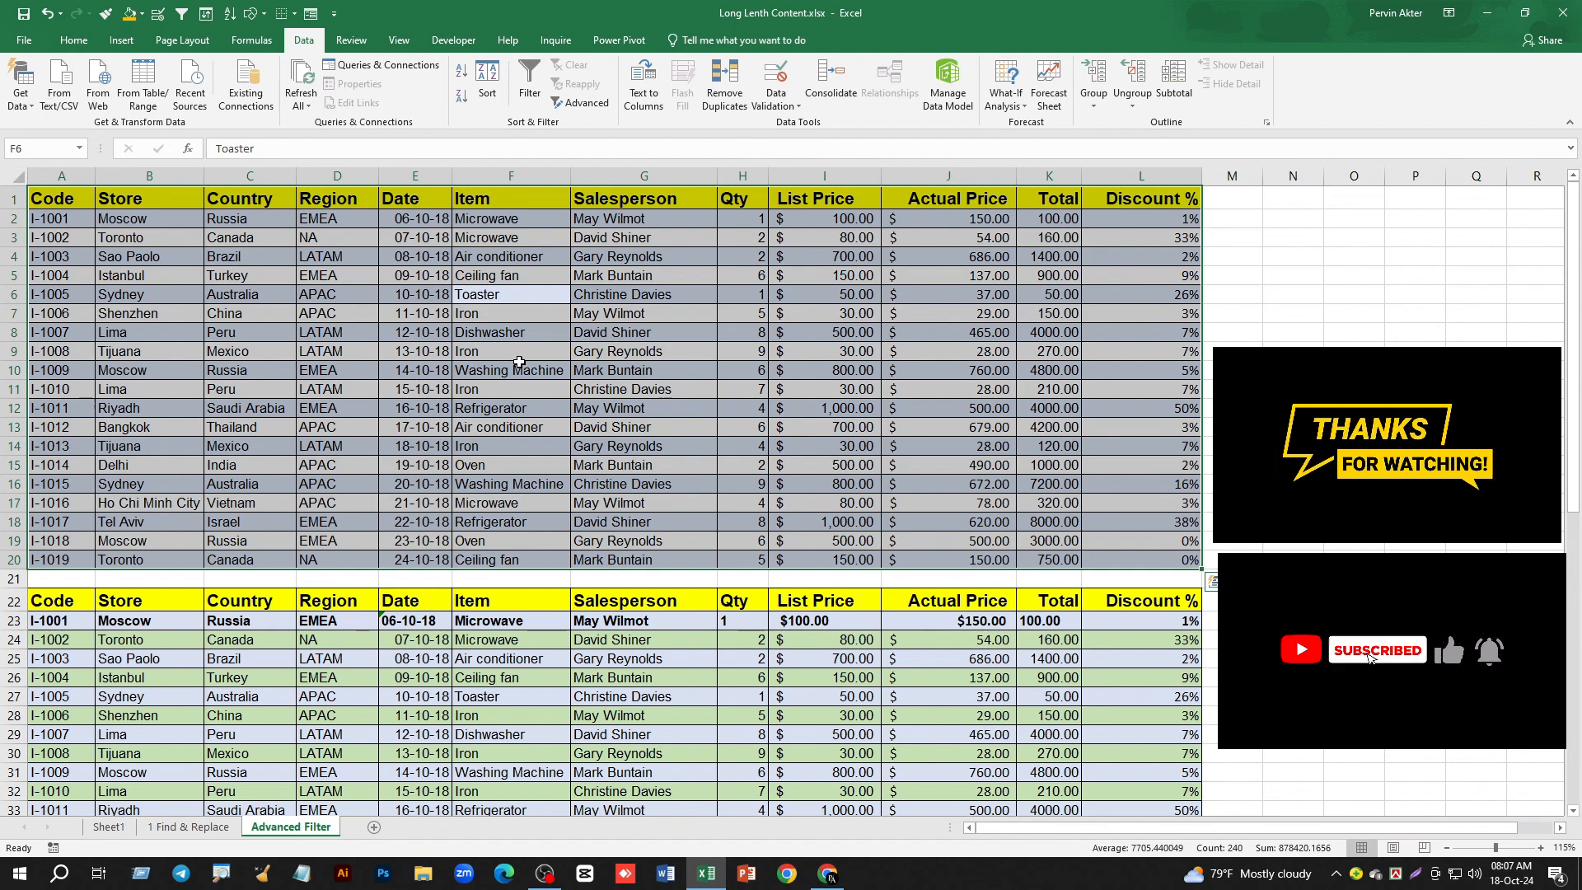
key("ctrl+t")
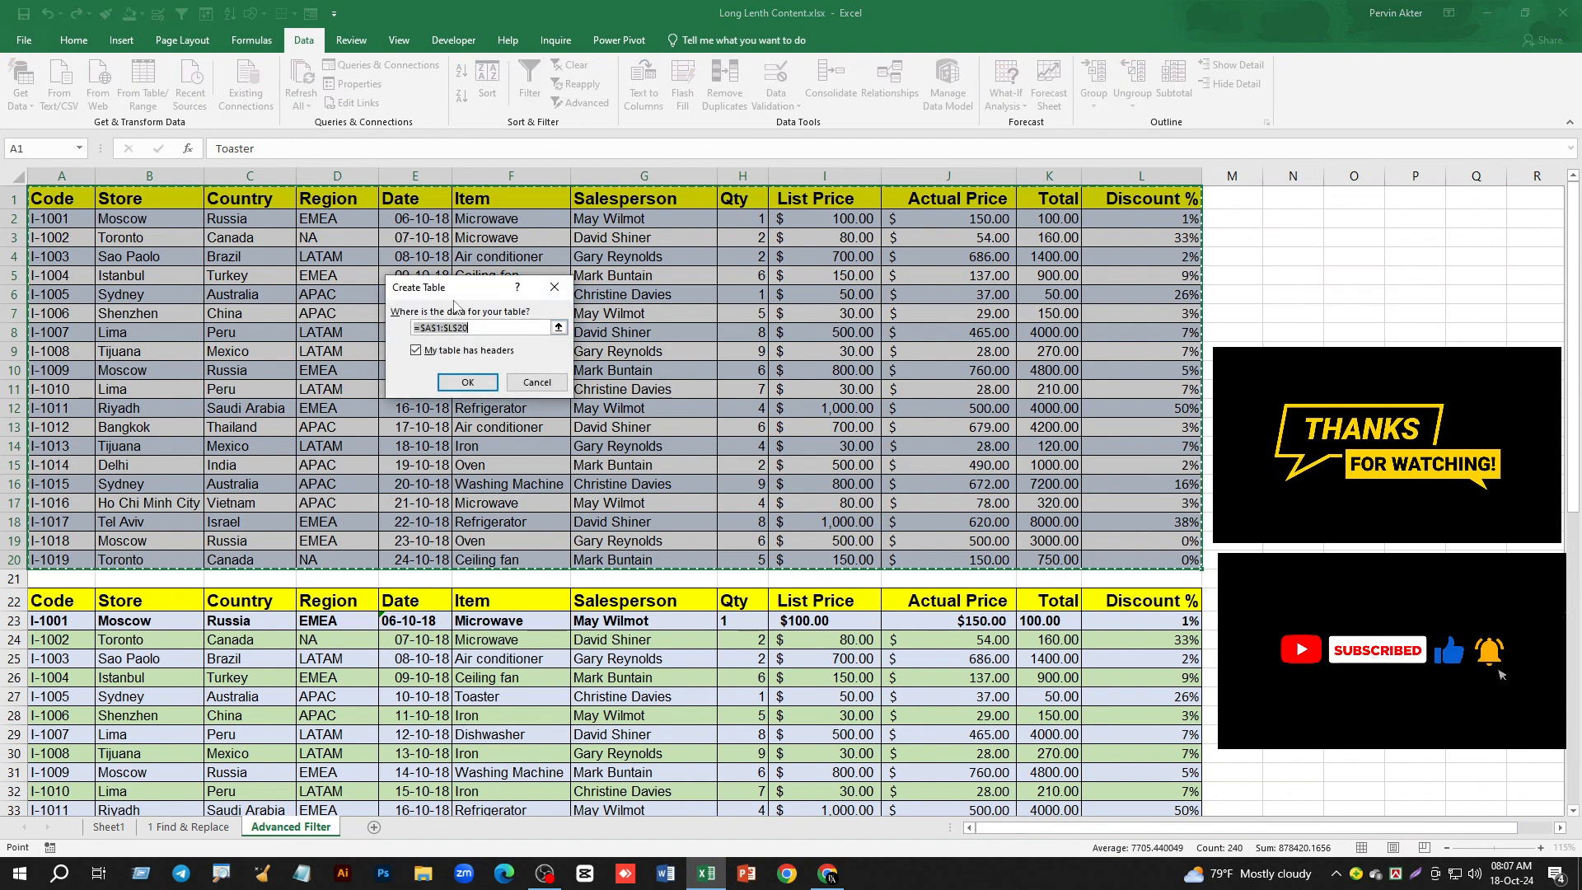
left_click_drag(453, 288, 394, 291)
left_click(415, 386)
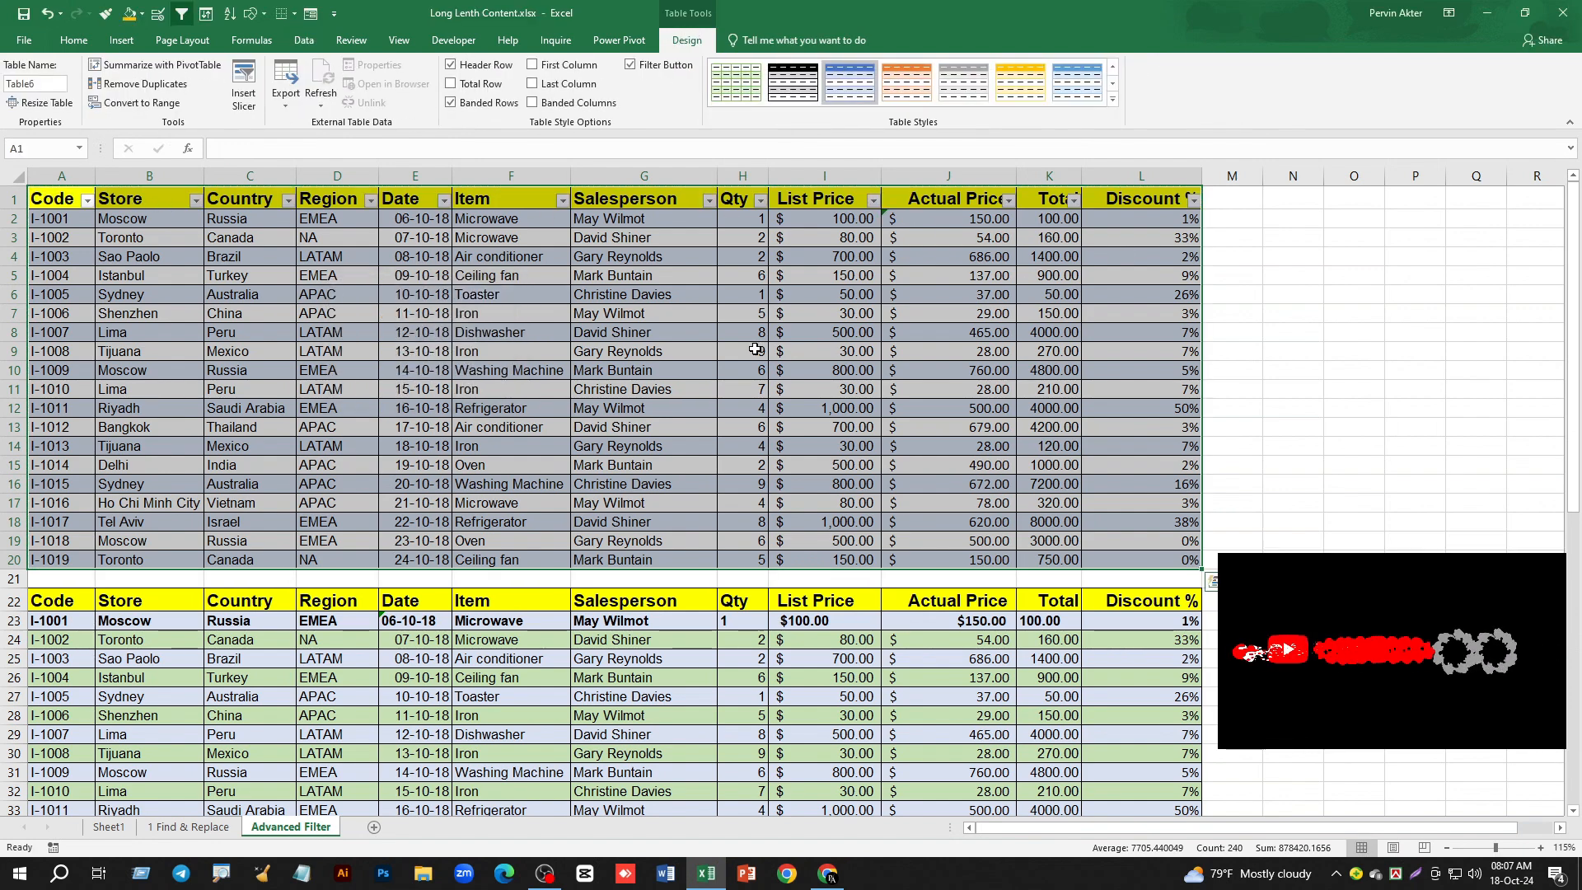
- Convert the second data range, A22:L41, into an Excel table with headers
scroll(541, 546, "down", 4)
left_click(542, 547)
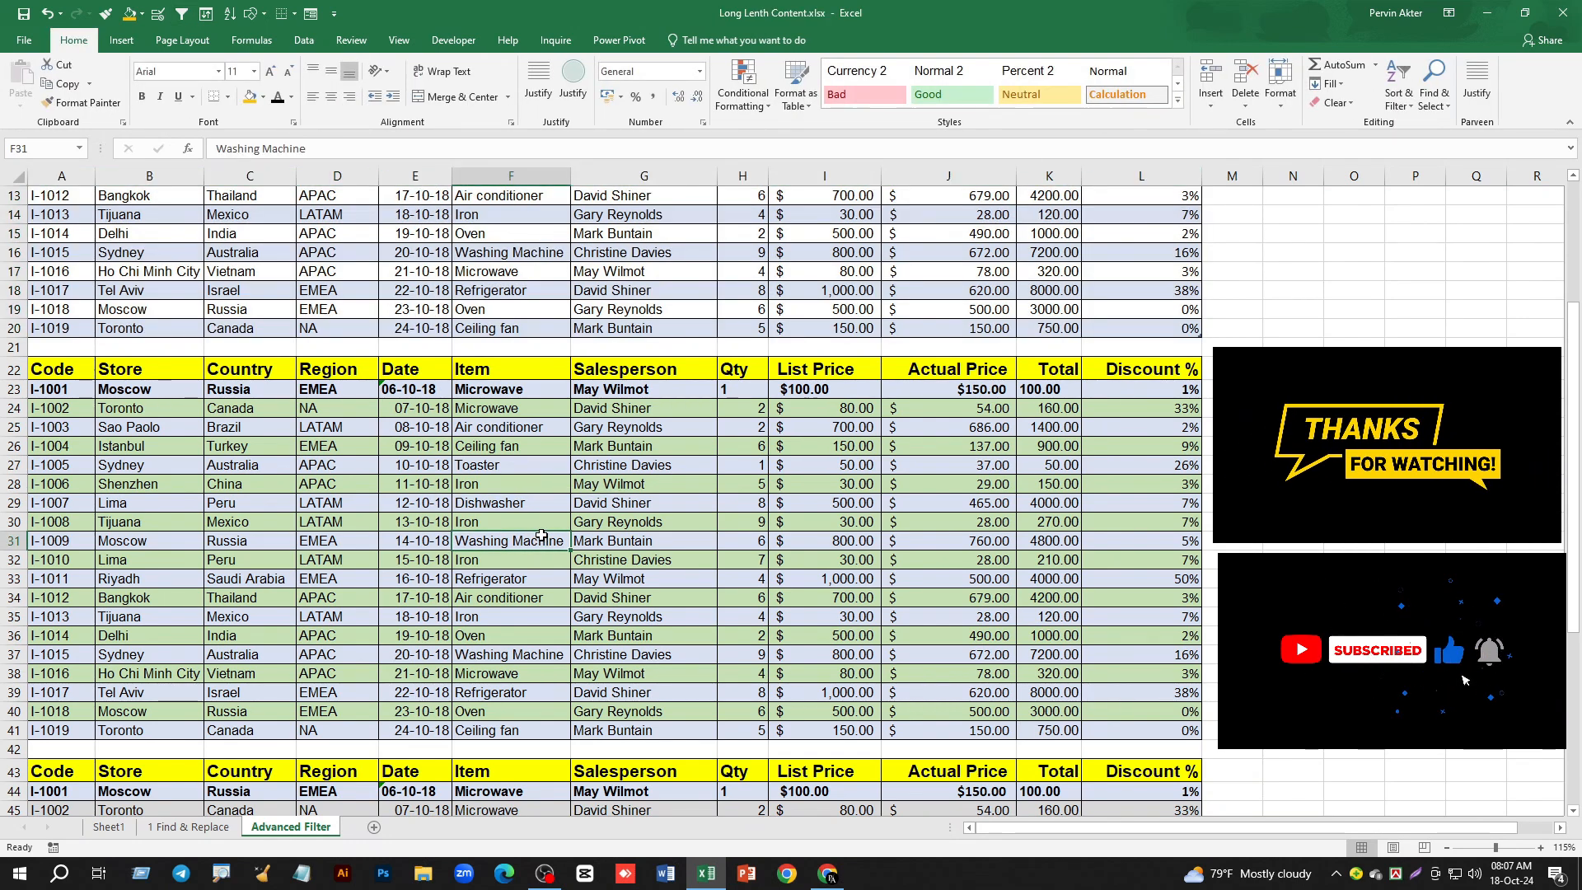
key("ctrl+a")
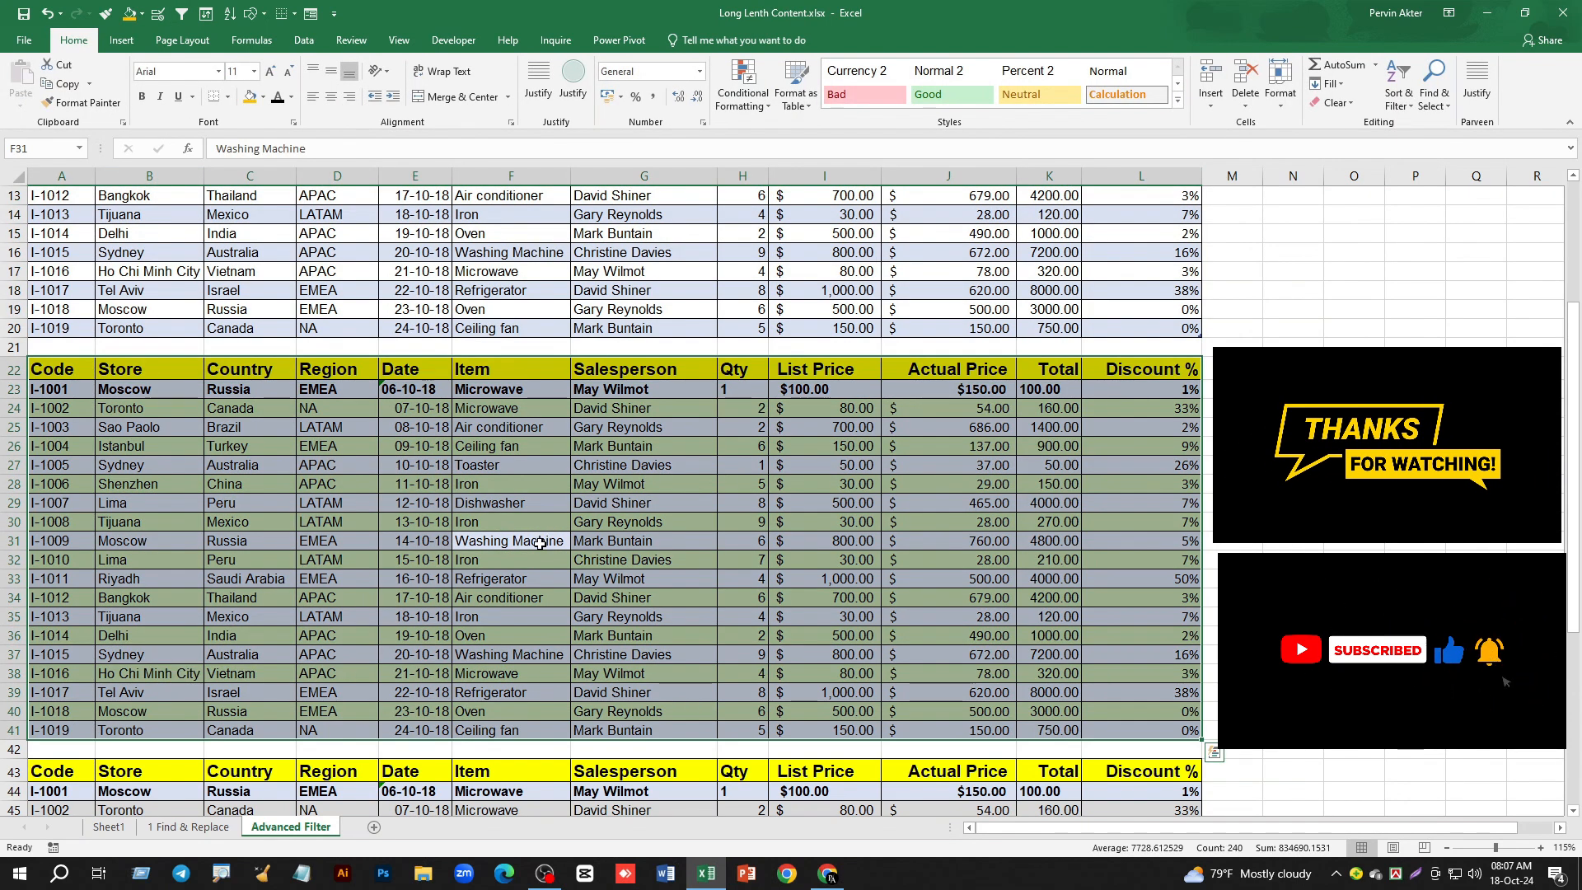
key("ctrl+t")
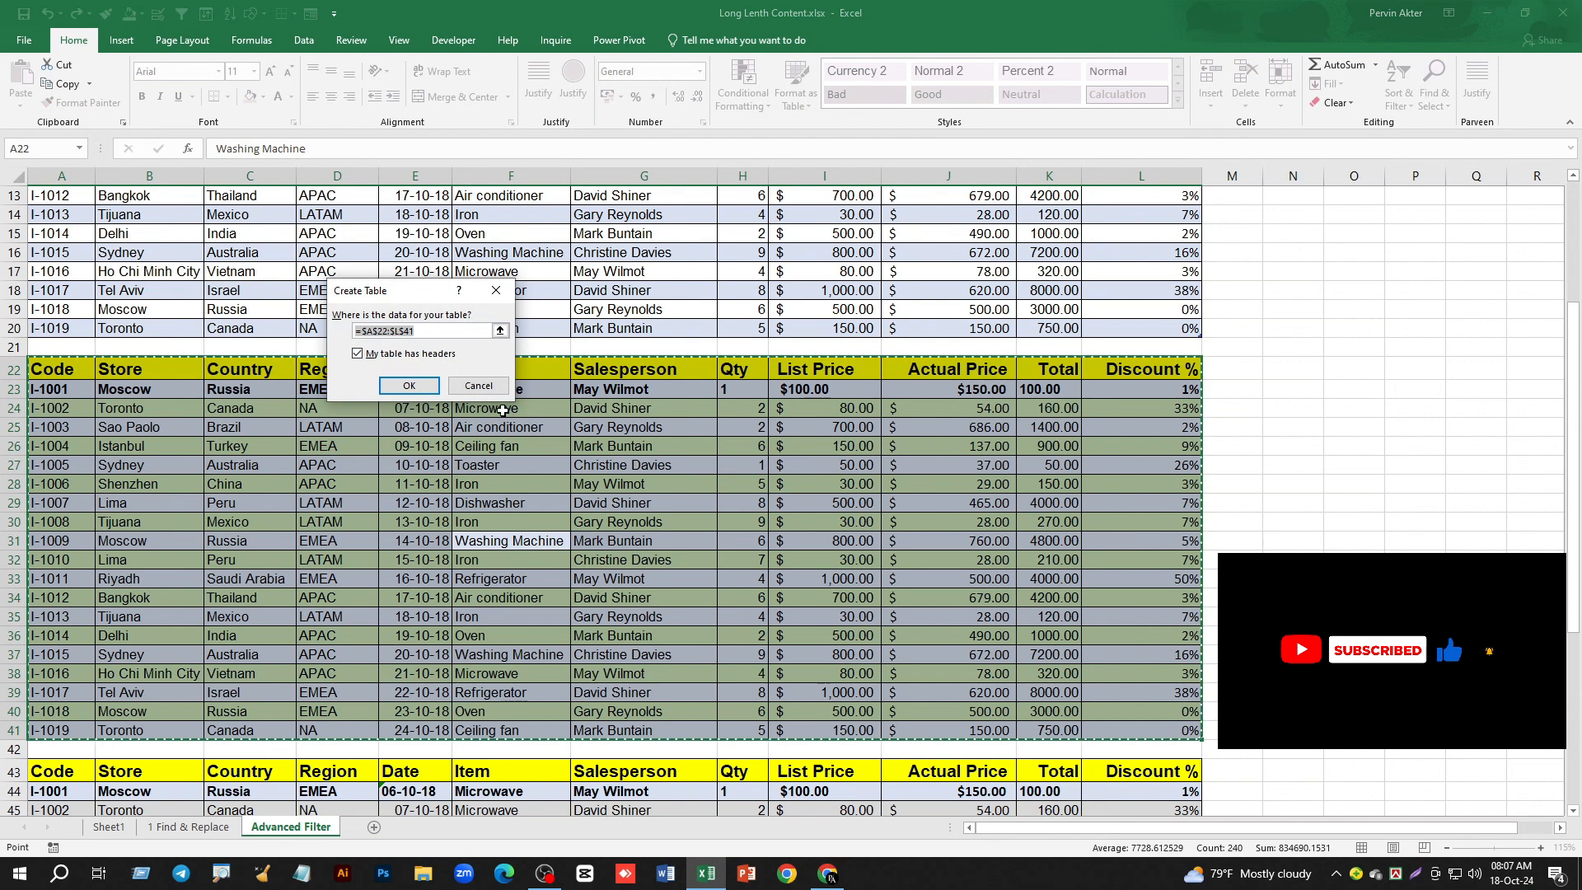
left_click_drag(424, 303, 423, 448)
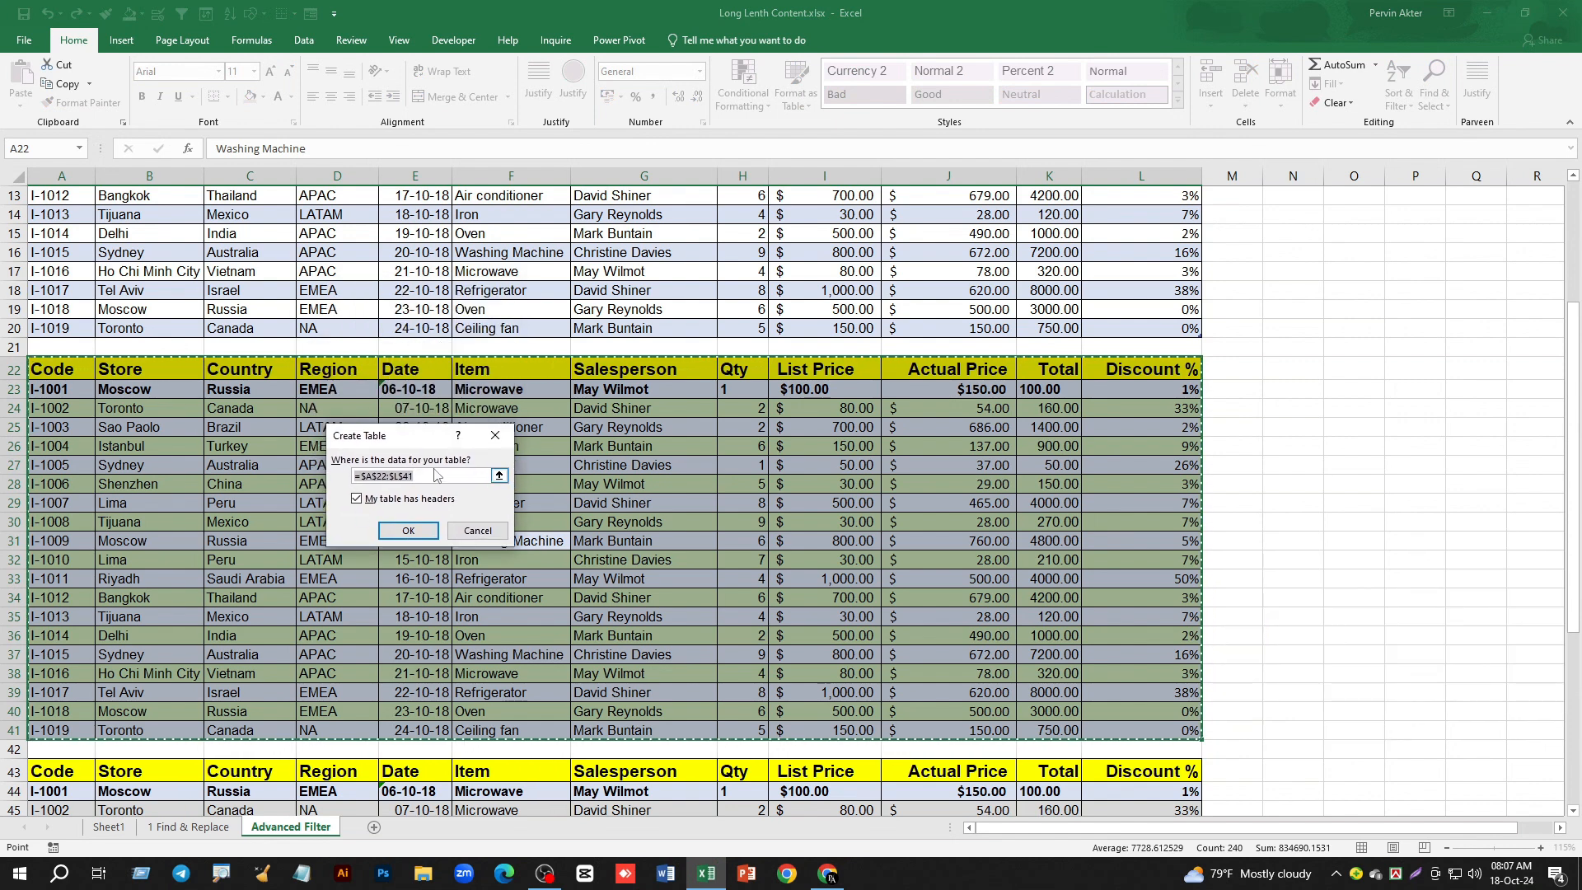
left_click(408, 532)
scroll(540, 293, "up", 4)
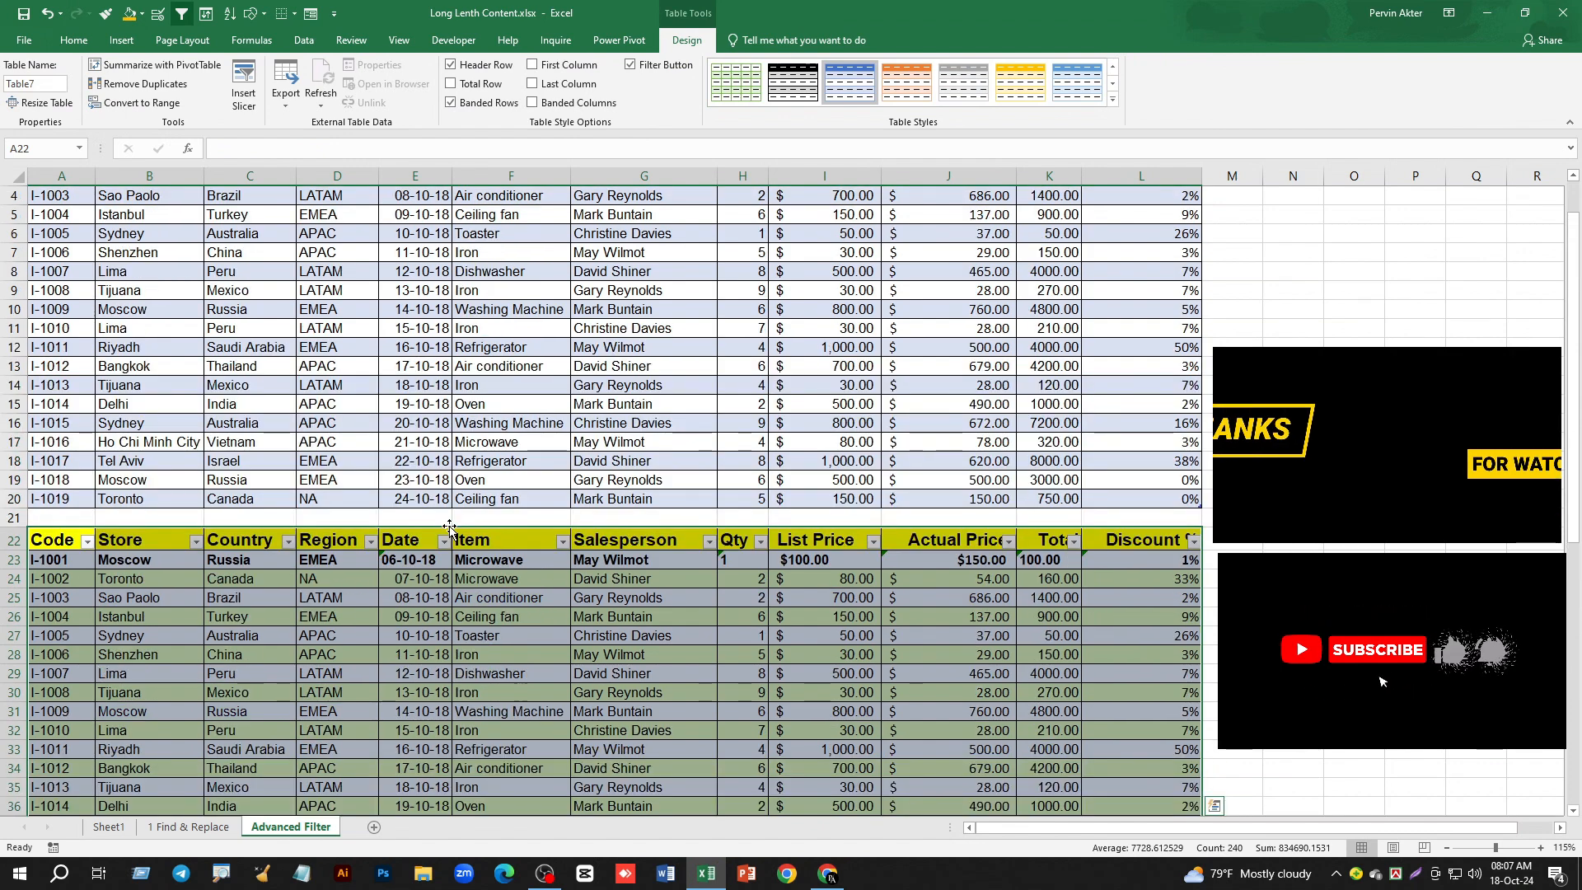
- Convert the third data range, A43:L62, into an Excel table with headers
scroll(522, 429, "down", 2)
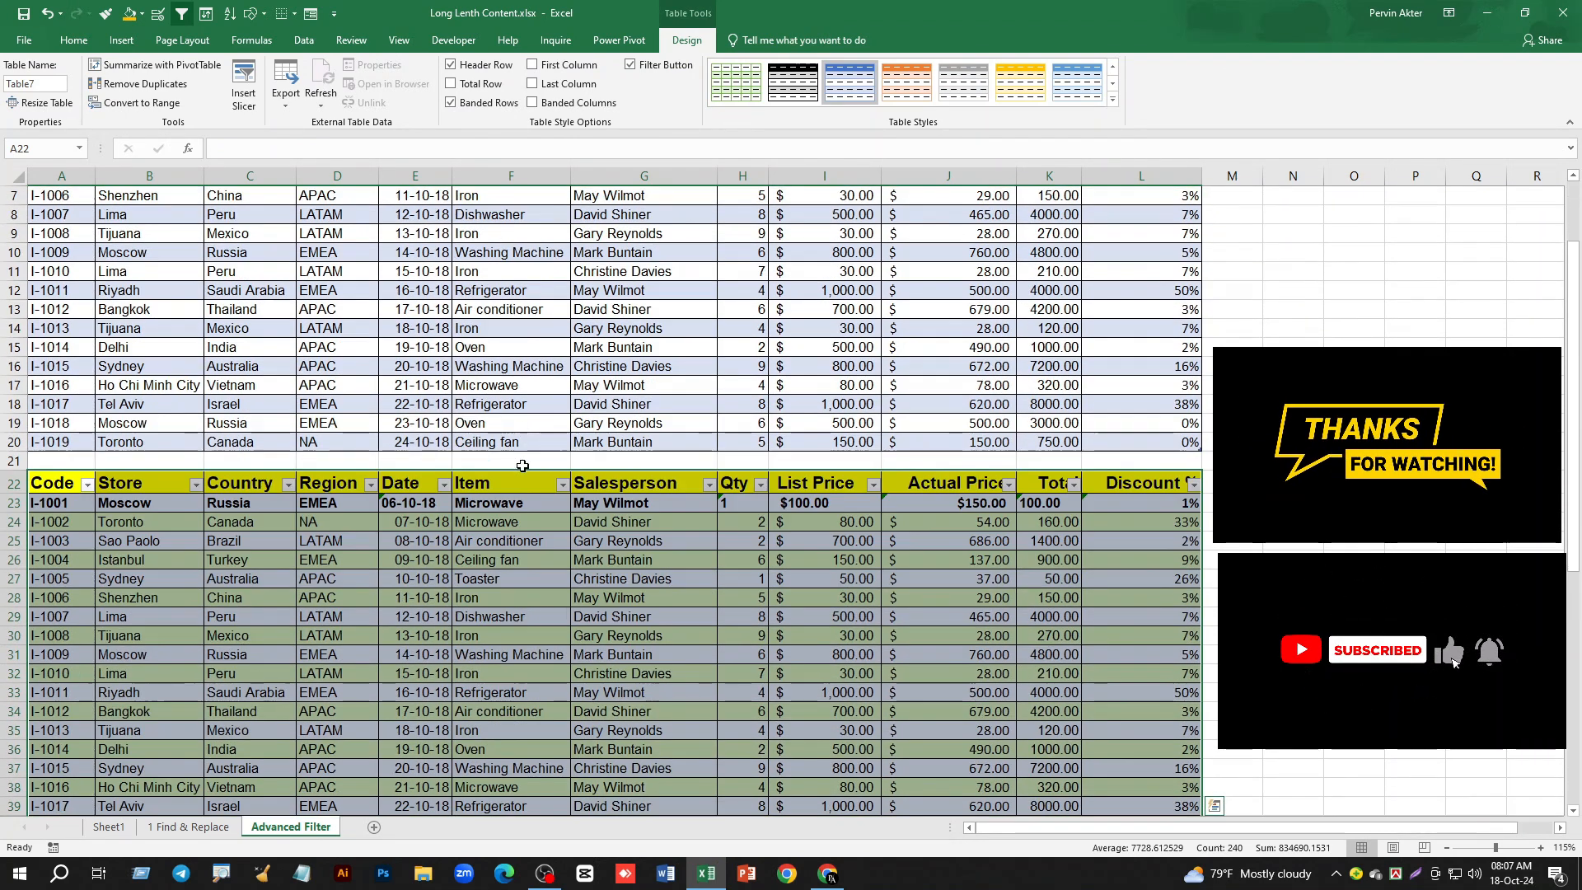
scroll(368, 536, "down", 2)
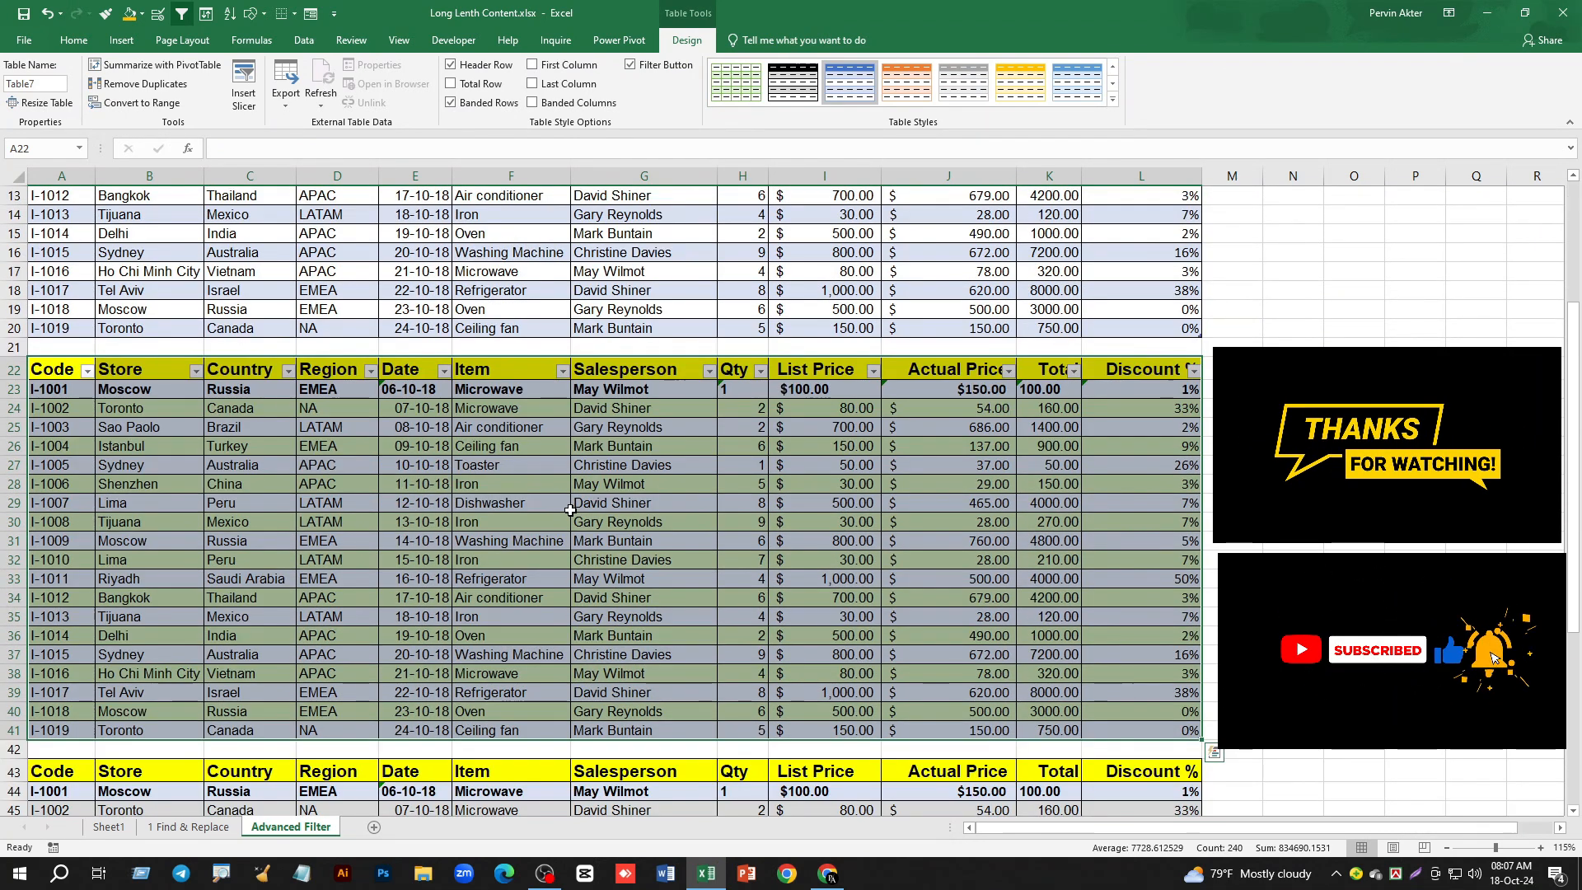
scroll(563, 487, "down", 8)
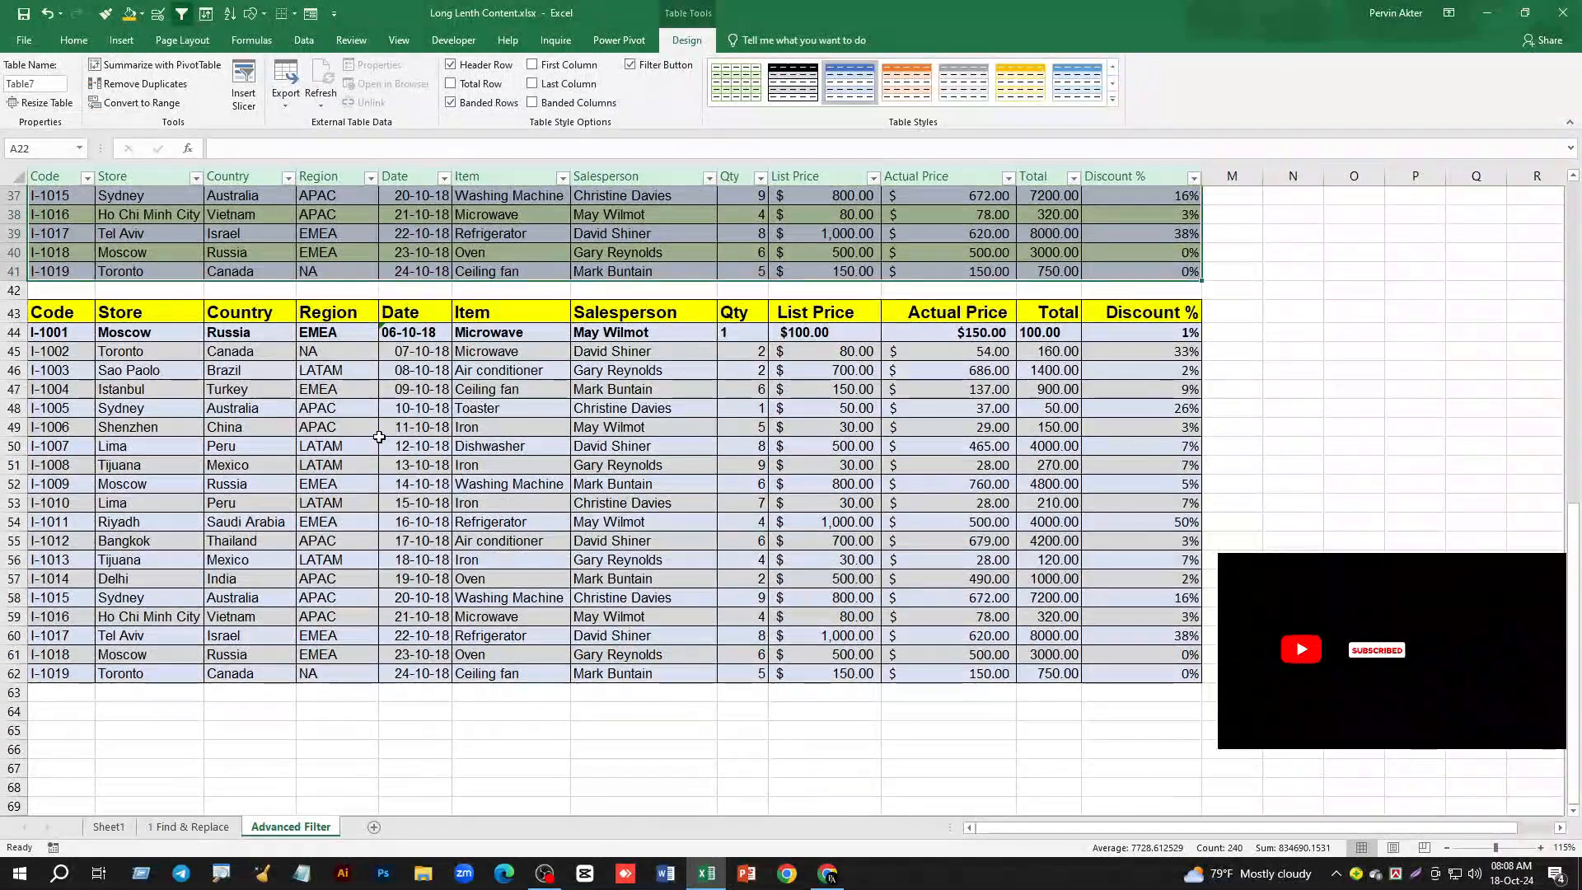
left_click(377, 439)
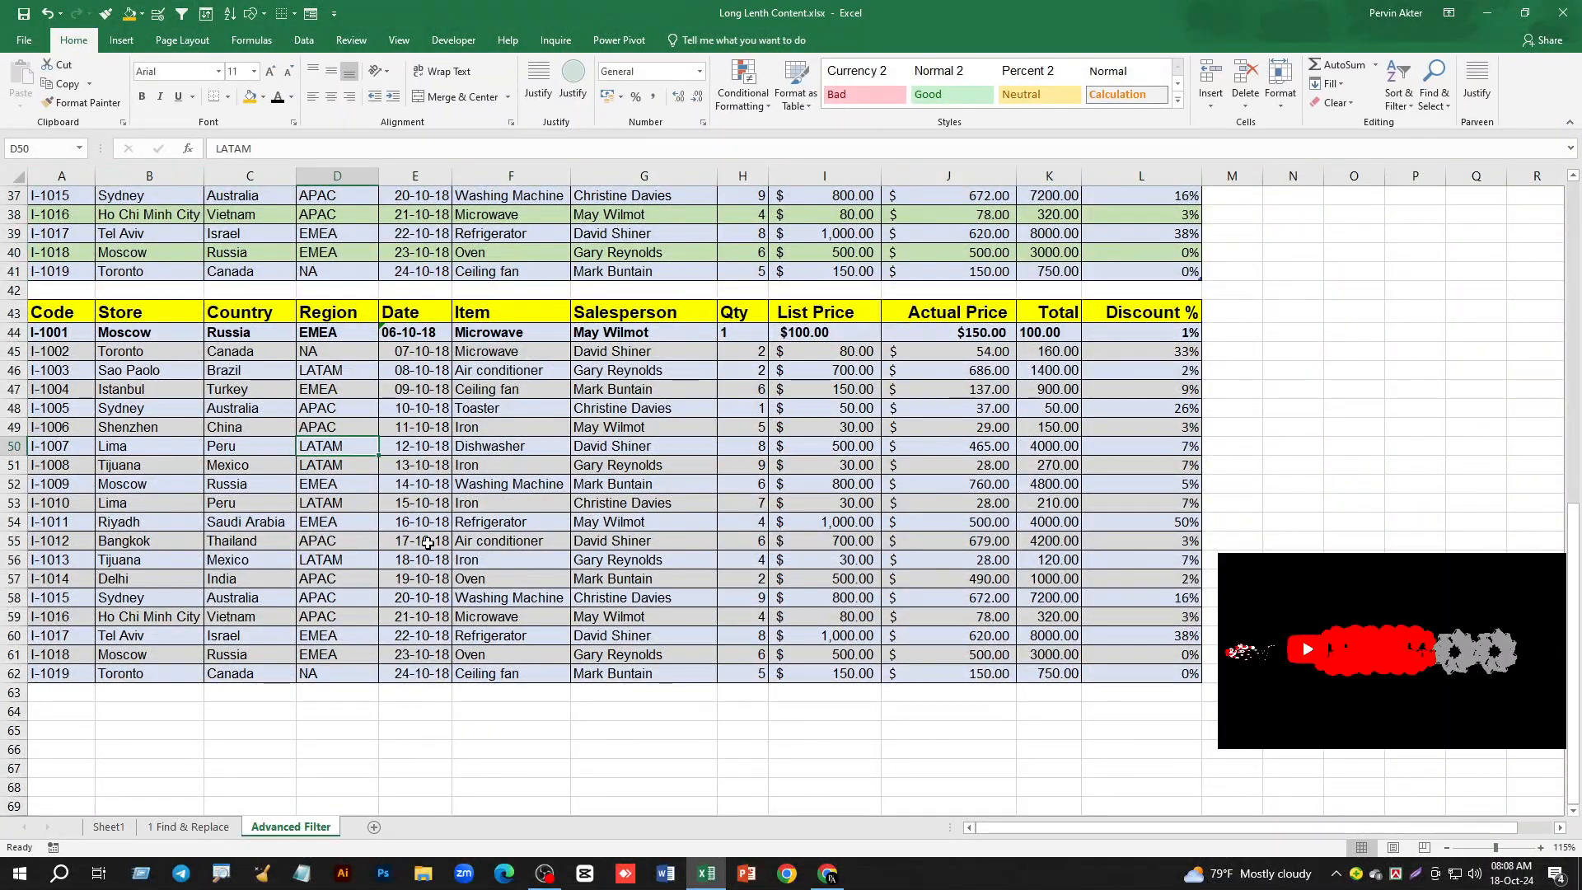
key("ctrl+a")
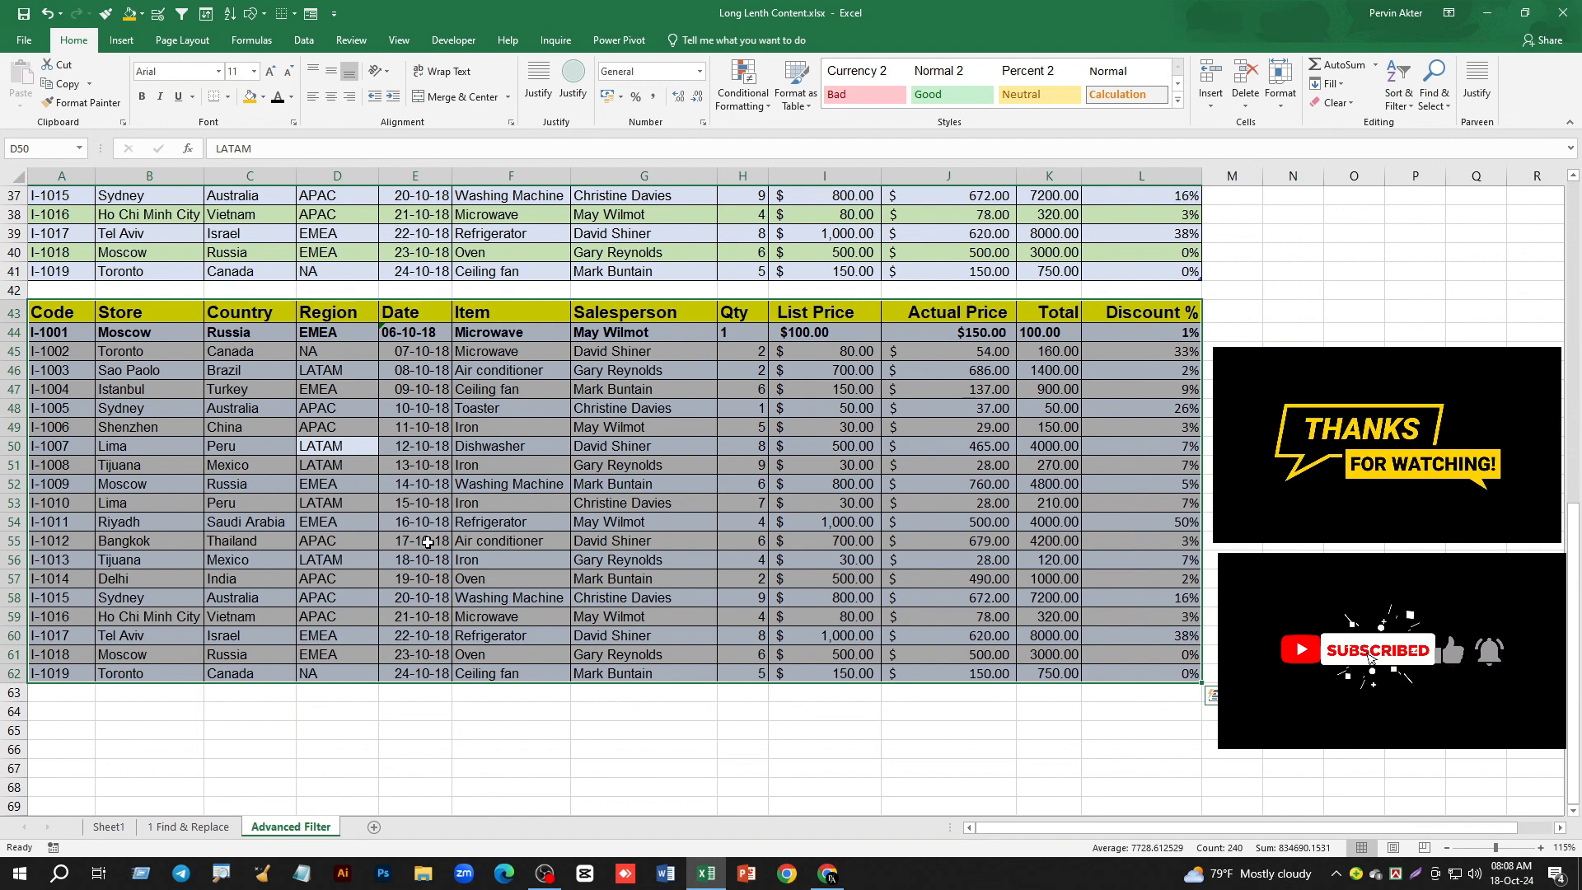
key("ctrl+t")
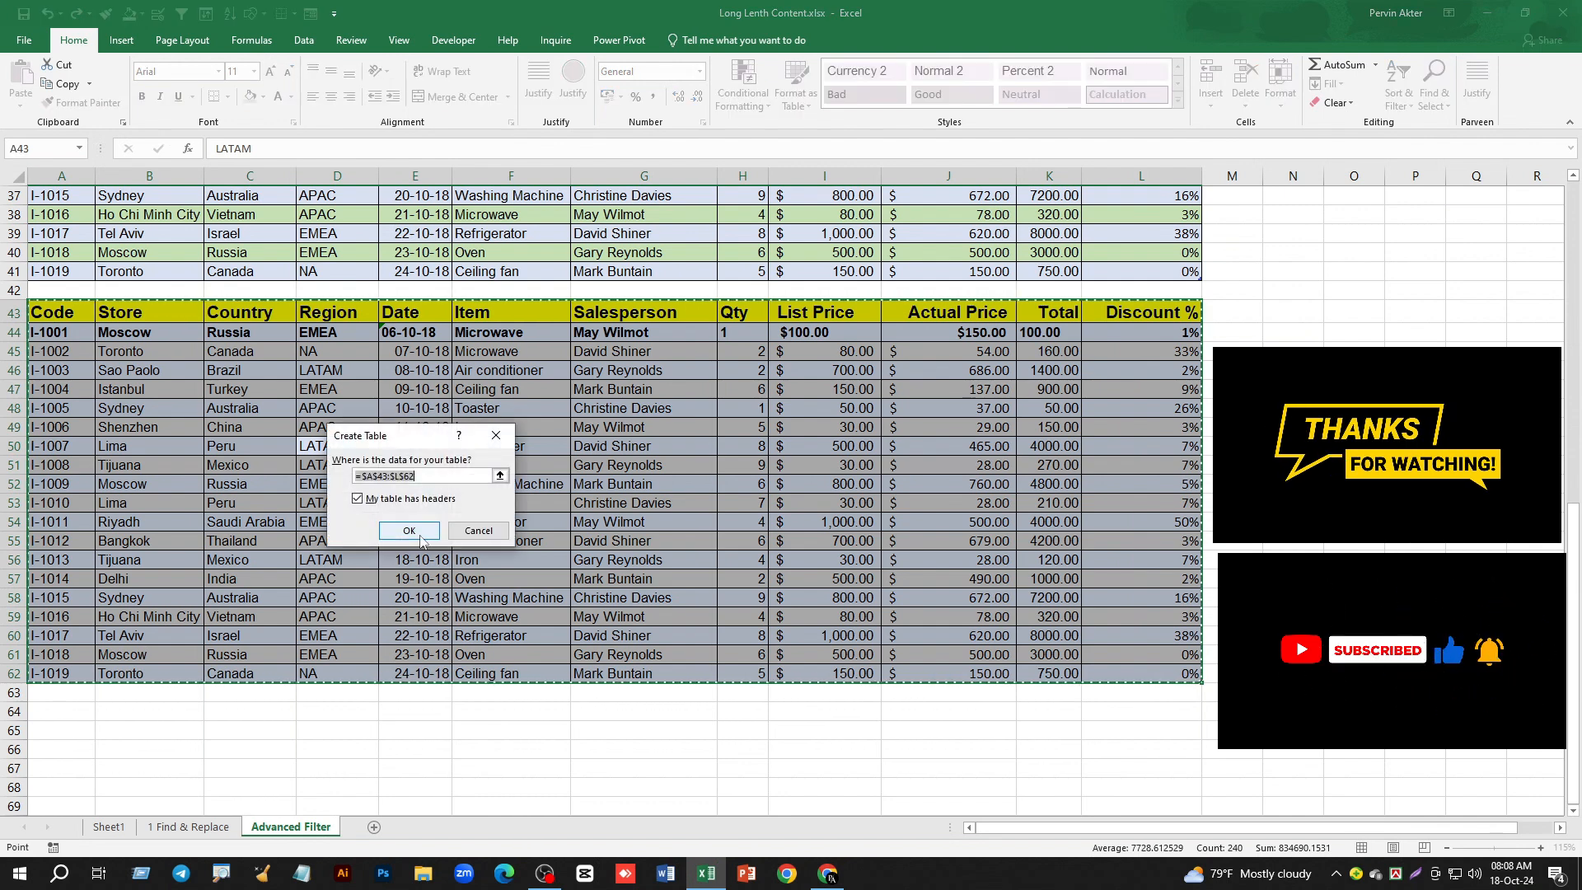
left_click(409, 530)
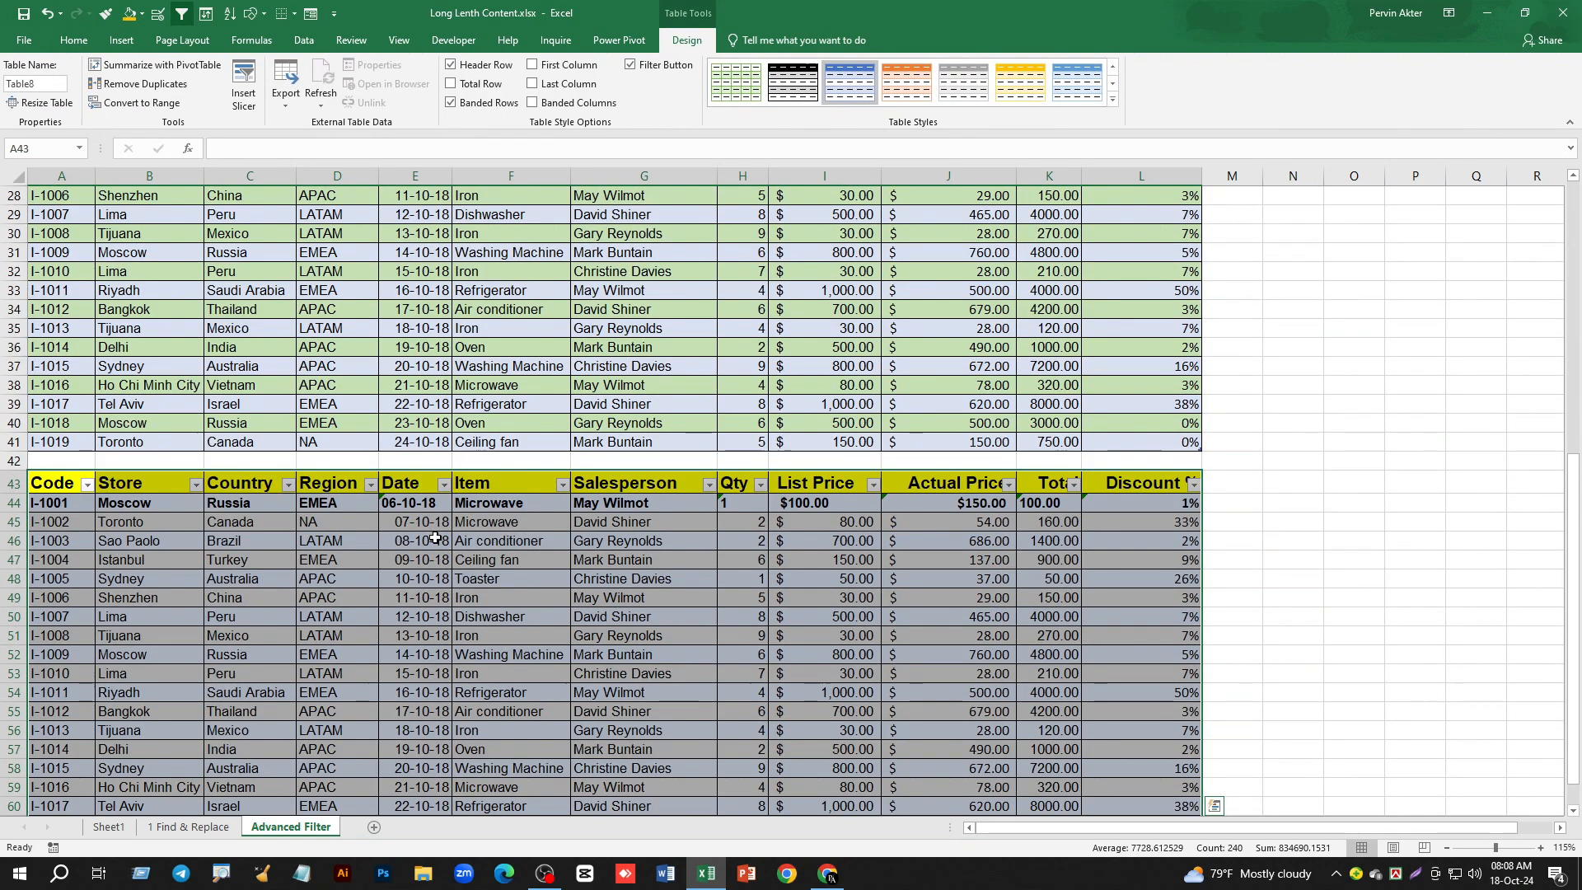
- Filter the Country column of the first table to show only Russia
scroll(435, 537, "down", 3)
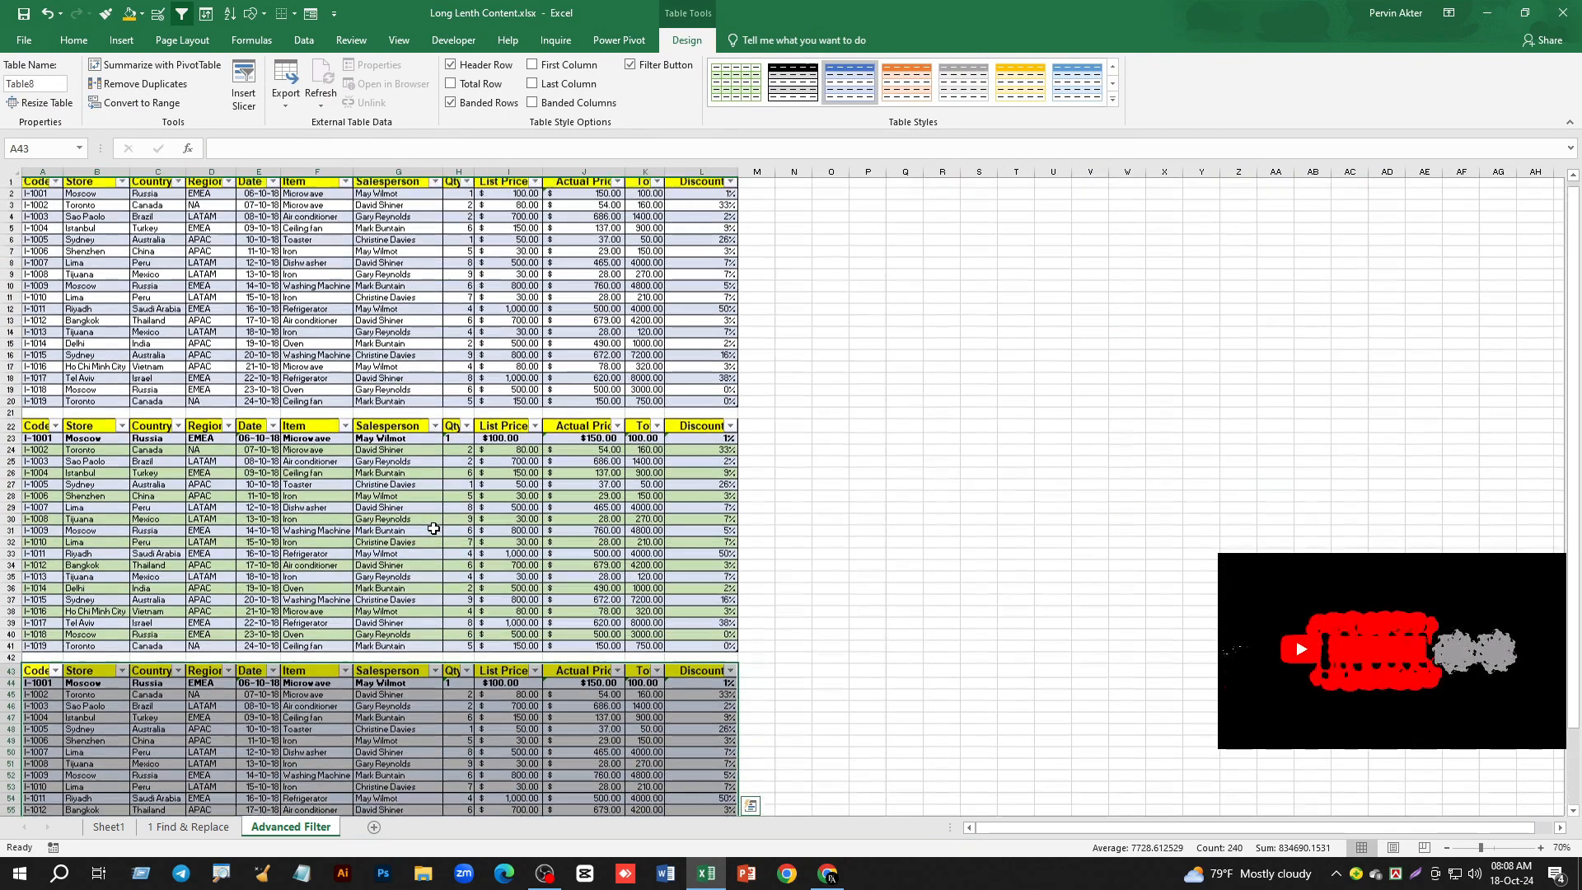
scroll(419, 487, "up", 1)
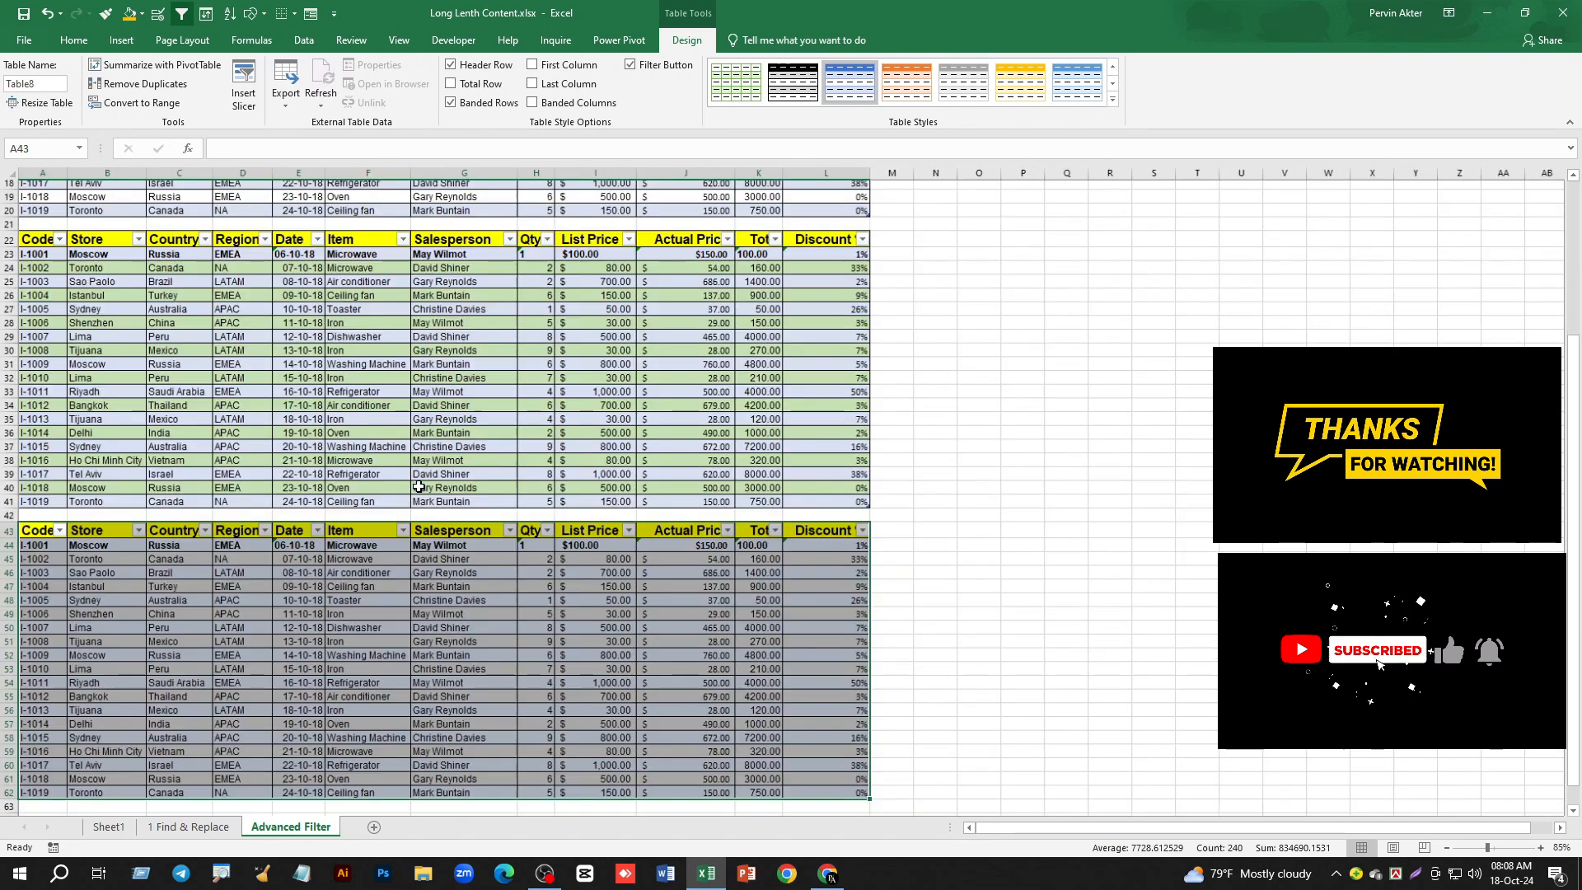
scroll(419, 487, "up", 3)
scroll(425, 478, "up", 10)
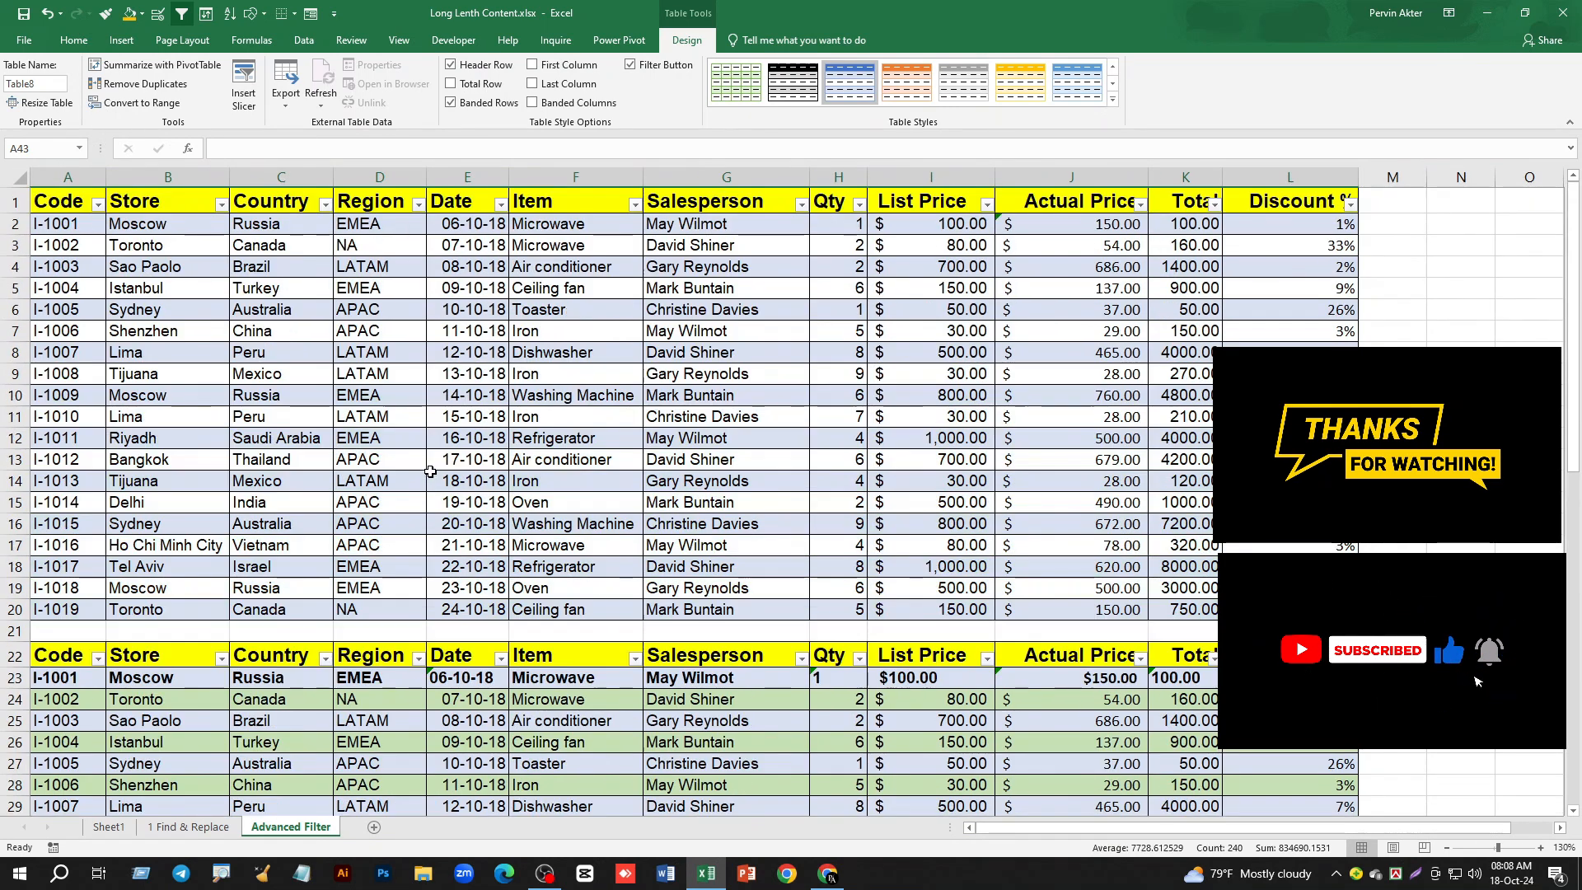
left_click(371, 333)
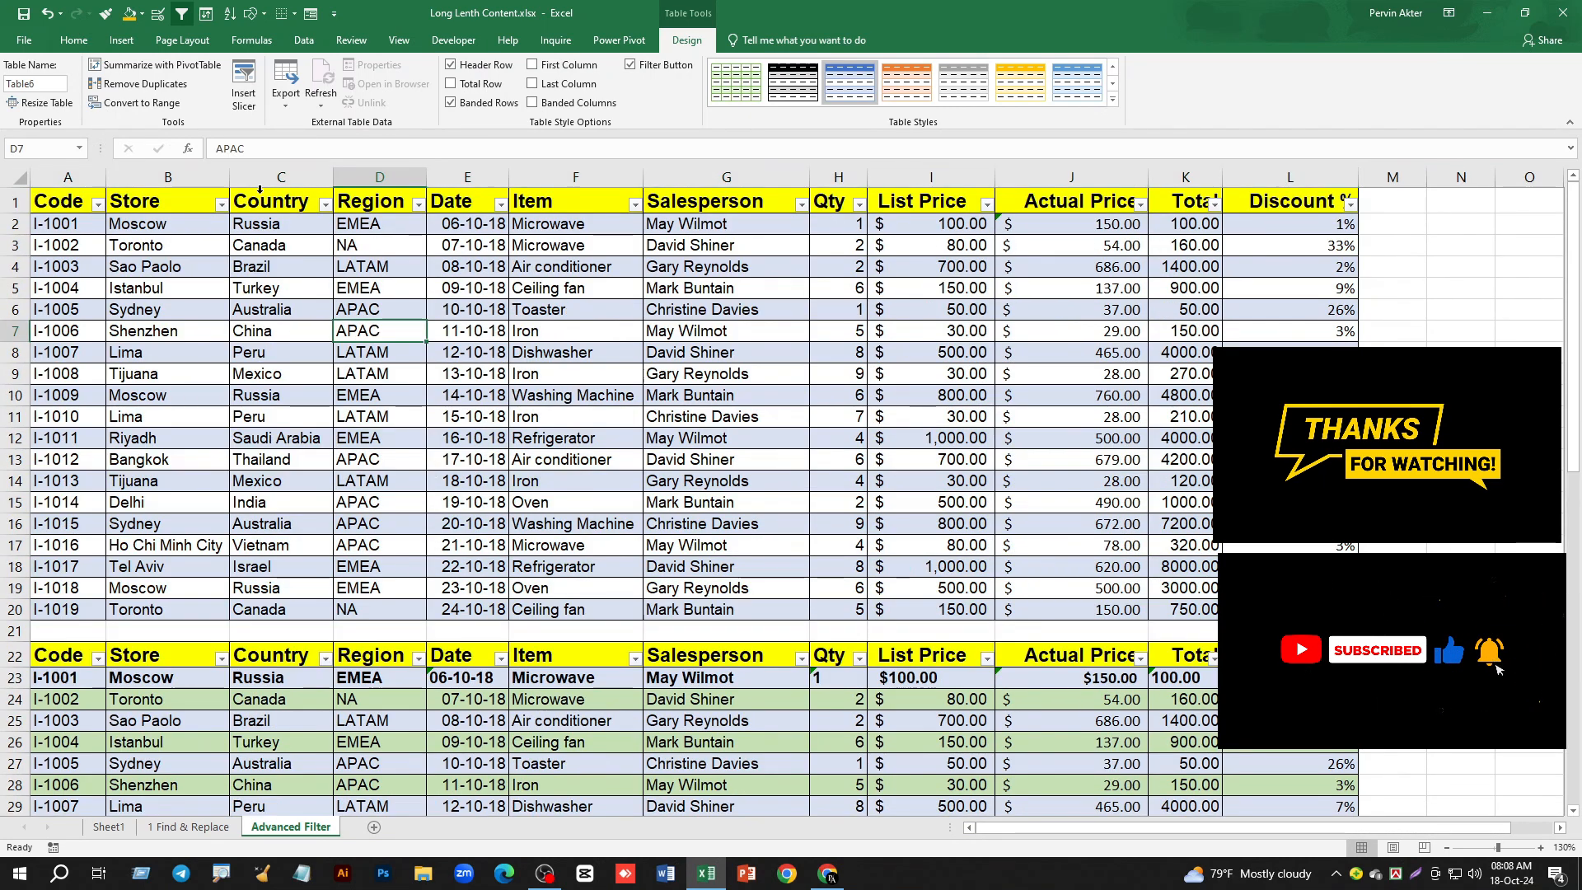
left_click(325, 204)
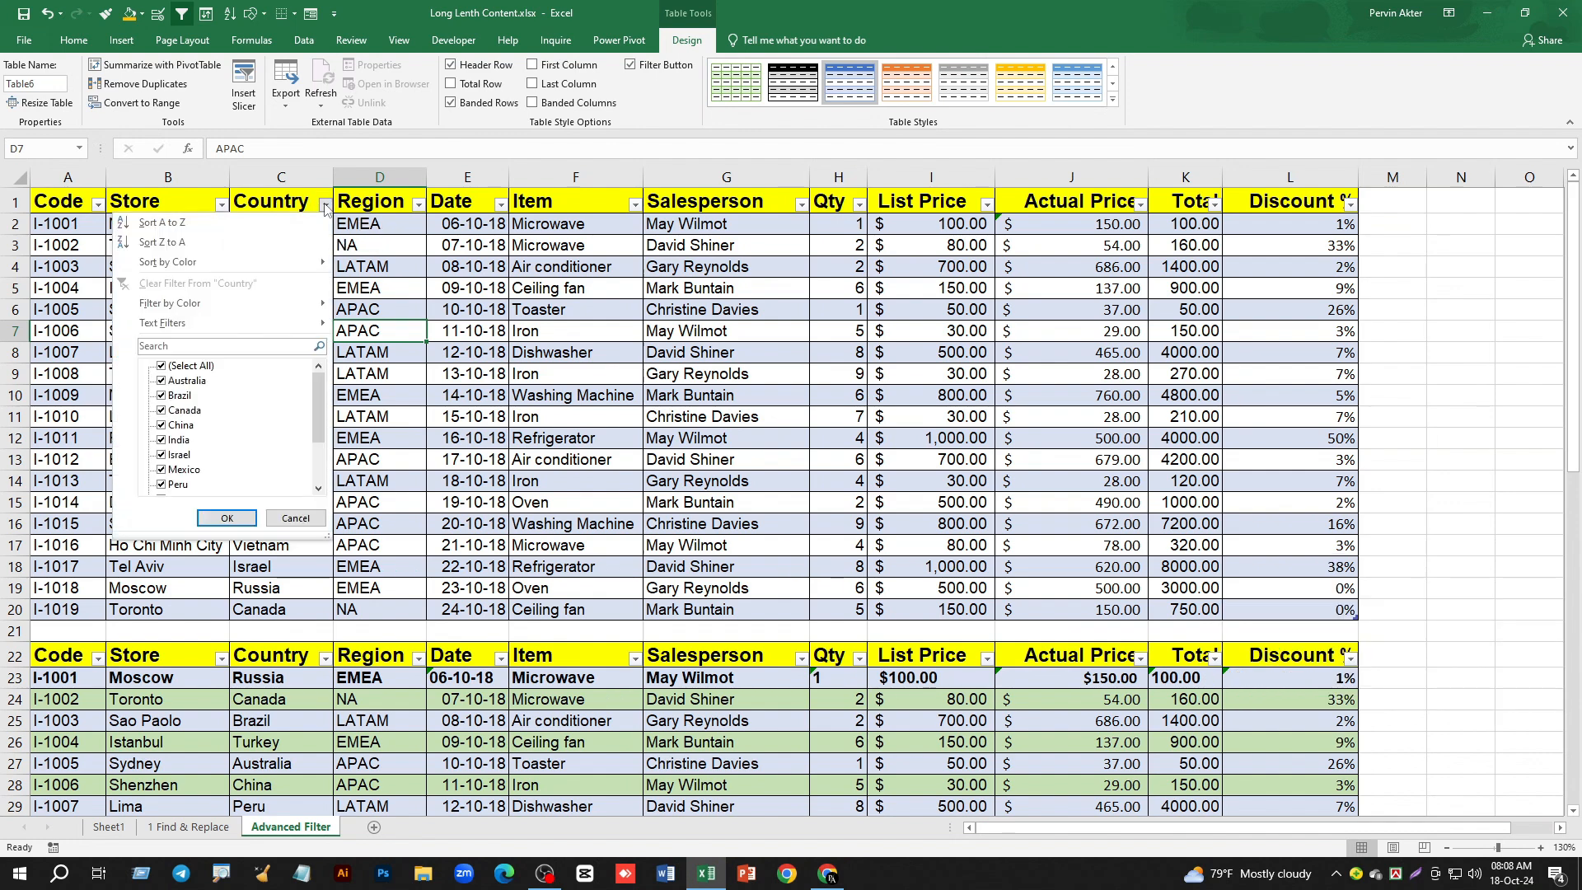
left_click(162, 366)
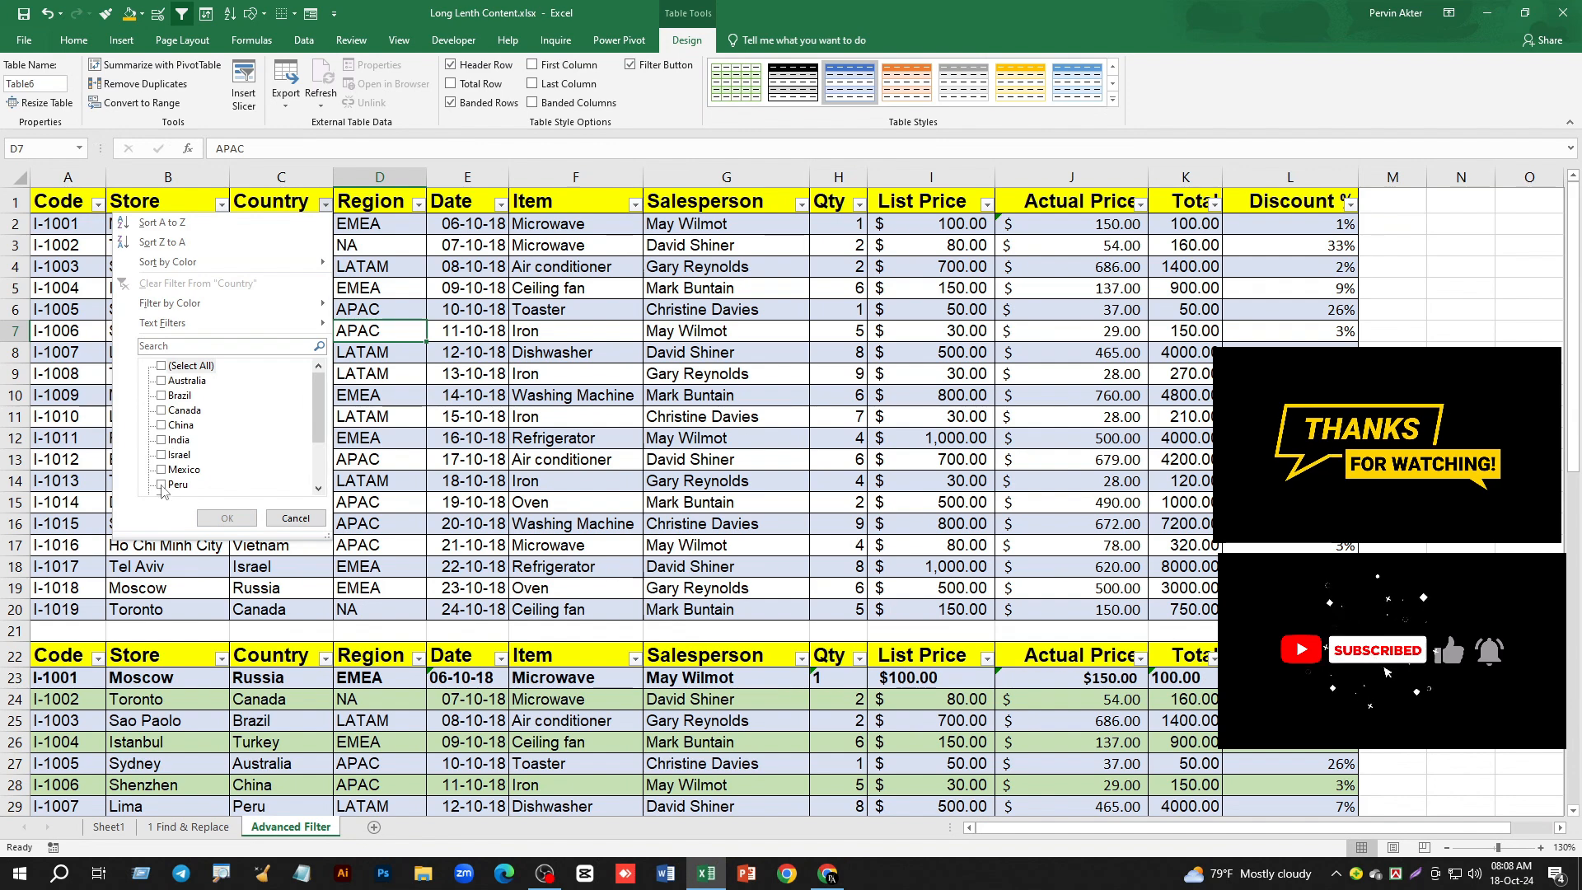
scroll(202, 445, "down", 1)
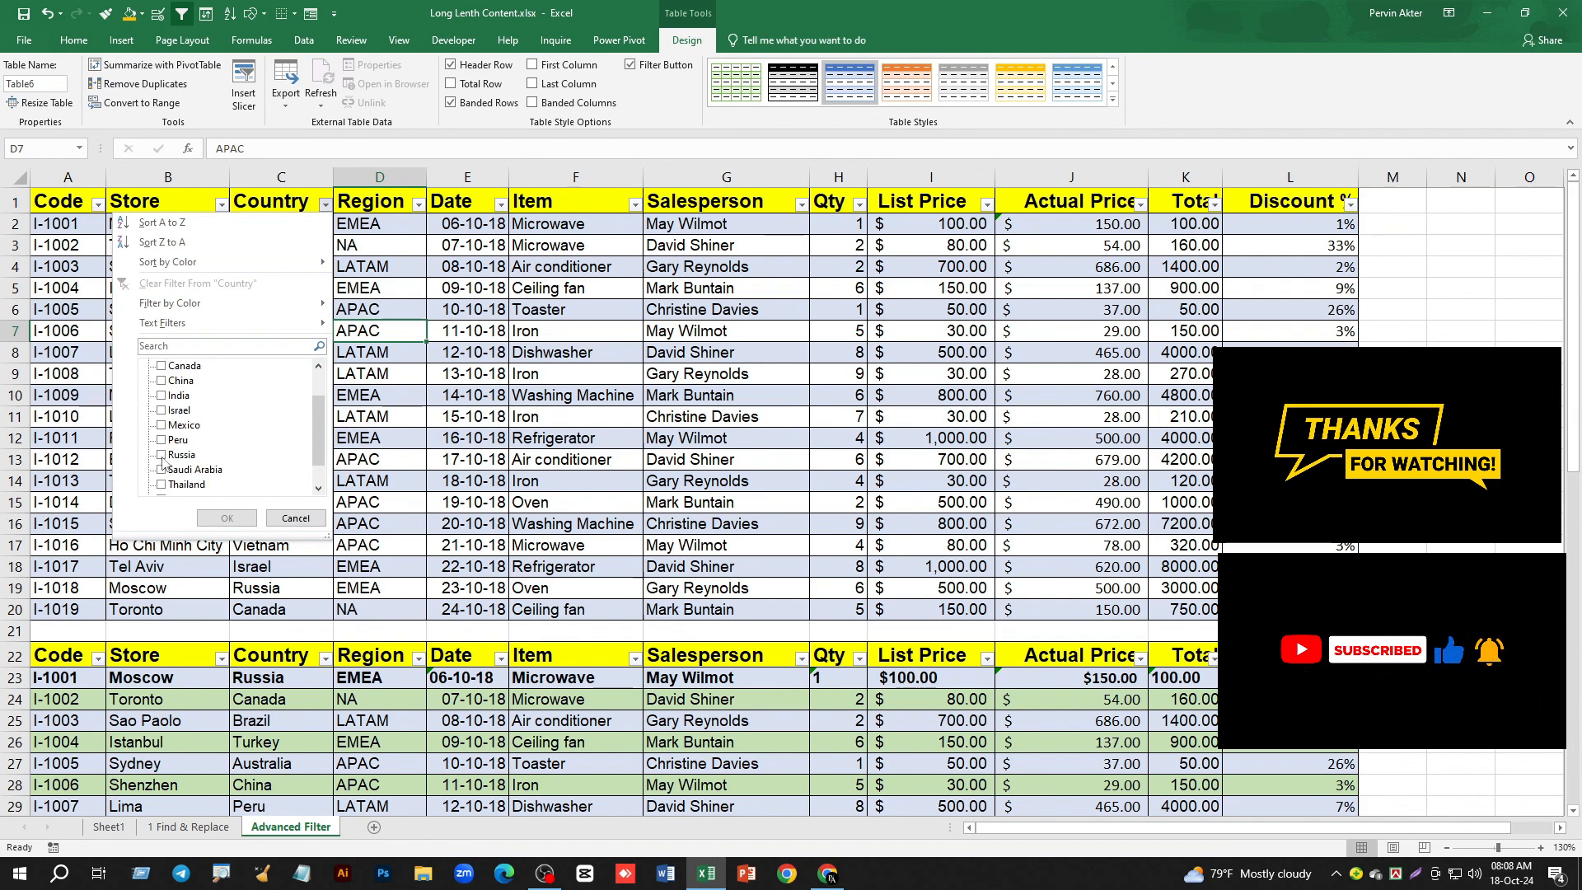
left_click(226, 518)
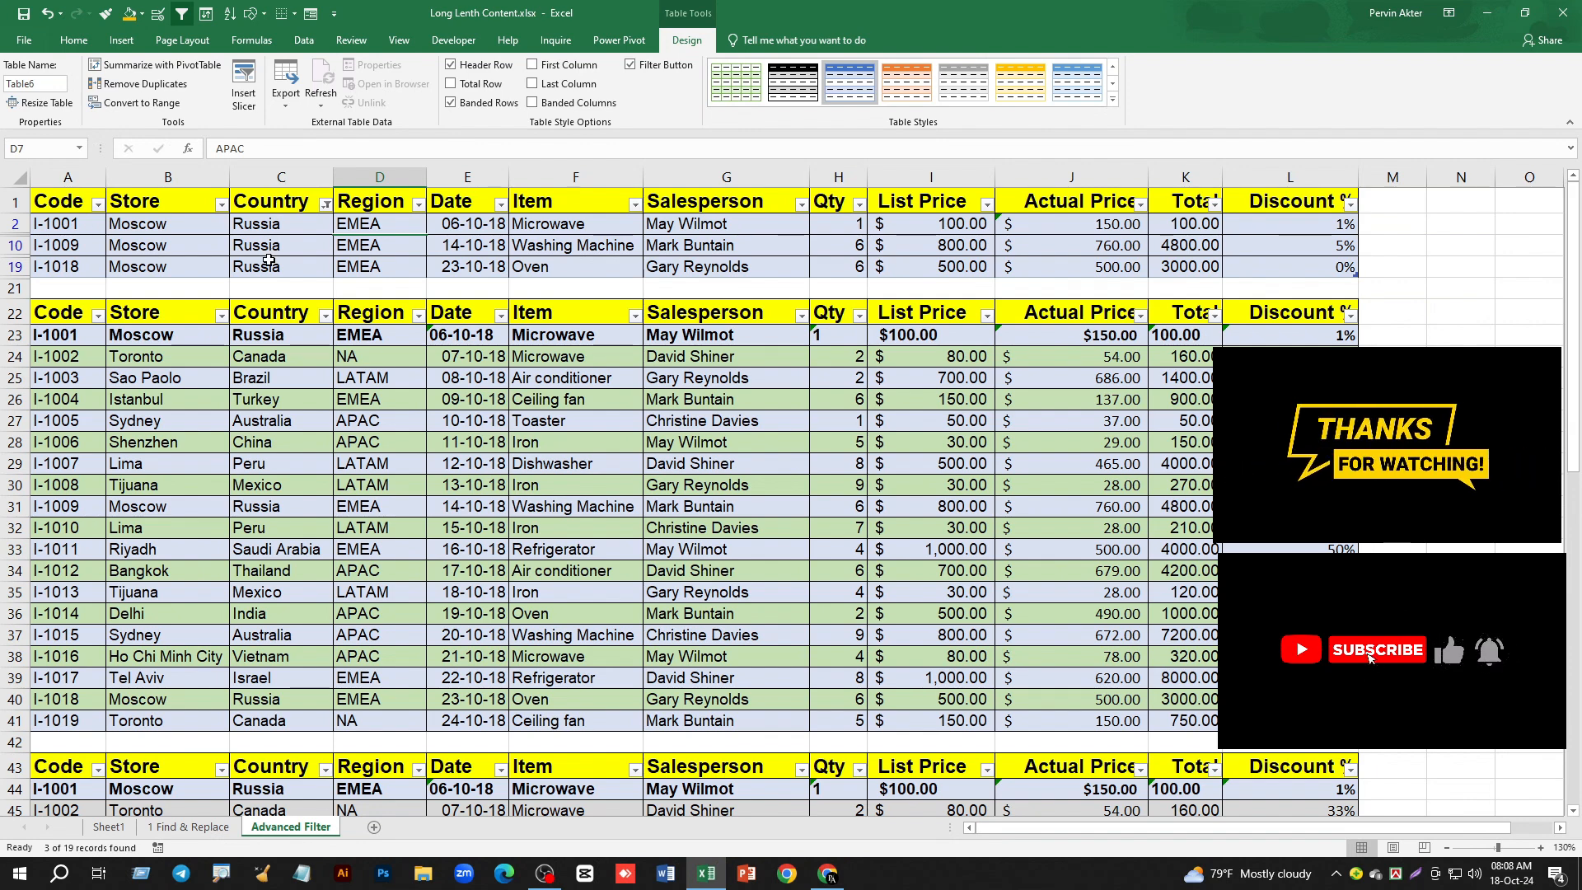
- Filter the Region column of the second table, with its header in row 22, to show only EMEA
left_click(417, 317)
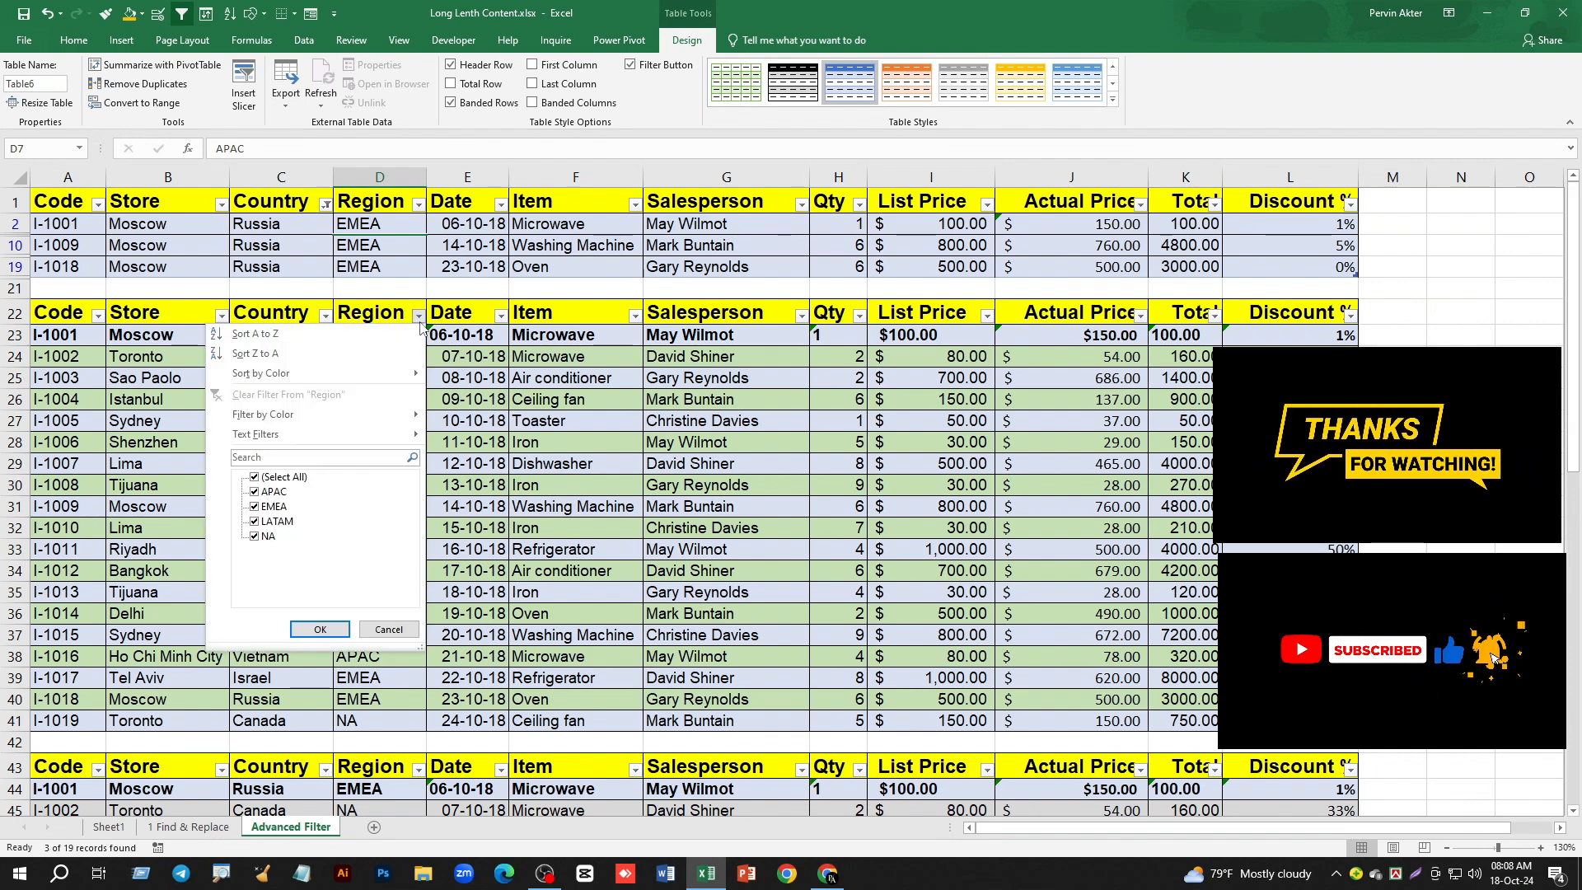
left_click(255, 506)
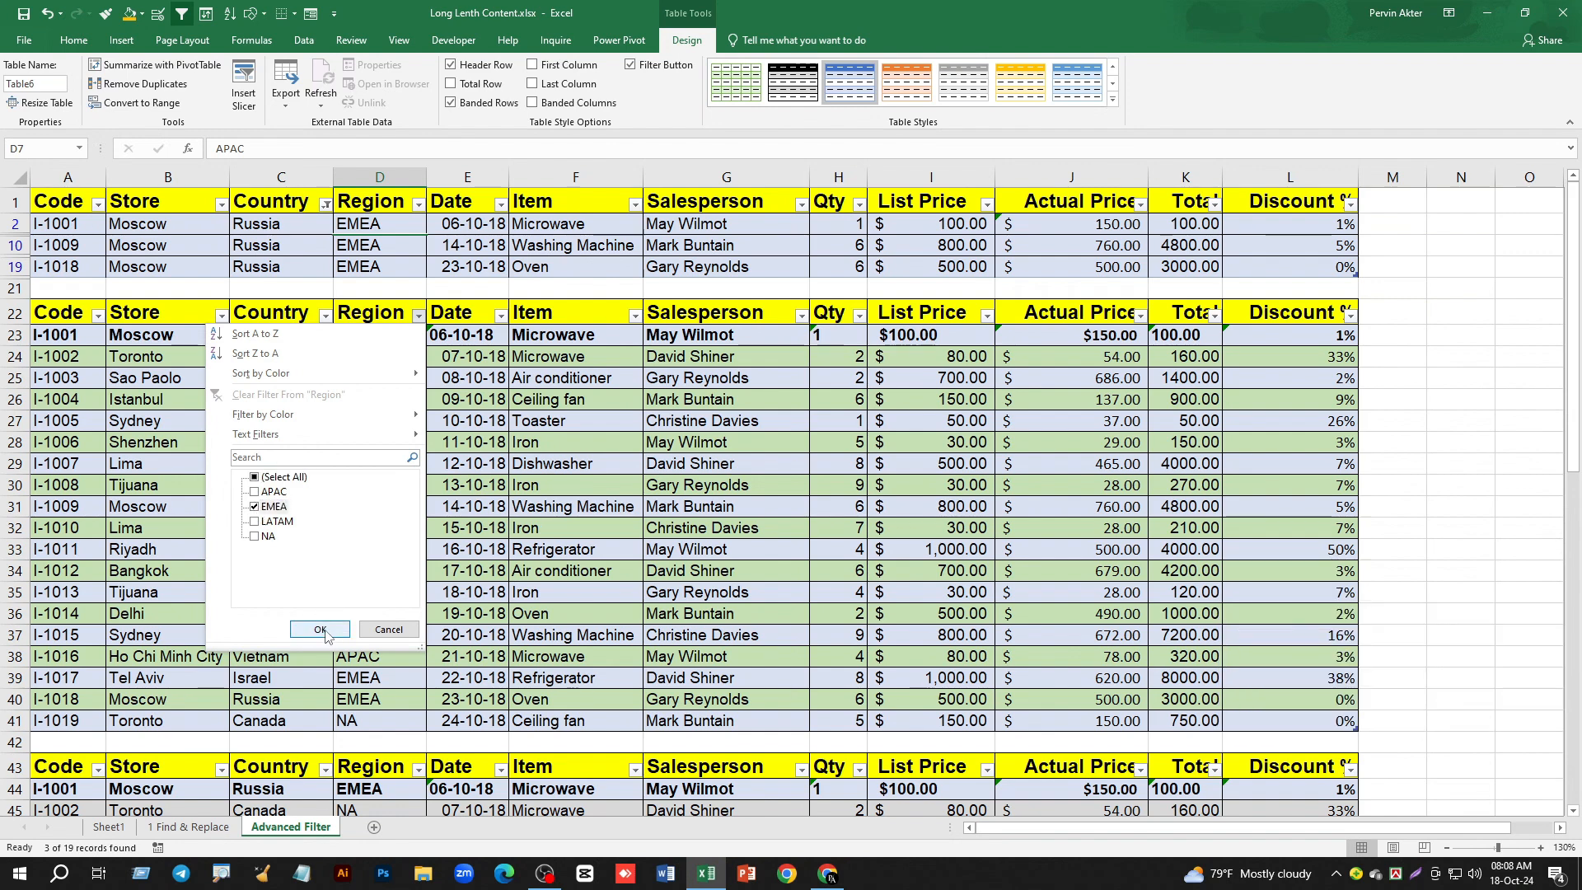
left_click(323, 631)
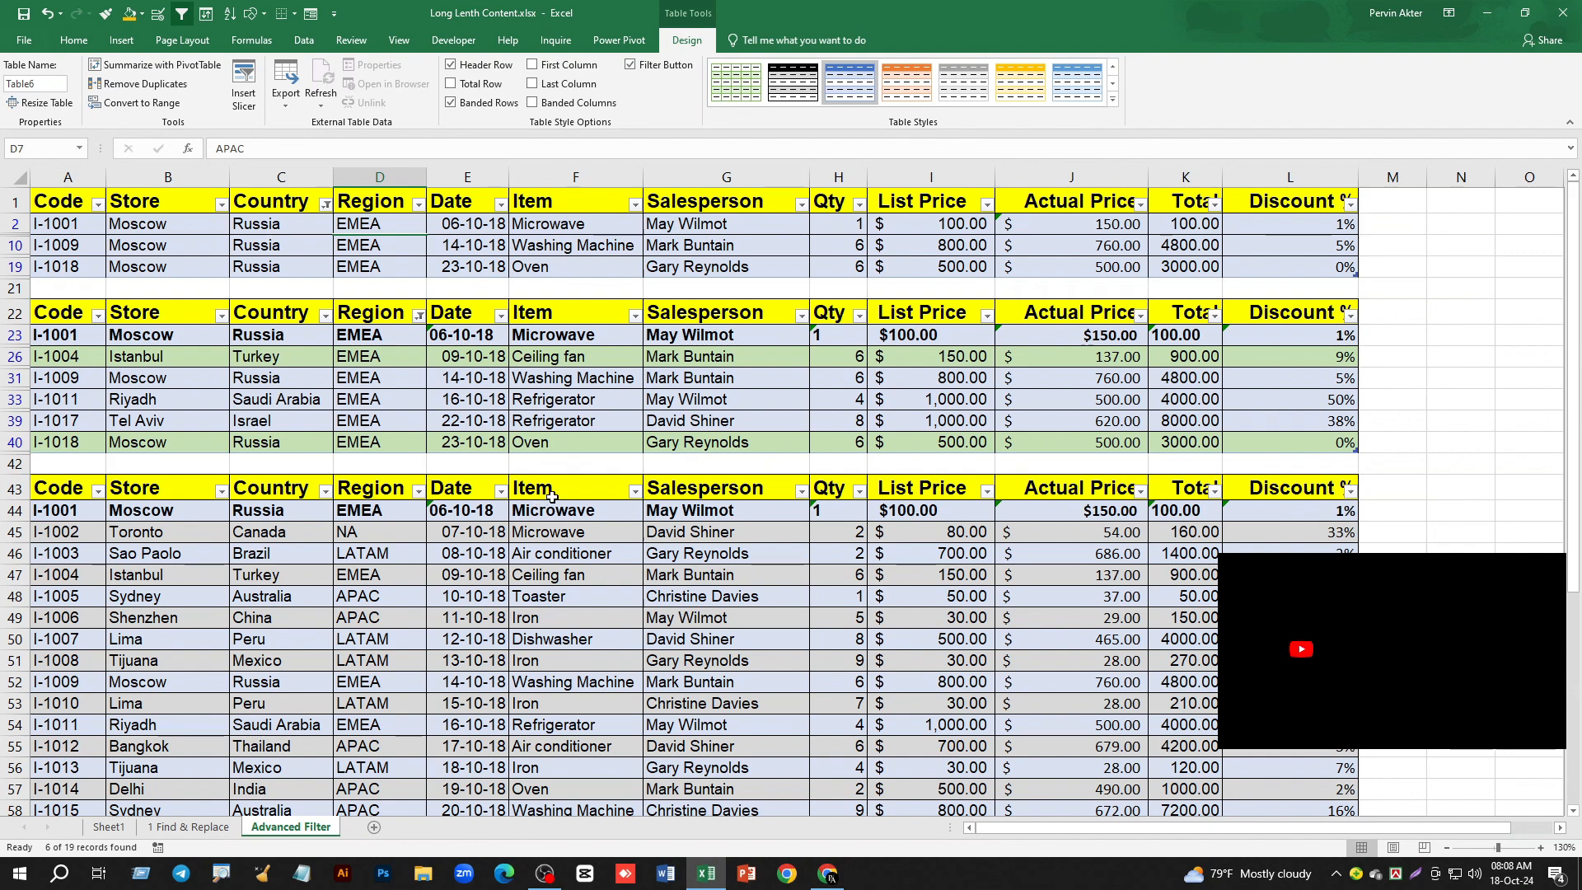
- Filter the Item column of the third table, with its header in row 43, to show only Iron
scroll(601, 576, "down", 1)
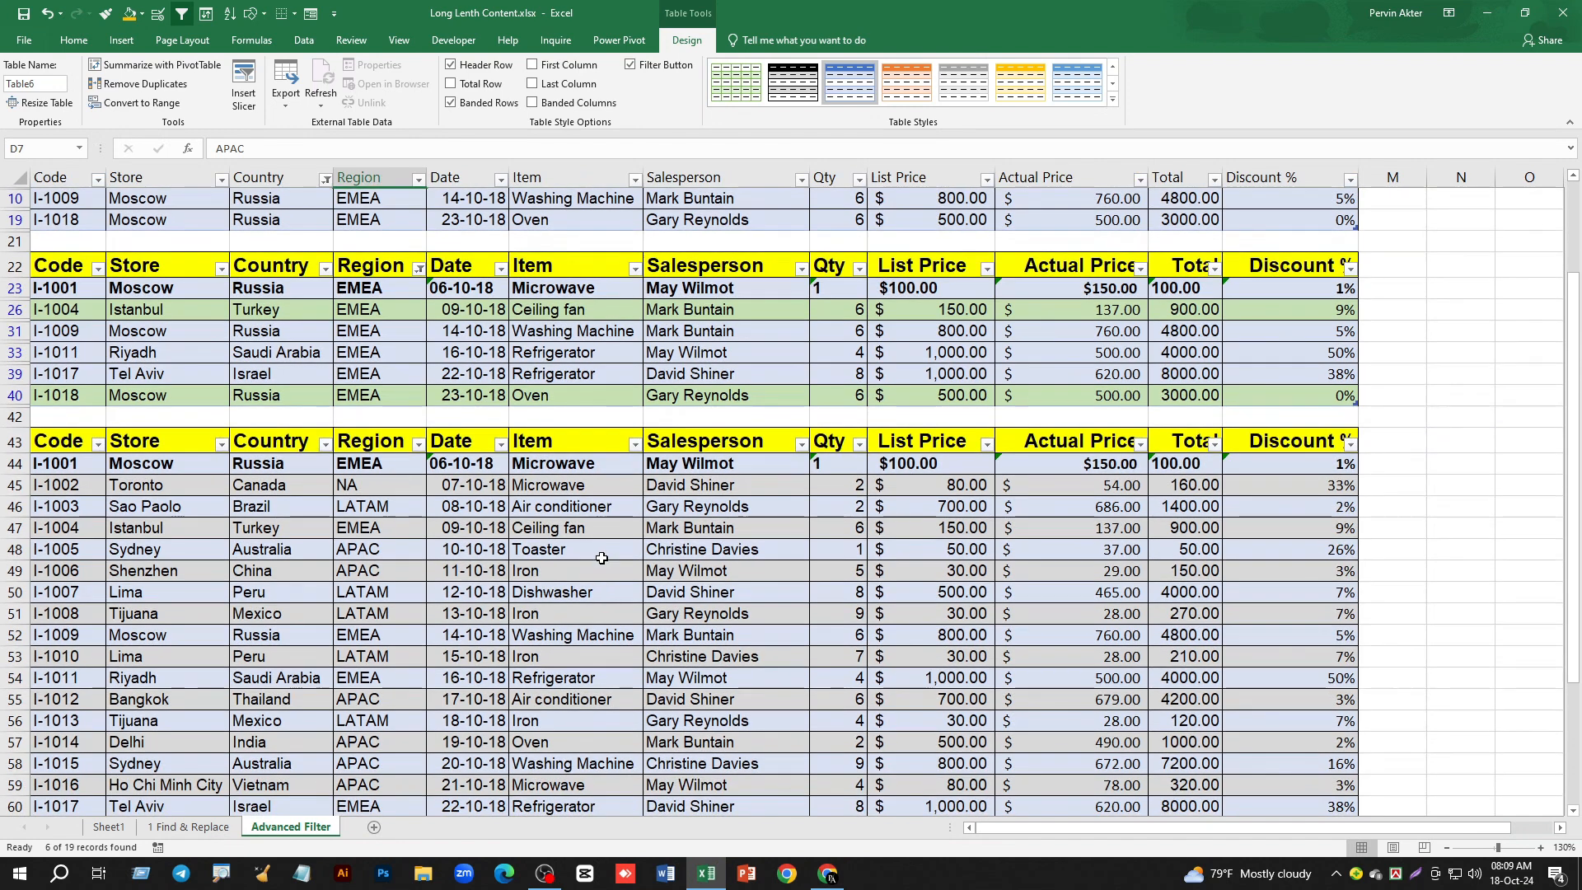
left_click(635, 444)
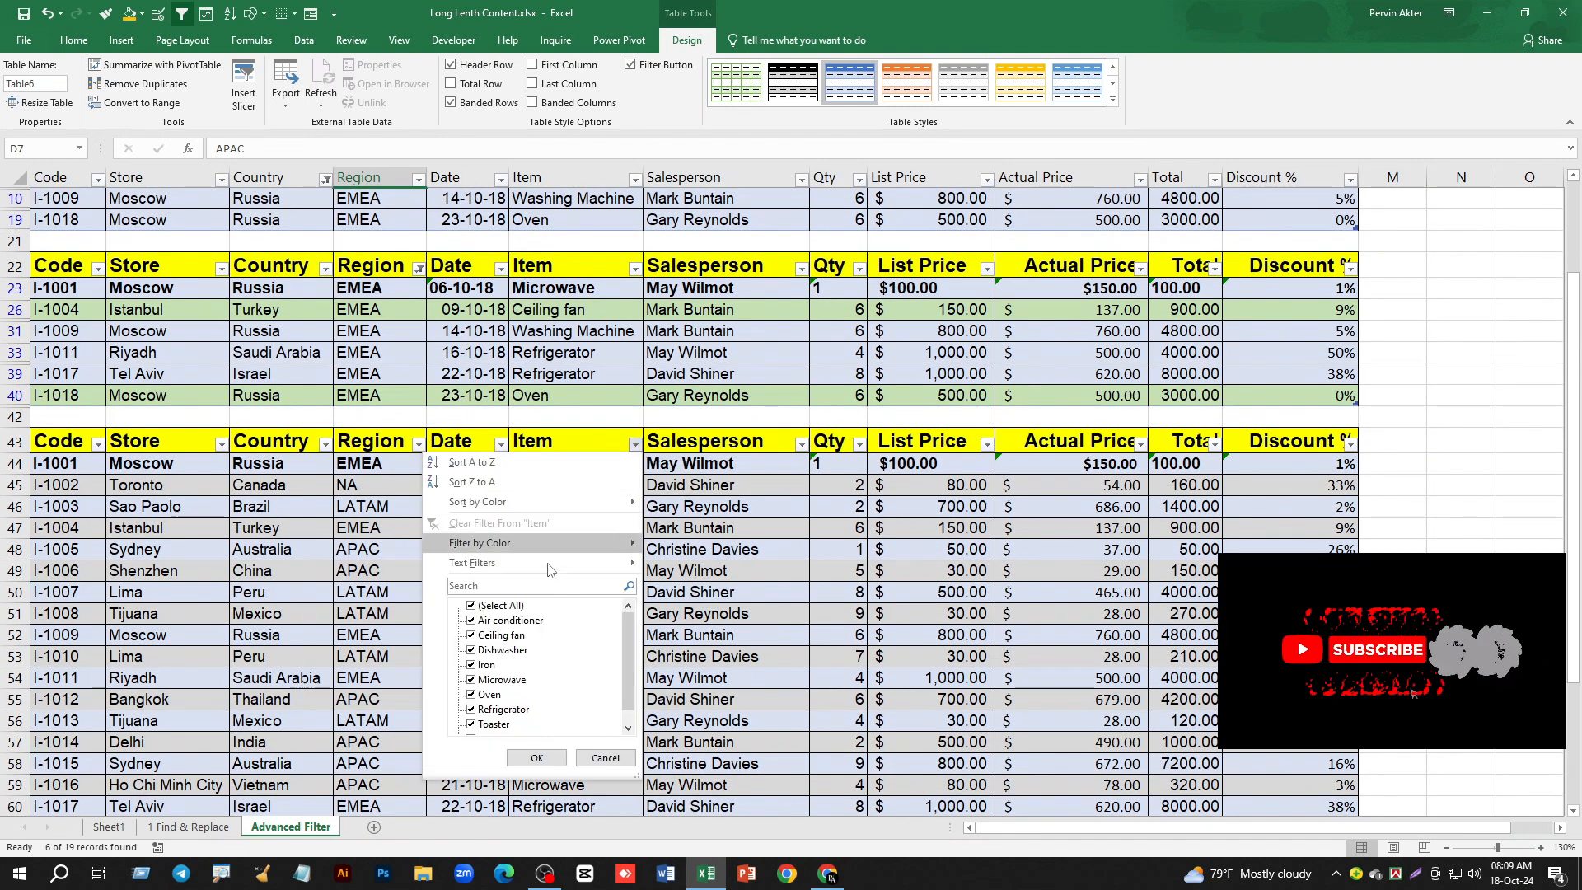
left_click(472, 607)
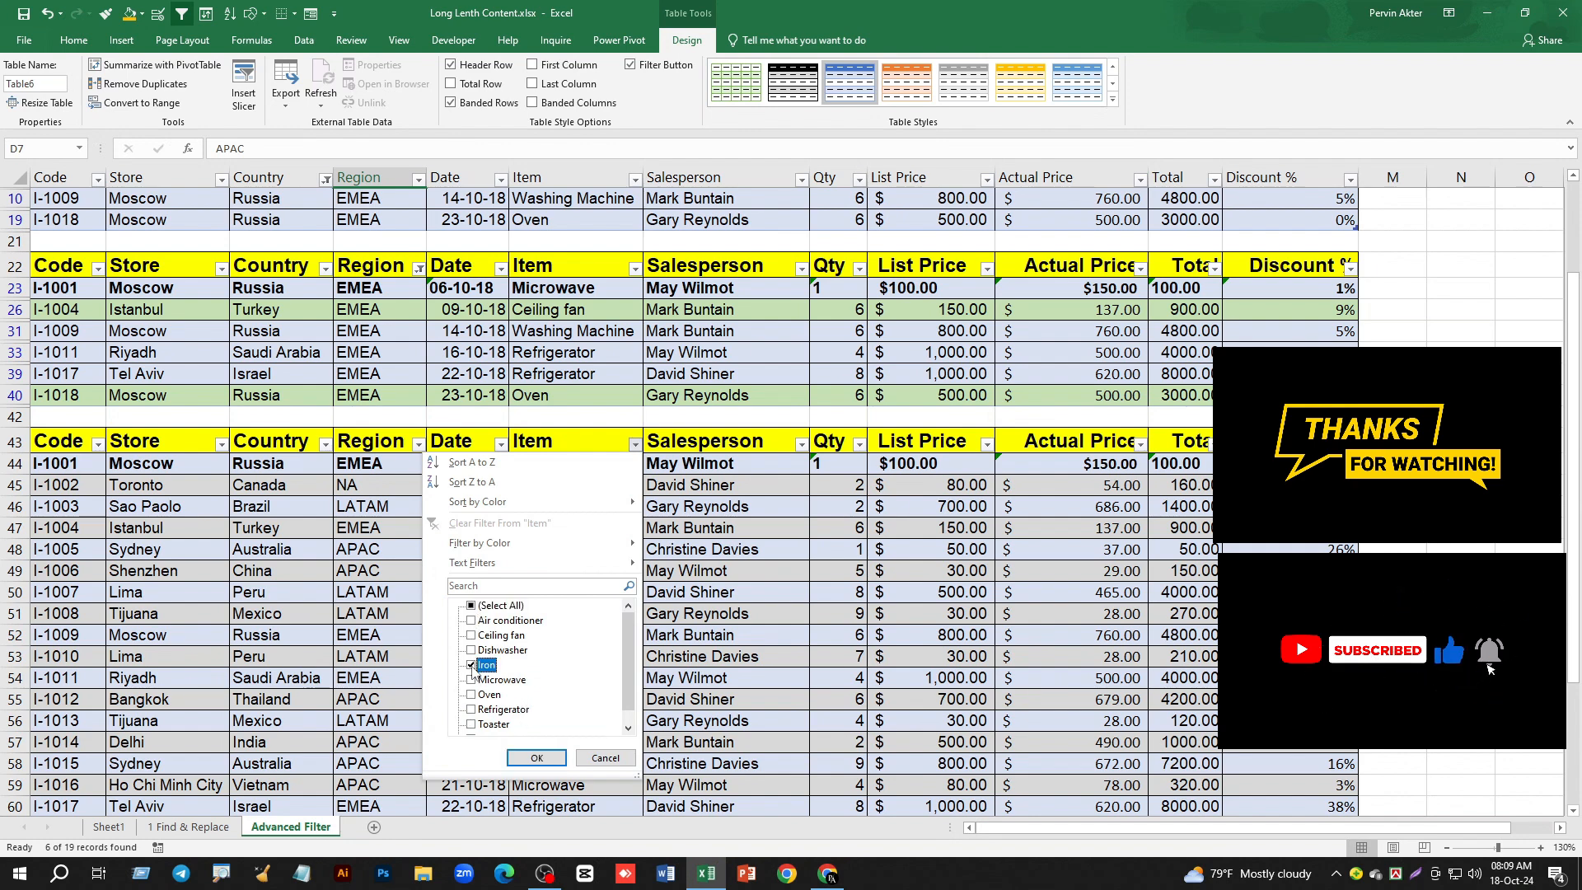
left_click(536, 758)
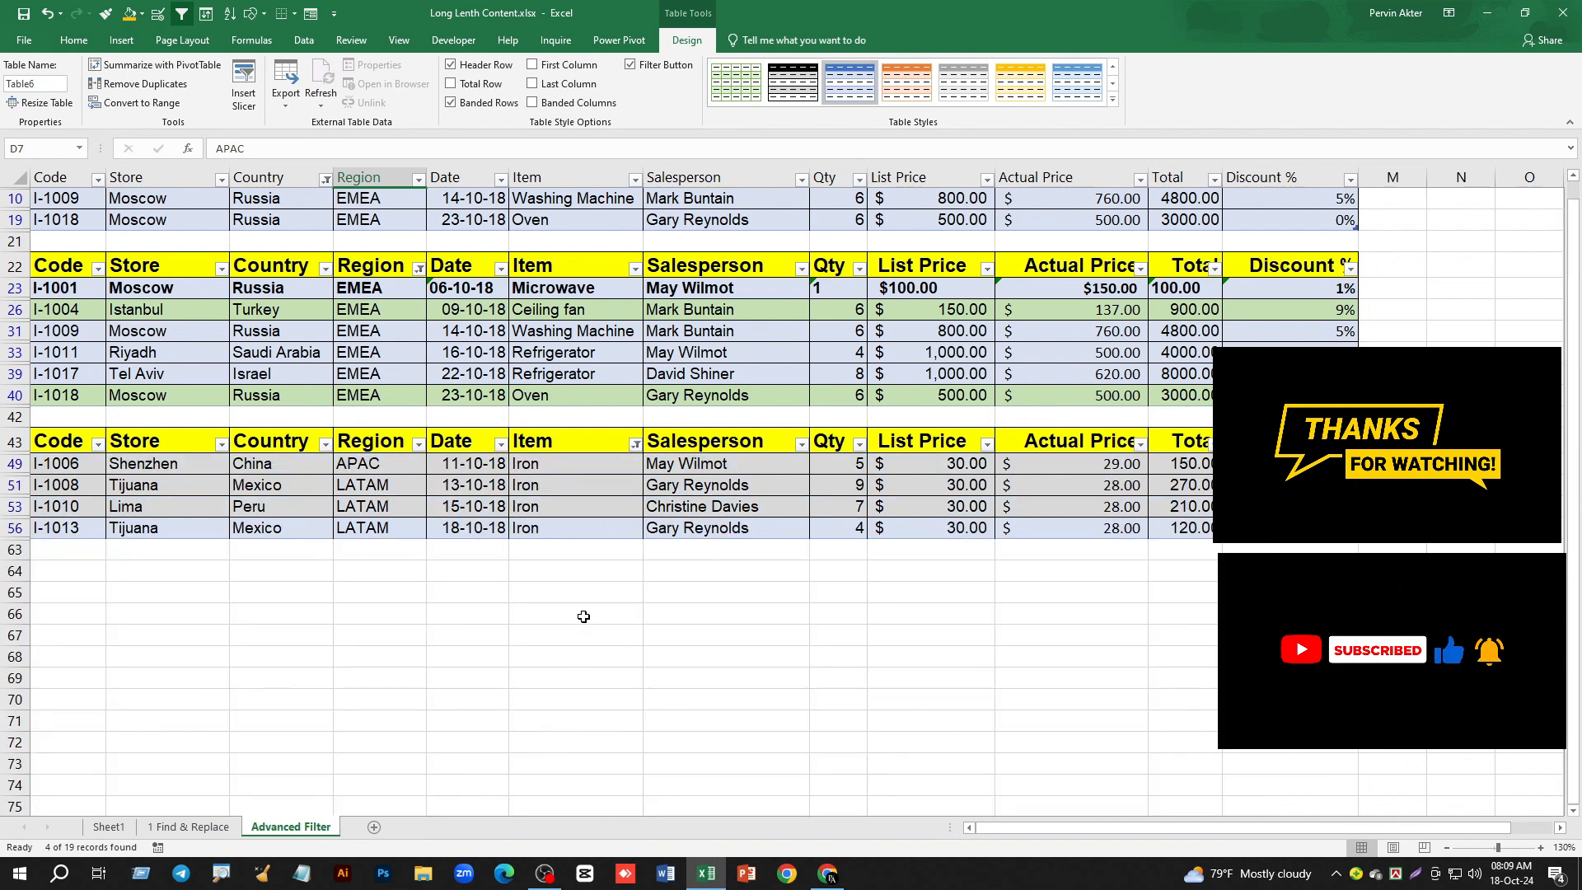
scroll(583, 616, "up", 2)
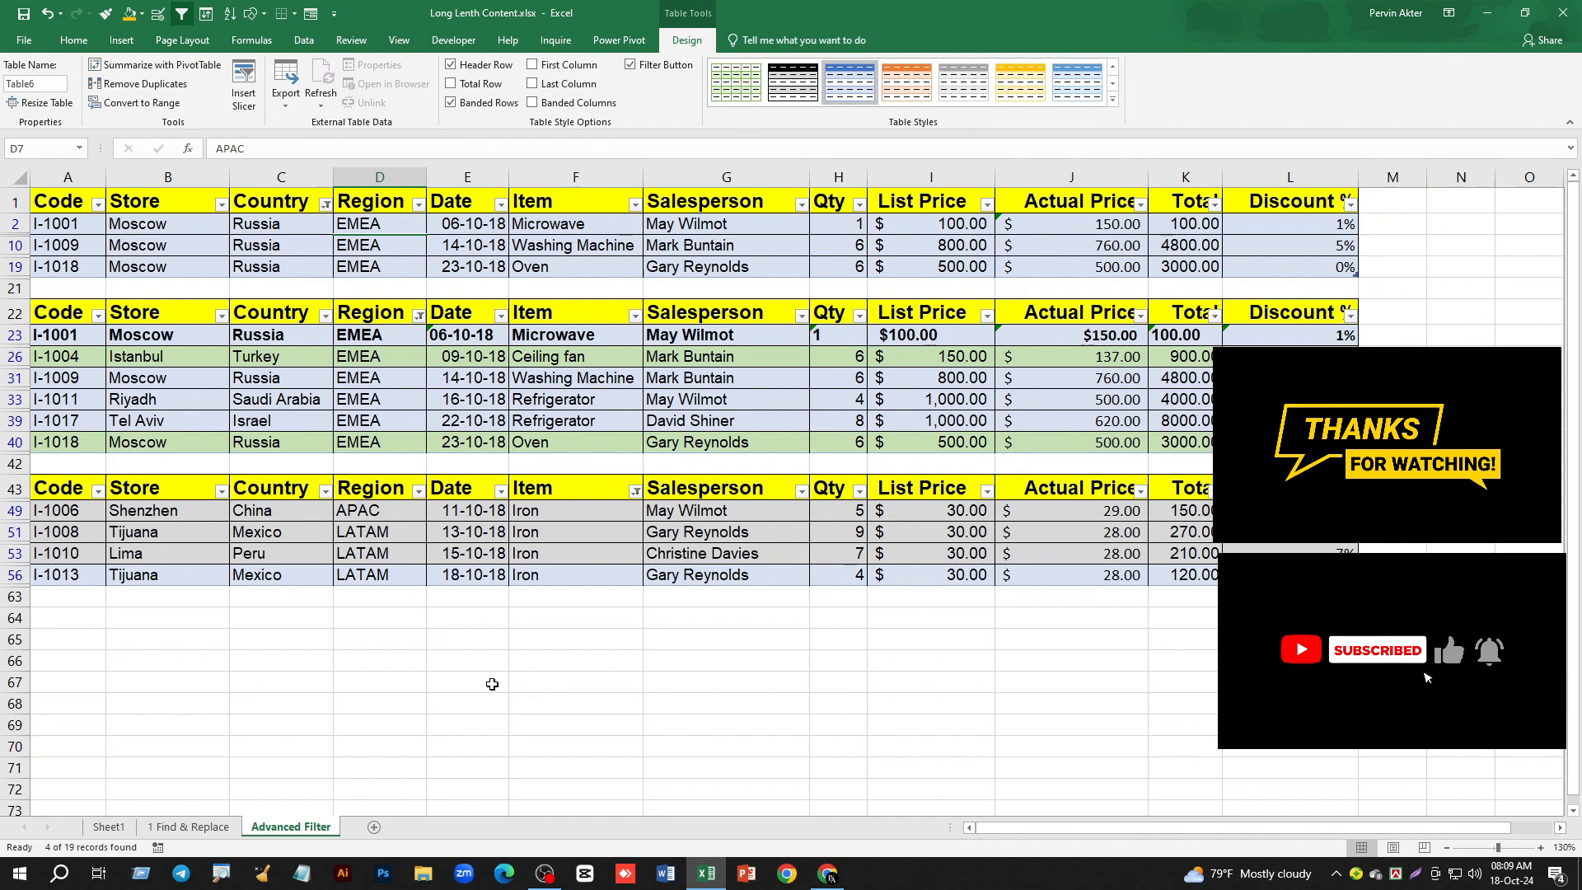
- On the 1 Find & Replace sheet, turn the data range's header filters off and on again
left_click(216, 829)
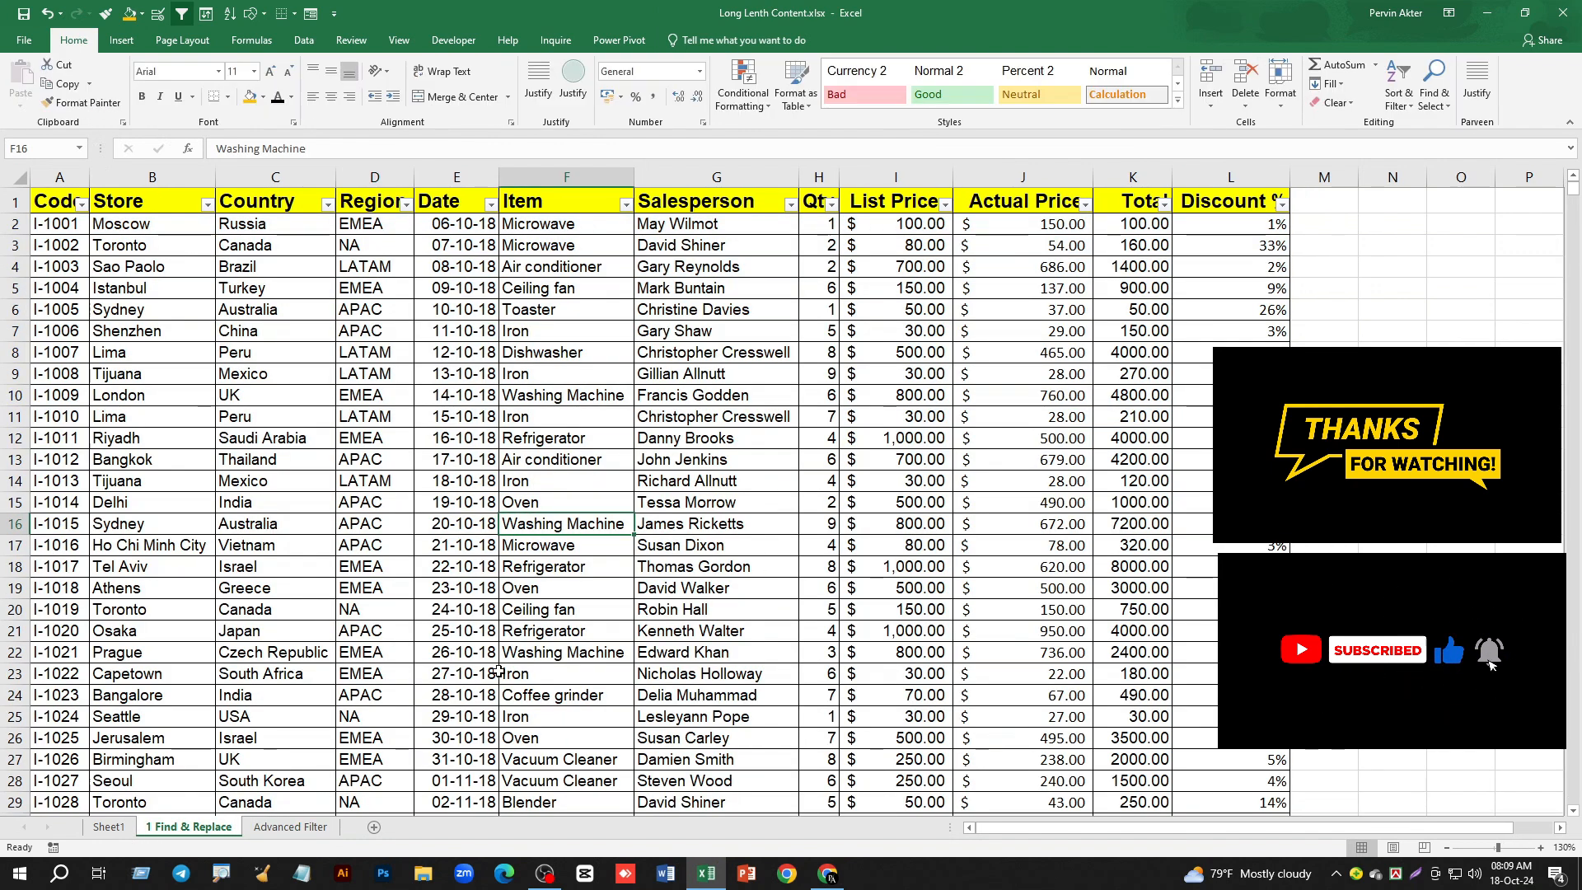
left_click(309, 43)
left_click(529, 87)
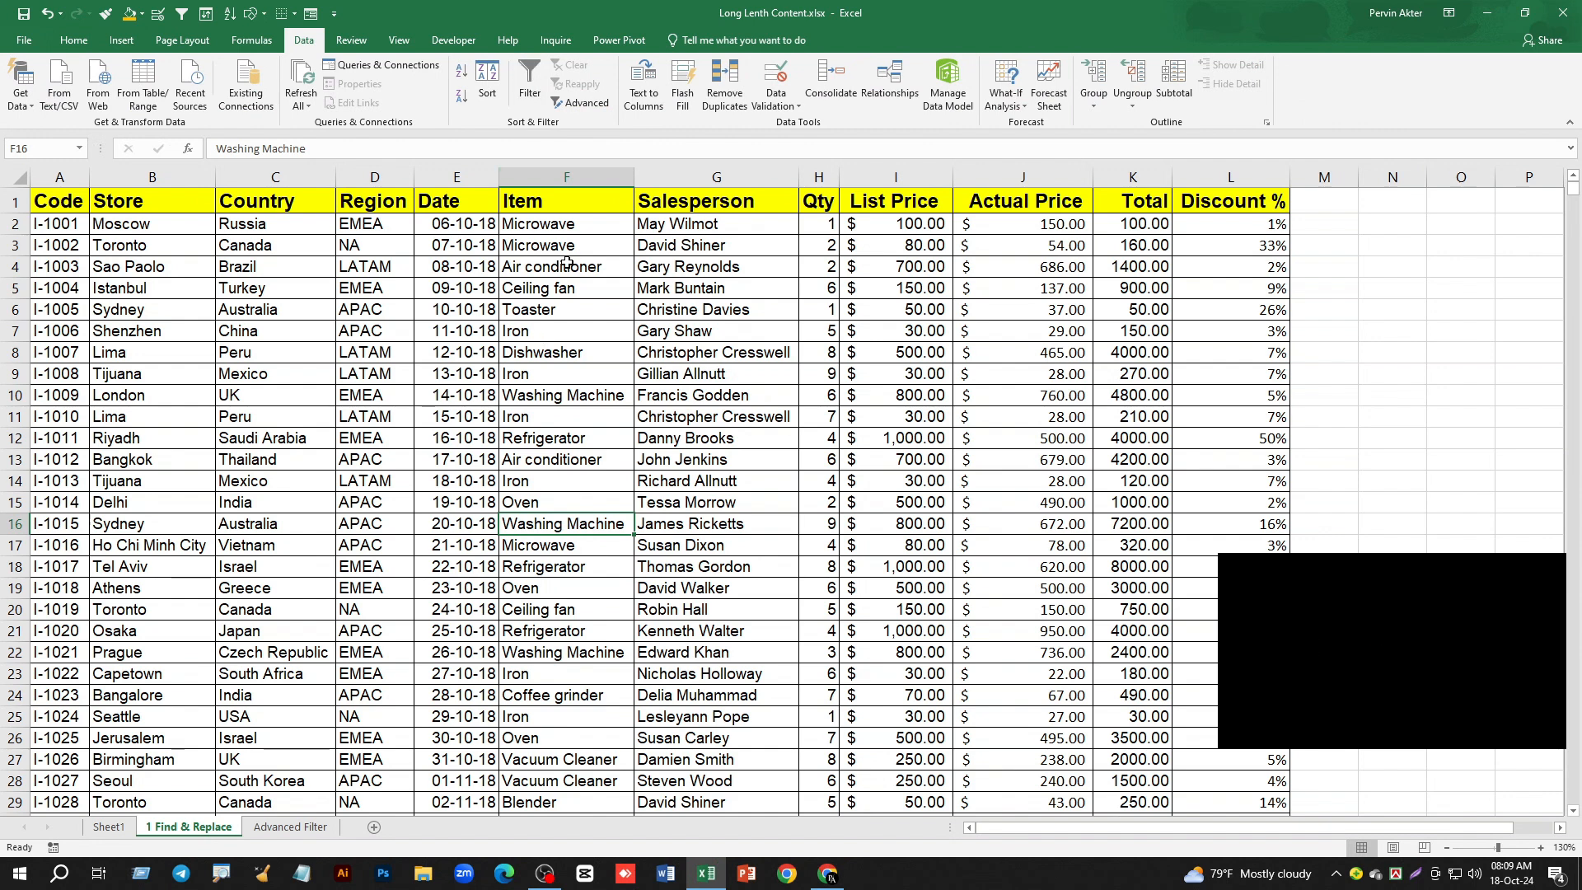
left_click(530, 87)
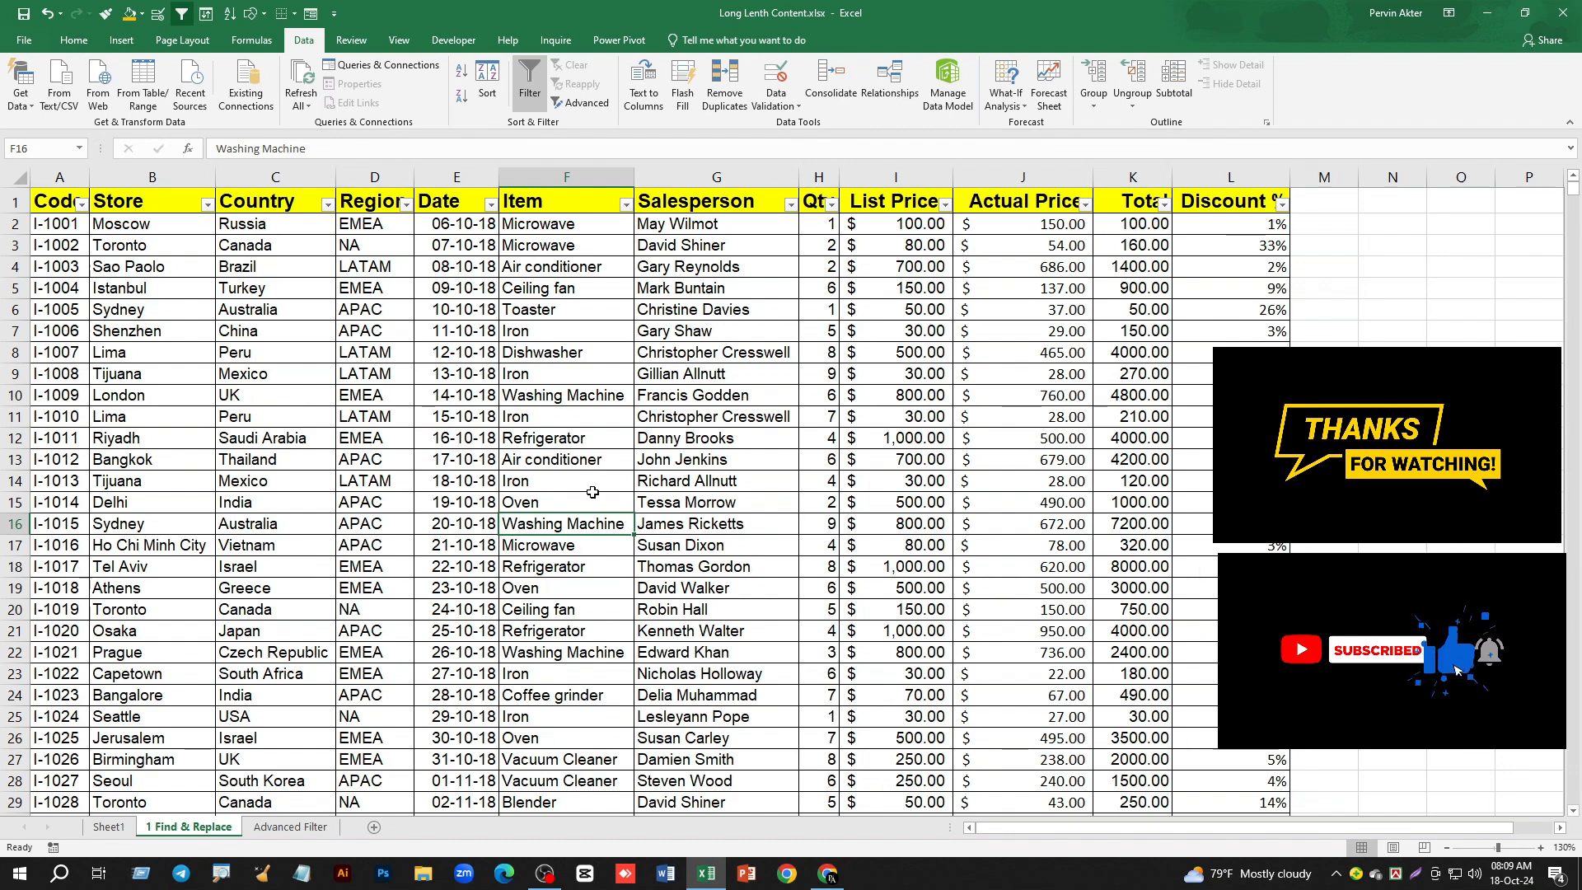
- On the Advanced Filter sheet, turn off filtering for the first table only and review the two filtered tables below it
key("ctrl+Page_Down")
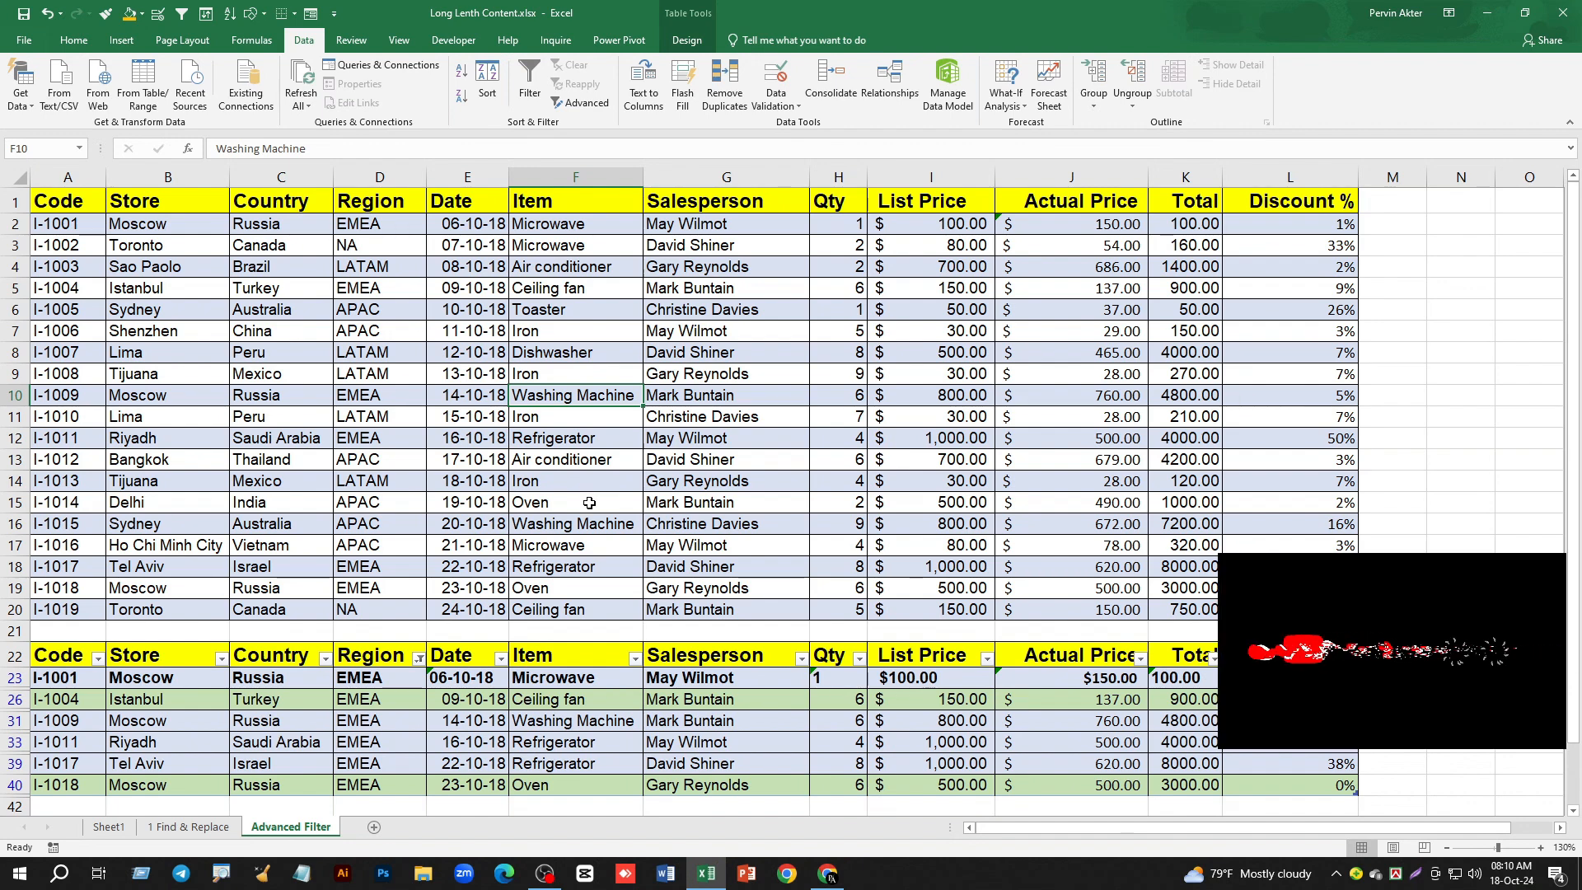
scroll(567, 415, "down", 4)
scroll(567, 414, "down", 3)
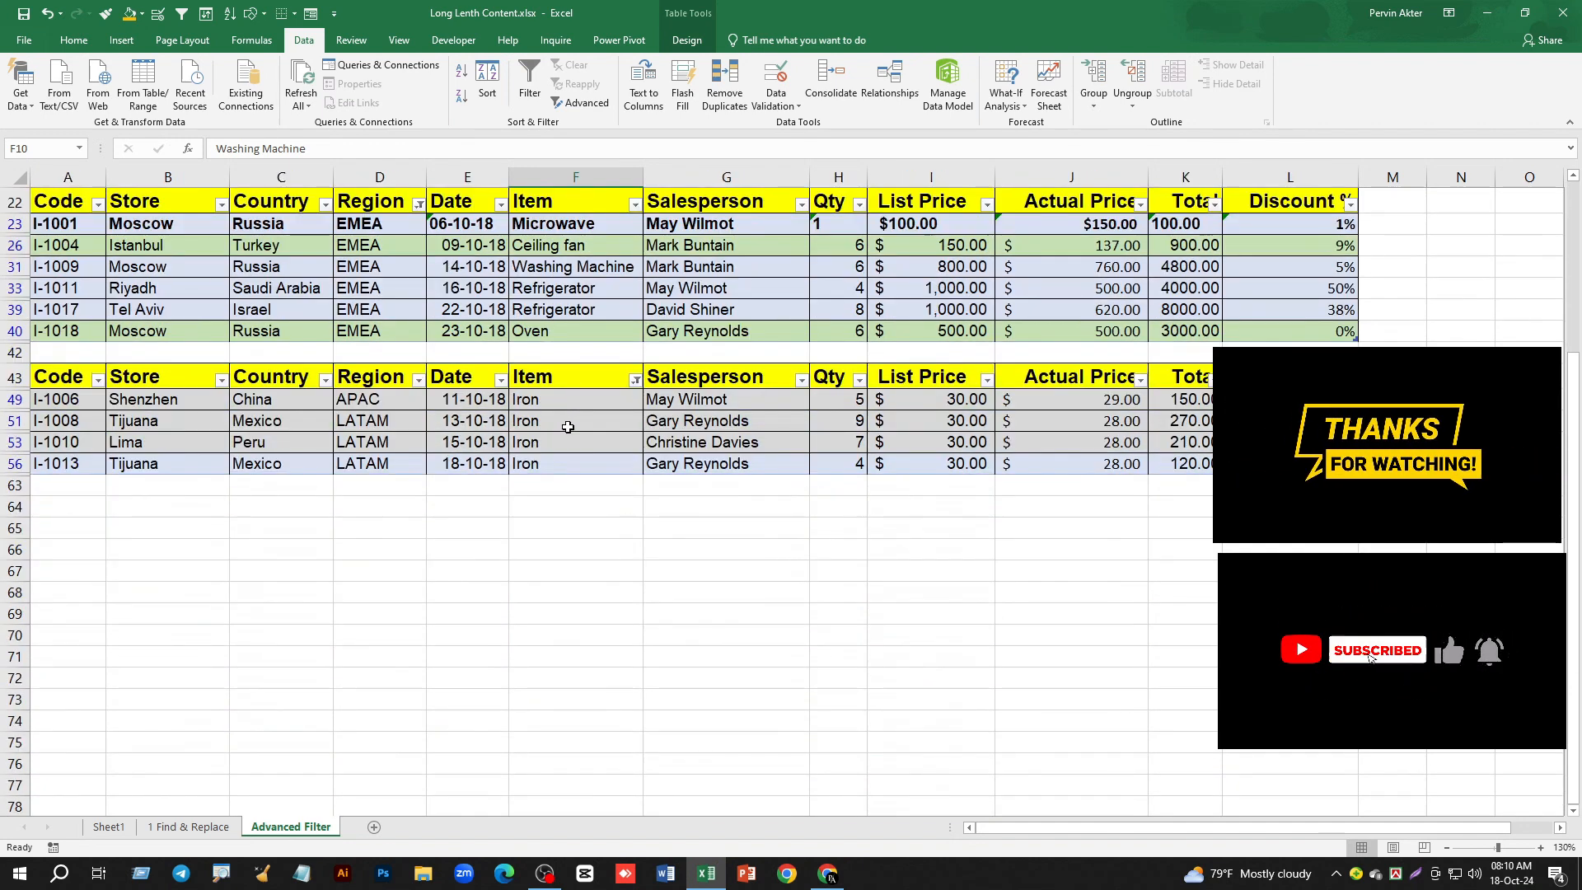
scroll(575, 506, "up", 3)
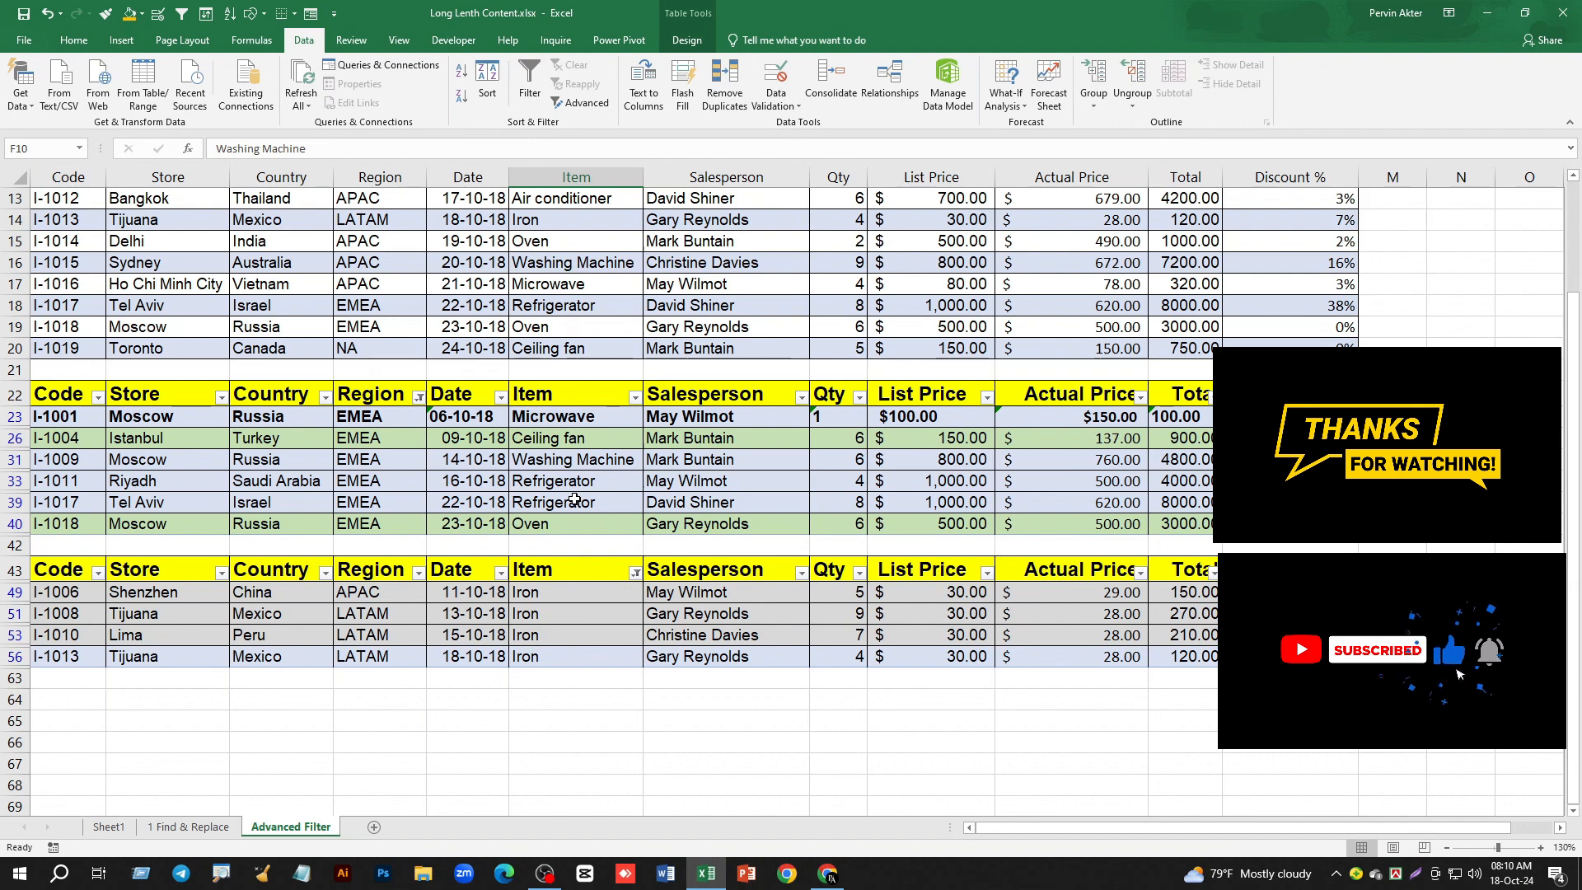